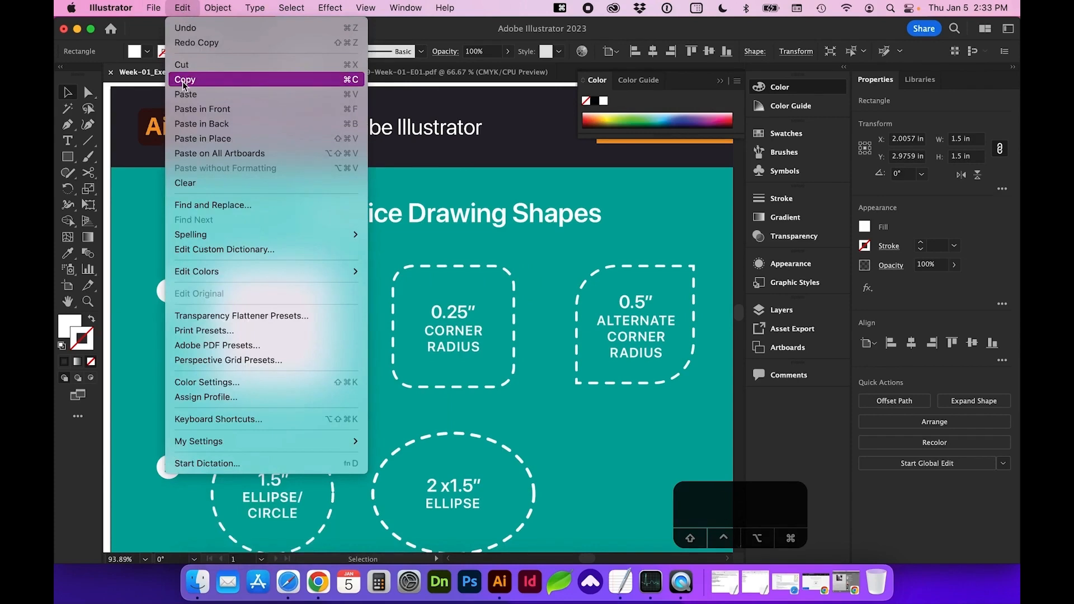
# Copy and paste the white 1.5 in square, and align the copy with the 0.25″ corner radius outline
pyautogui.click(184, 80)
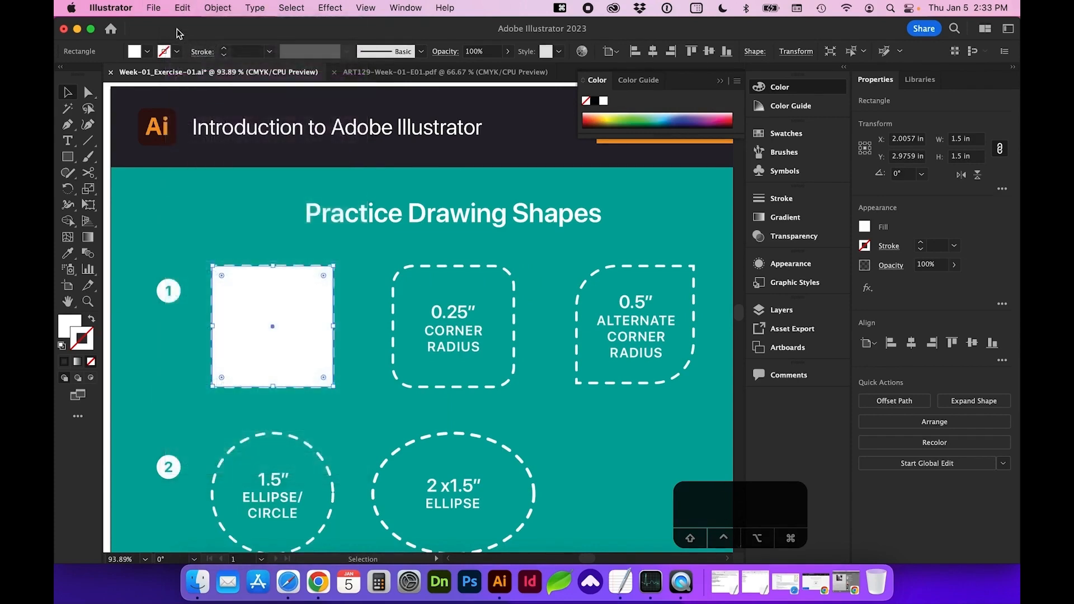
pyautogui.click(183, 8)
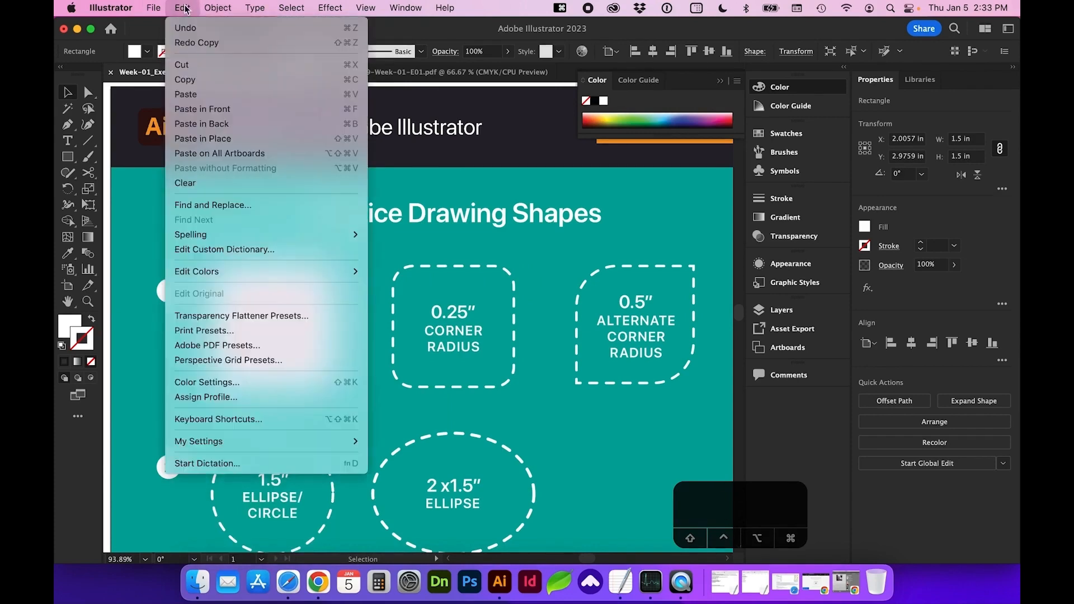
pyautogui.click(186, 94)
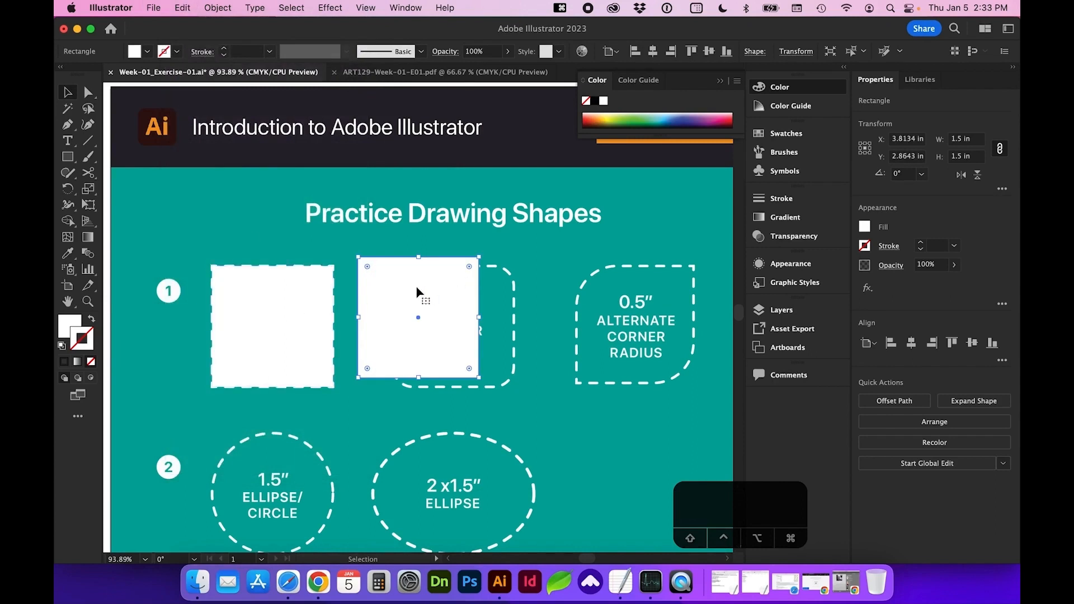
pyautogui.moveTo(407, 288); pyautogui.dragTo(439, 301)
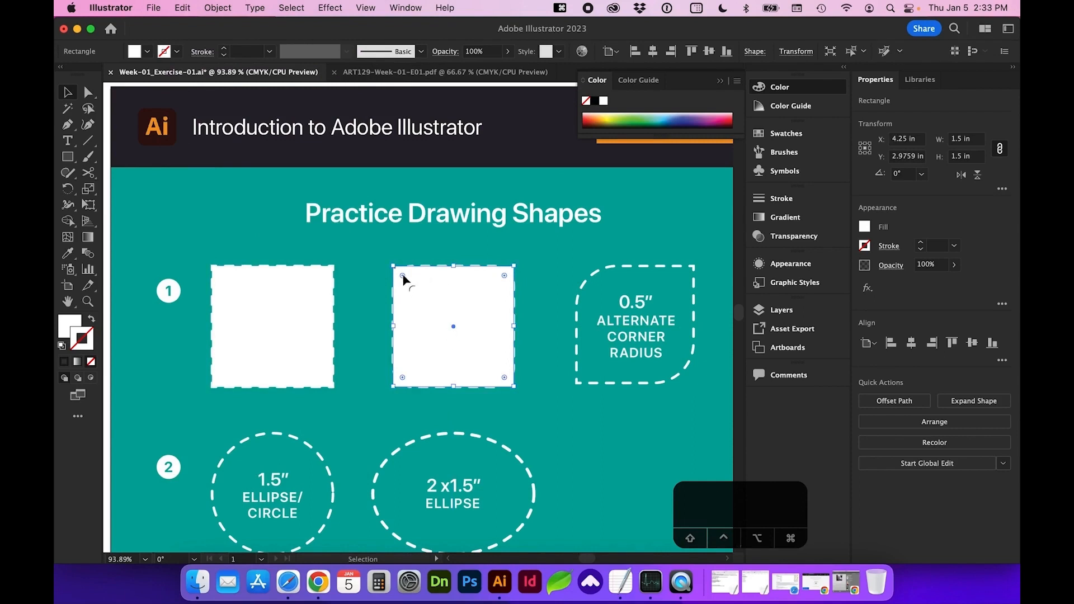
# Collapse the Color panel, activate Direct Selection for the copied square, and display the Transform panel floating beside it
pyautogui.press('z')
pyautogui.click(548, 406)
pyautogui.press('a')
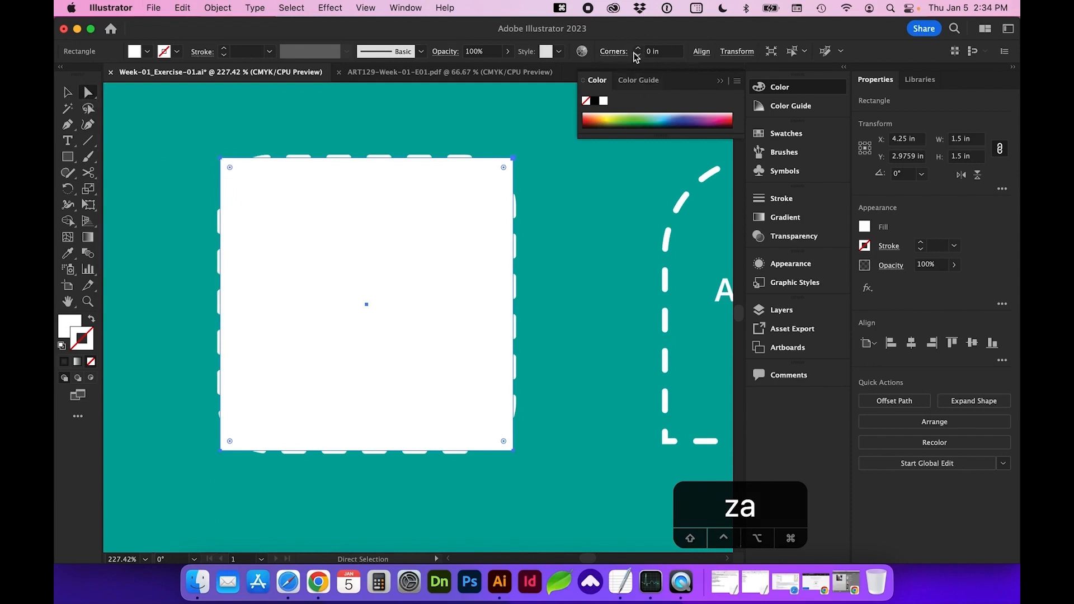
pyautogui.click(816, 87)
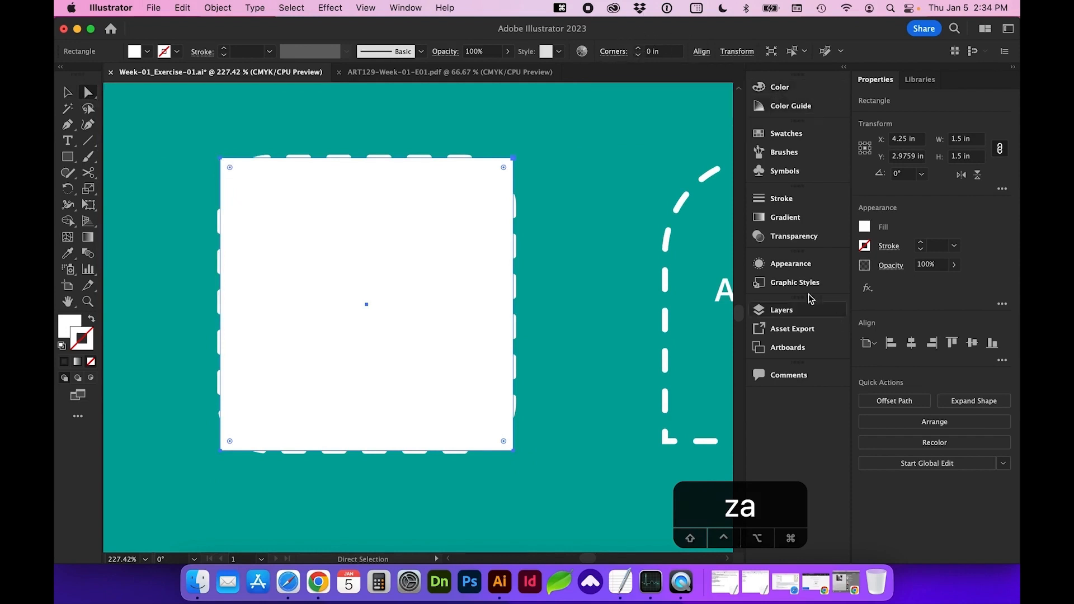
pyautogui.click(399, 11)
pyautogui.scroll(-5, 448, 336)
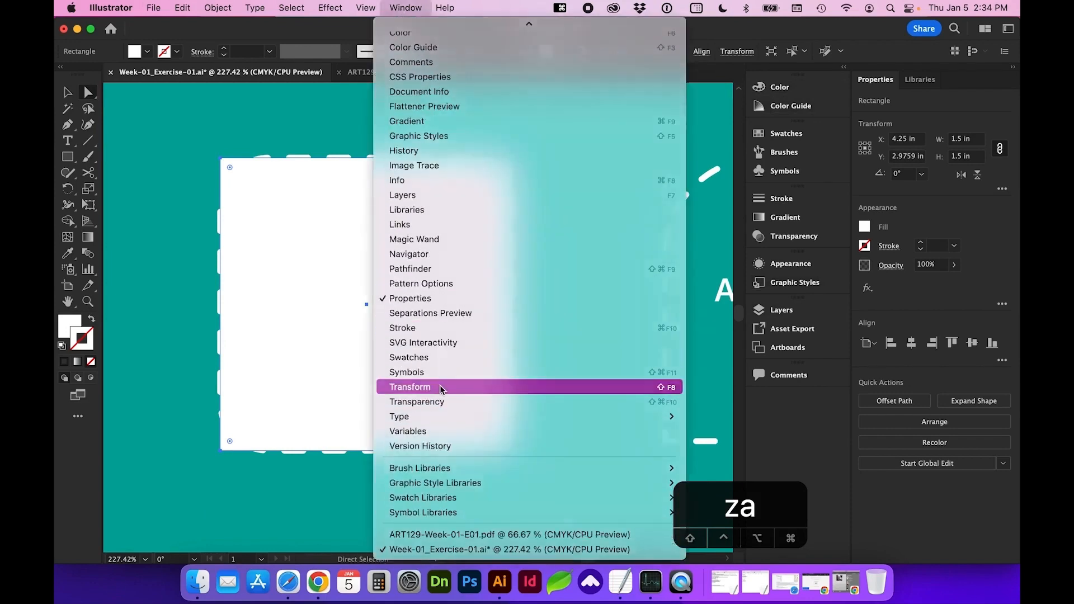
pyautogui.click(441, 388)
pyautogui.moveTo(590, 83); pyautogui.dragTo(612, 234)
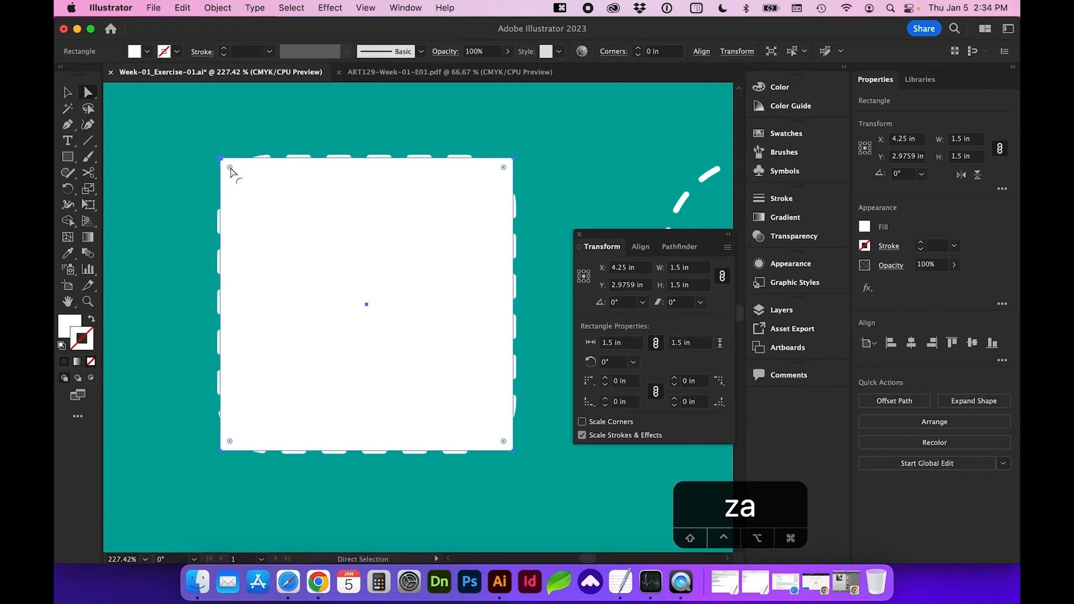
# Round all four corners of the copied square to 0.25 in, trying a 0.375 in radius before restoring it
pyautogui.moveTo(231, 169); pyautogui.dragTo(275, 205)
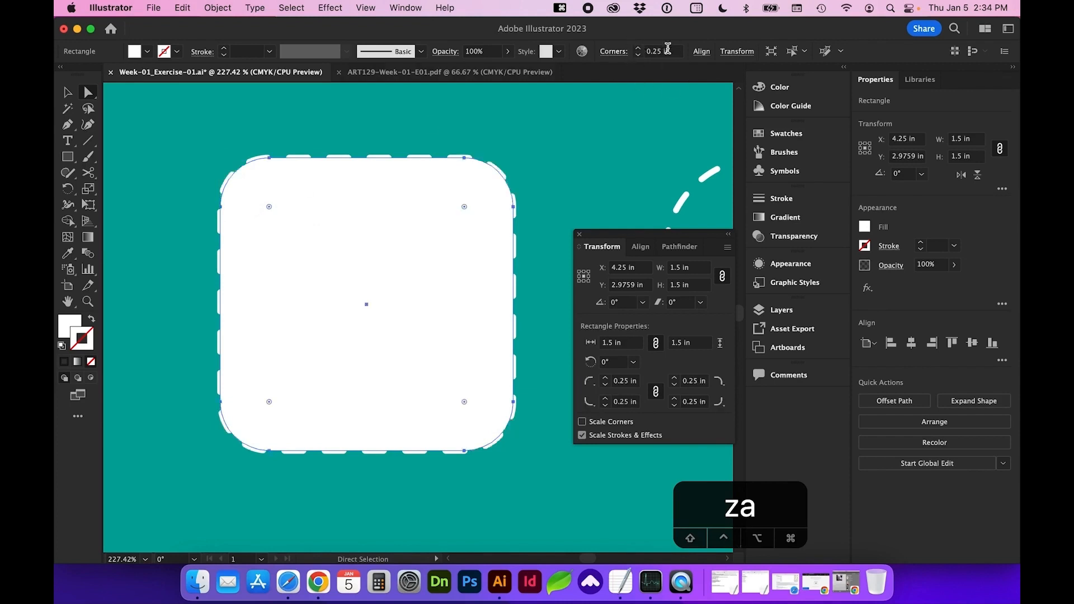
pyautogui.click(639, 49)
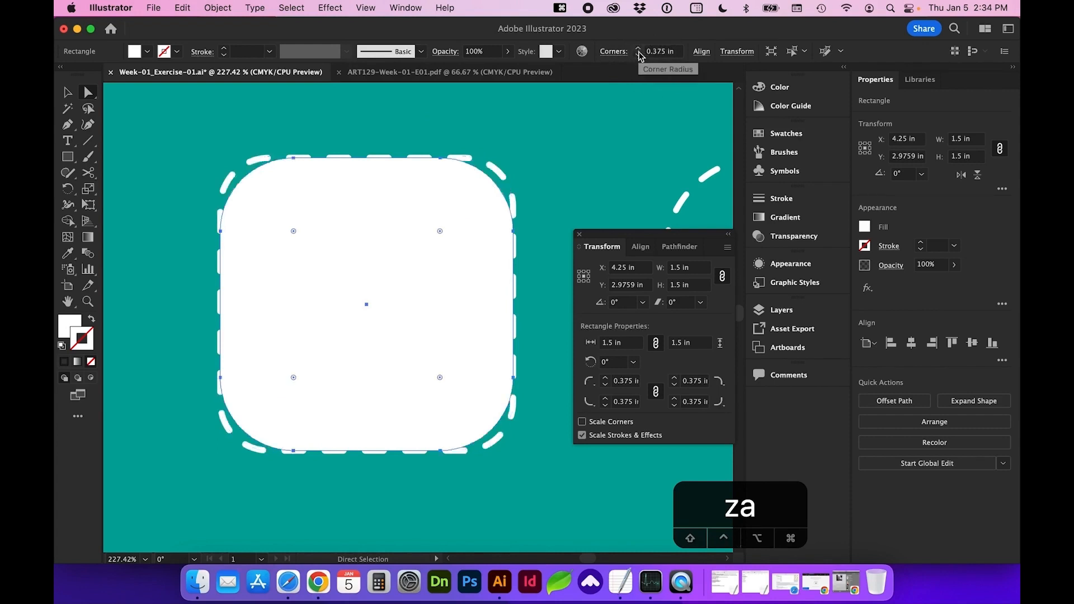
pyautogui.click(638, 54)
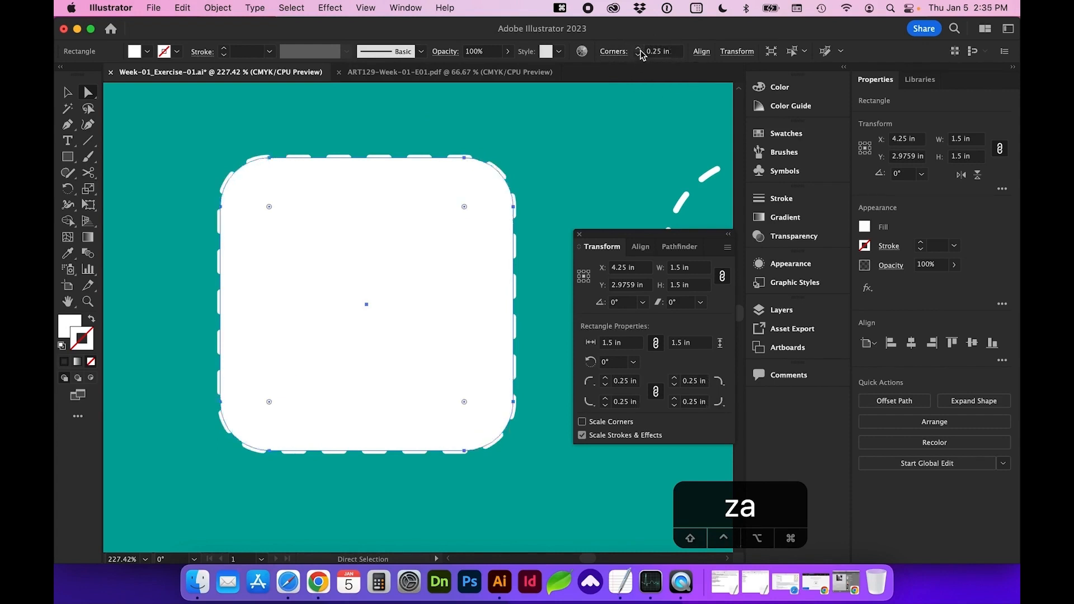
pyautogui.click(606, 378)
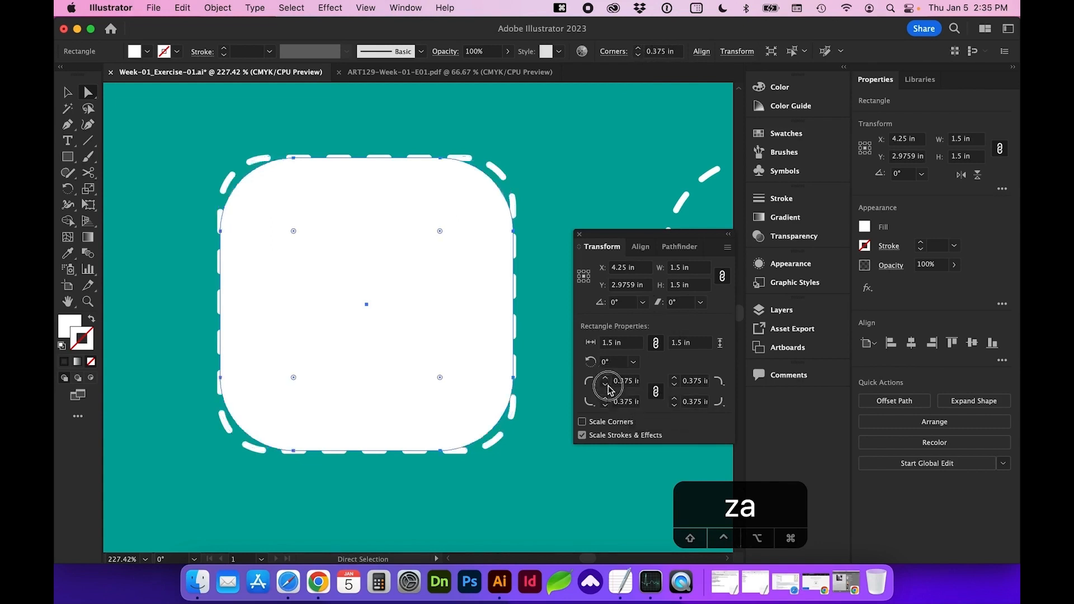
pyautogui.click(607, 384)
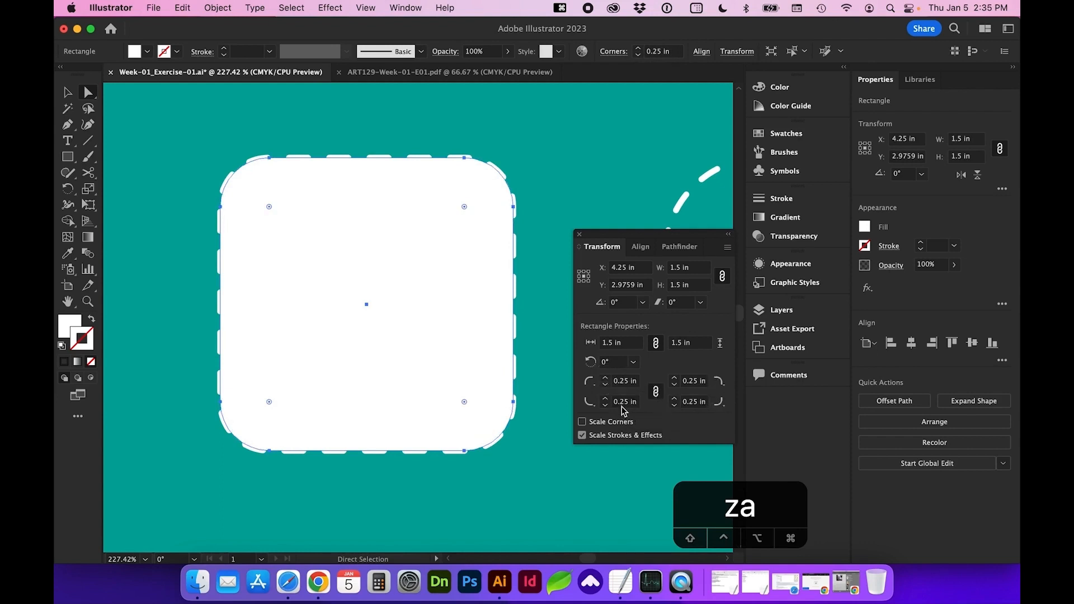
# Try adjusting only the square's upper-left corner radius with the radii unlinked, and relink them at 0.25 in
pyautogui.click(656, 392)
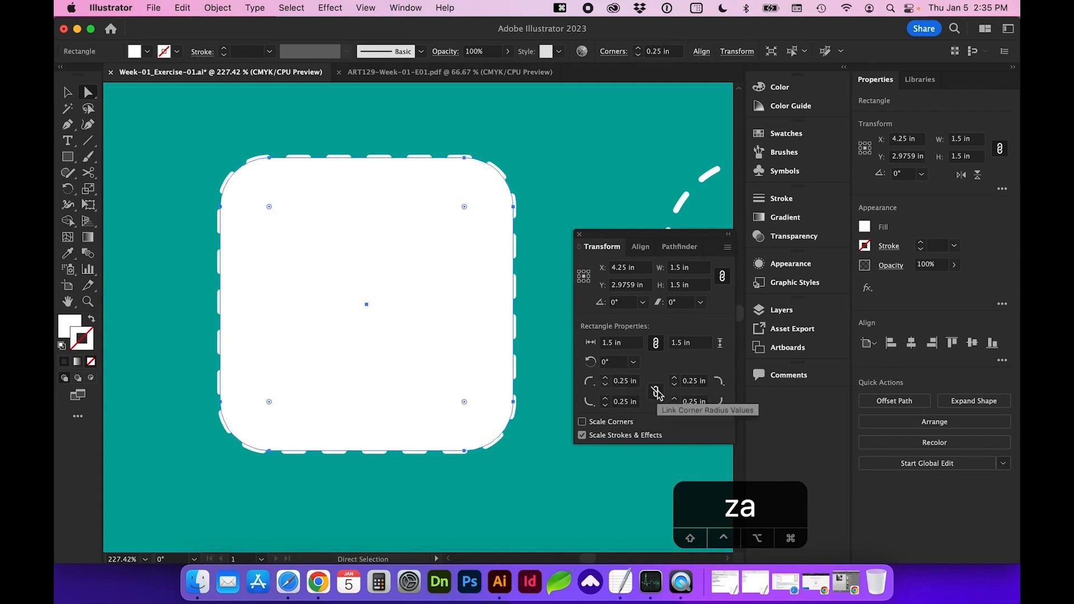
pyautogui.click(605, 379)
pyautogui.click(605, 384)
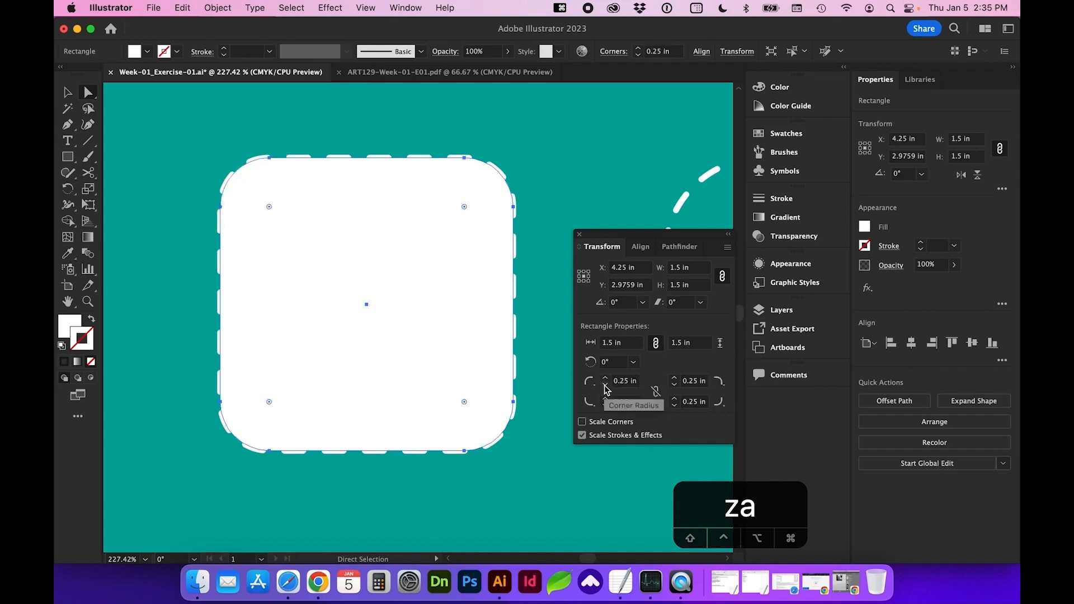
pyautogui.click(656, 392)
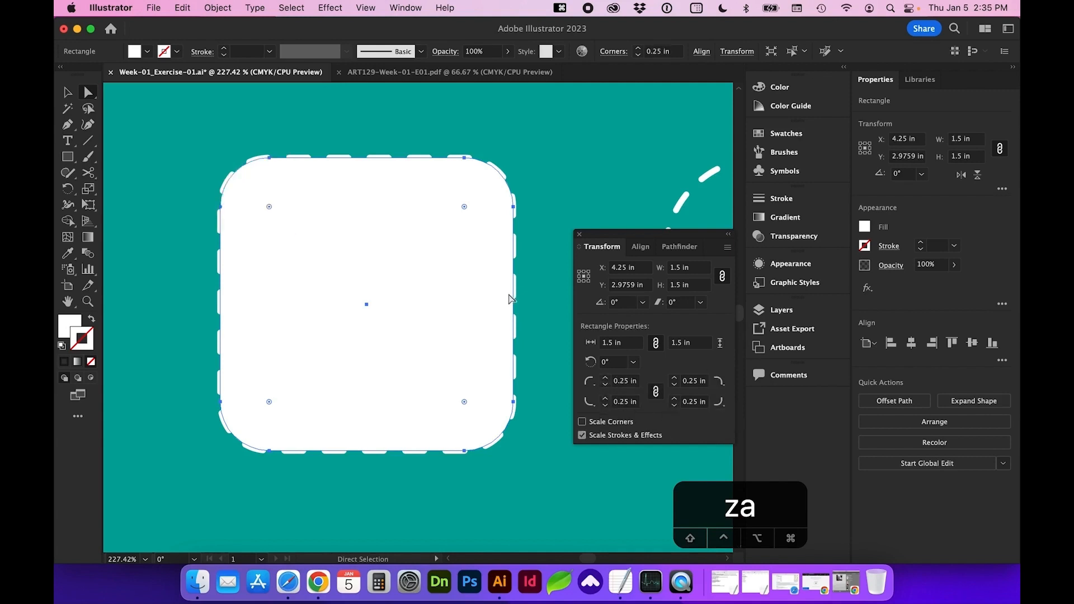
# Zoom in and out around the rounded square and pan the view to the 0.5″ alternate corner radius outline
pyautogui.scroll(-5, 510, 296)
pyautogui.hscroll(3, 508, 294)
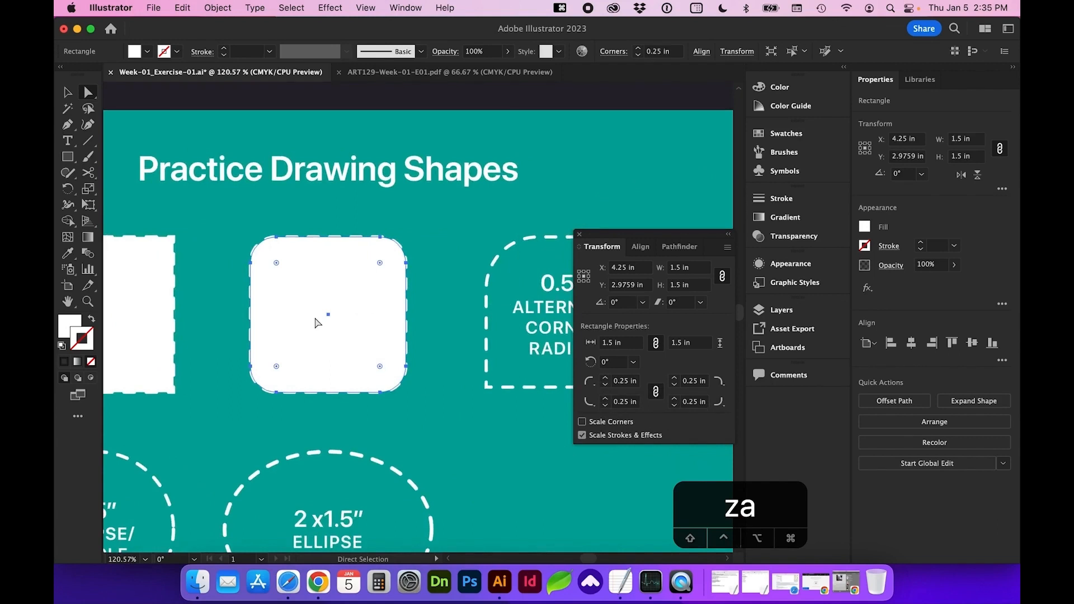
pyautogui.press('super')
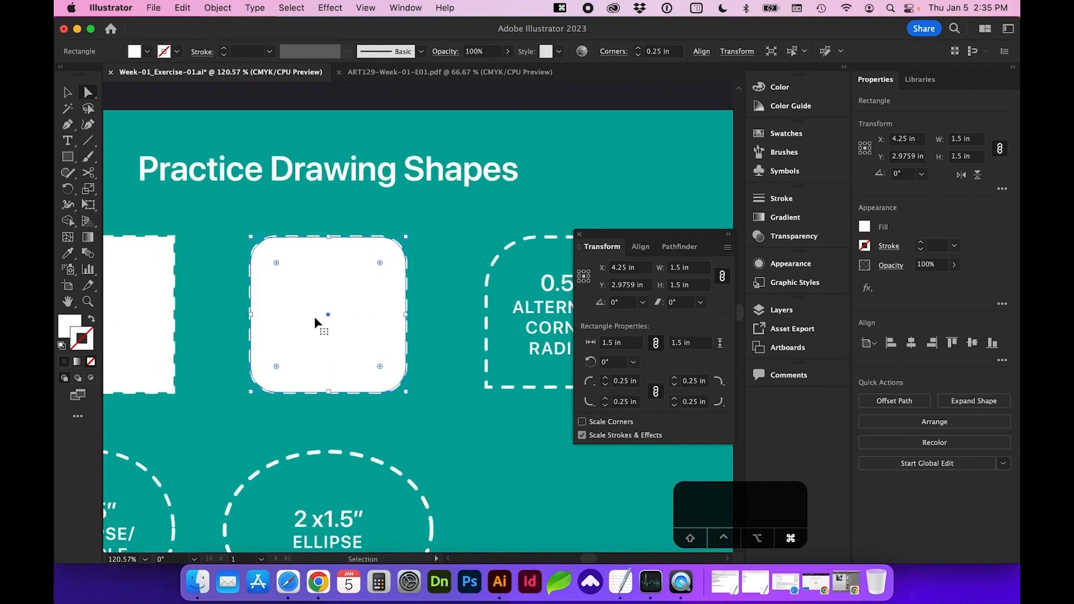
pyautogui.press('super+minus')
pyautogui.press('super+equal')
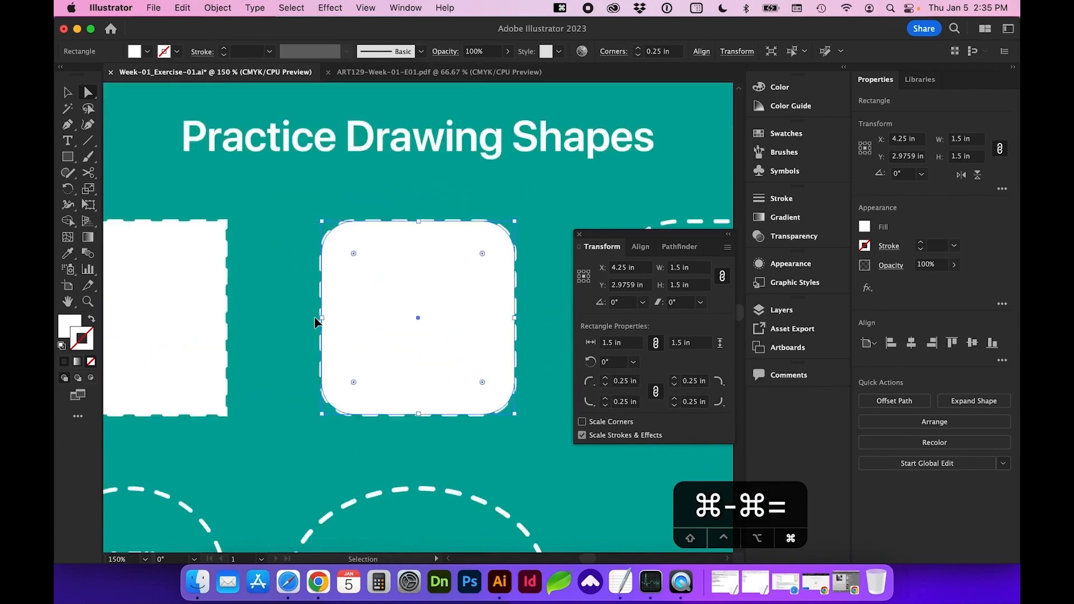
pyautogui.press('super+equal')
pyautogui.press('super+minus')
pyautogui.press('super+equal')
pyautogui.press('super+minus')
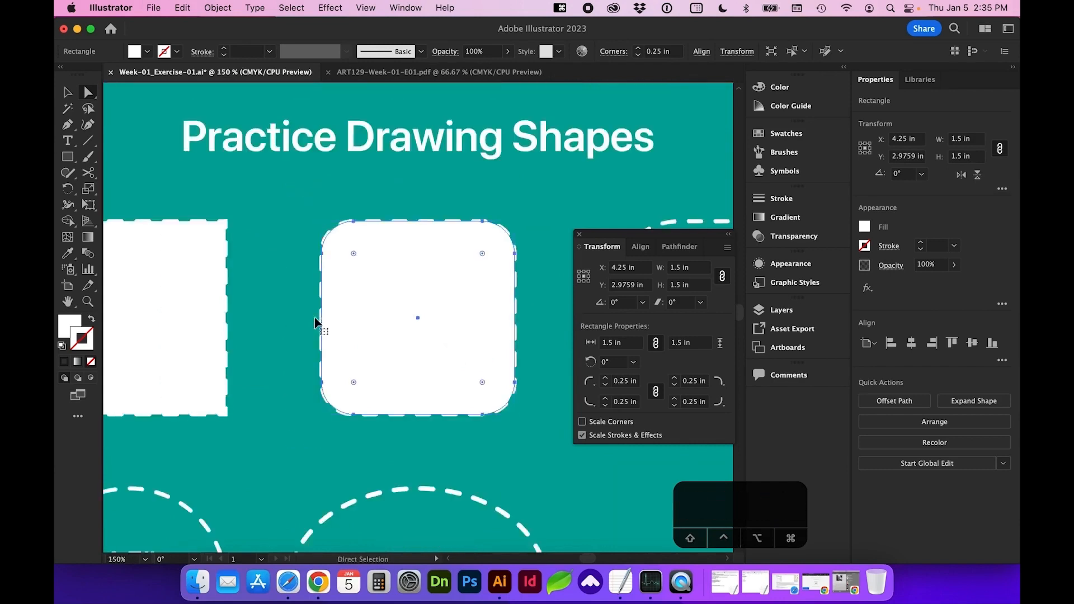
pyautogui.hscroll(5, 314, 322)
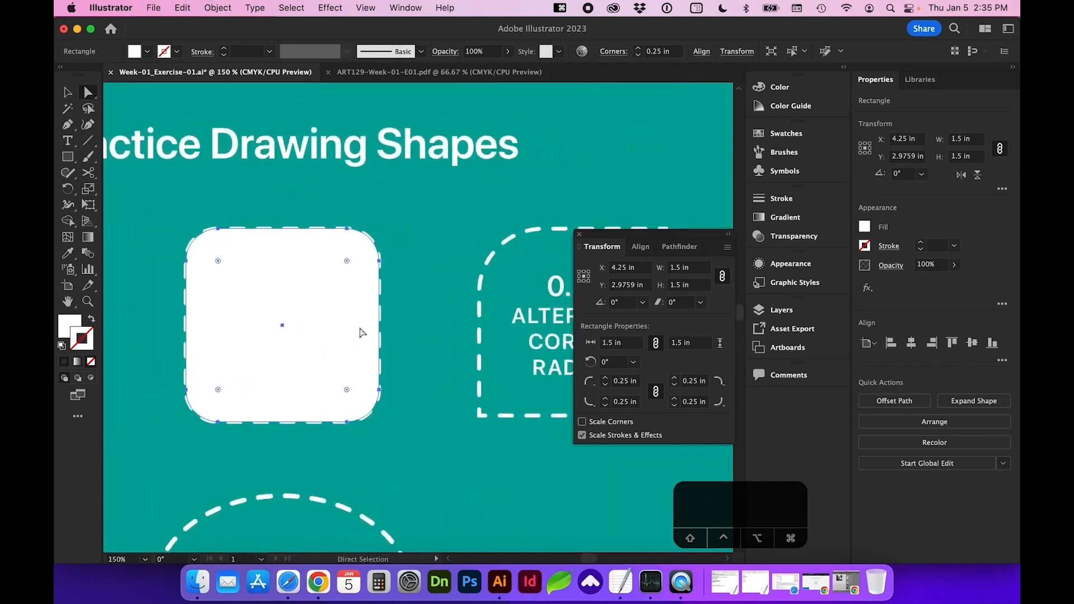
pyautogui.press('space')
pyautogui.moveTo(417, 352); pyautogui.dragTo(353, 374)
pyautogui.hscroll(5, 300, 354)
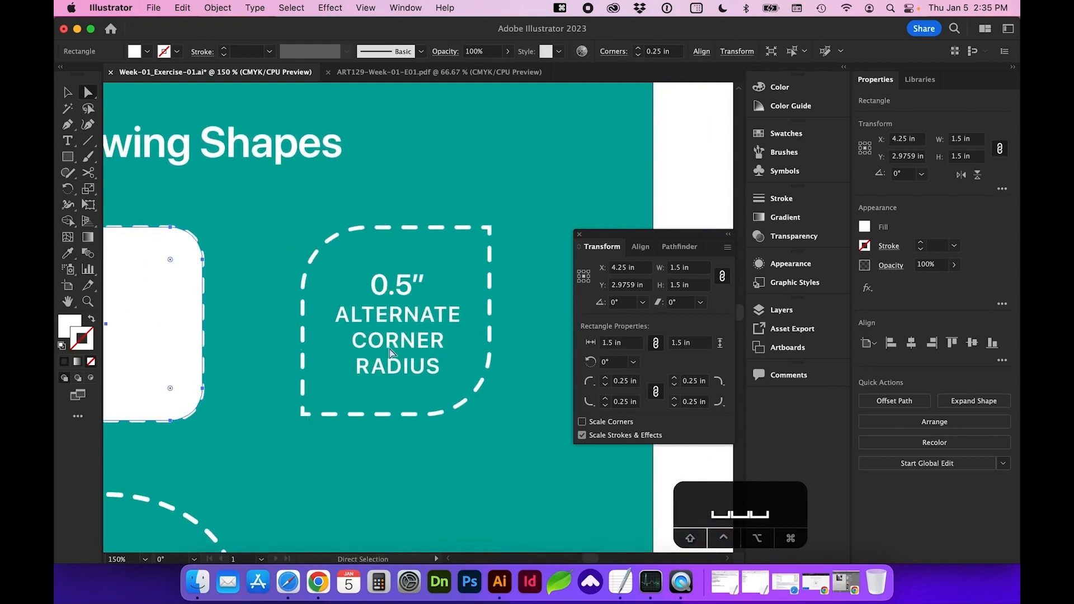
# Duplicate the rounded square and place the copy over the 0.5″ alternate corner radius outline
pyautogui.hscroll(-5, 458, 401)
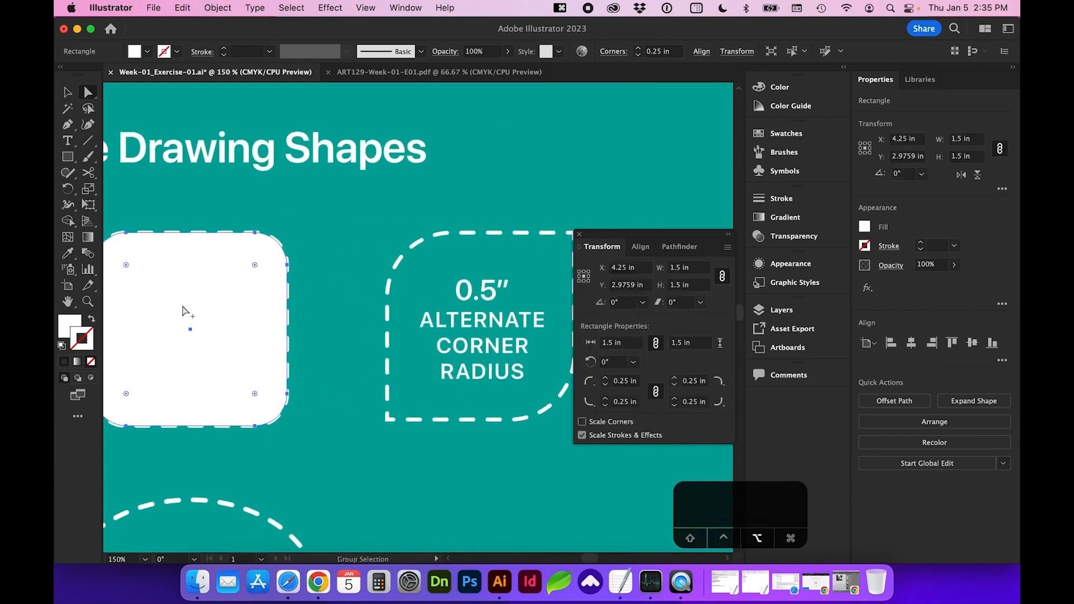
pyautogui.moveTo(185, 312); pyautogui.dragTo(477, 315)
pyautogui.hscroll(5, 451, 322)
pyautogui.scroll(-1, 453, 324)
pyautogui.hscroll(1, 452, 324)
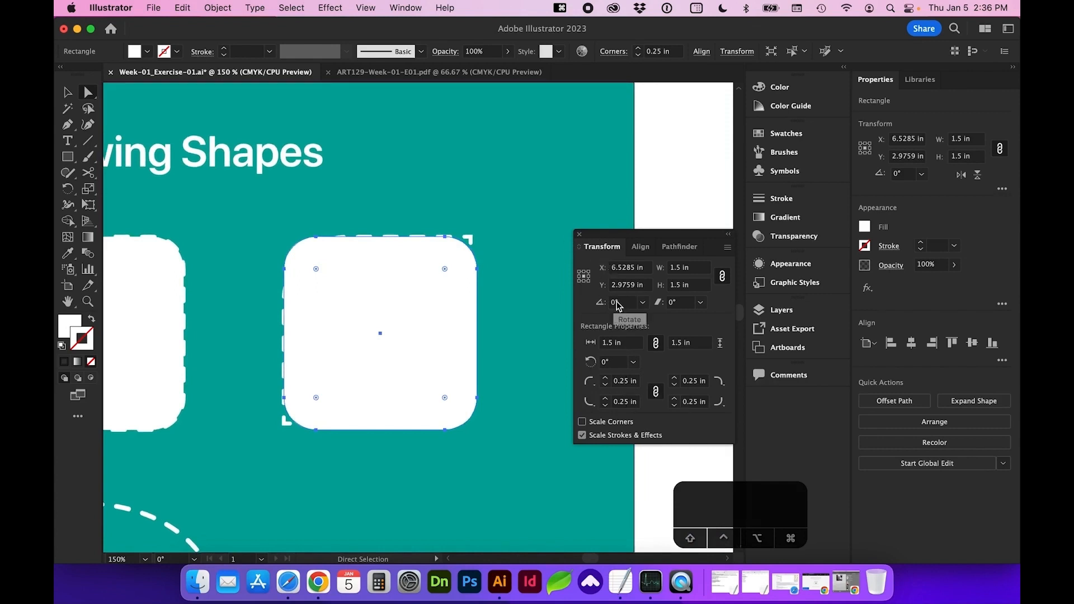
# Set the linked corner radii of the new copy to 0 in so it has square corners
pyautogui.doubleClick(627, 381)
pyautogui.write('0')
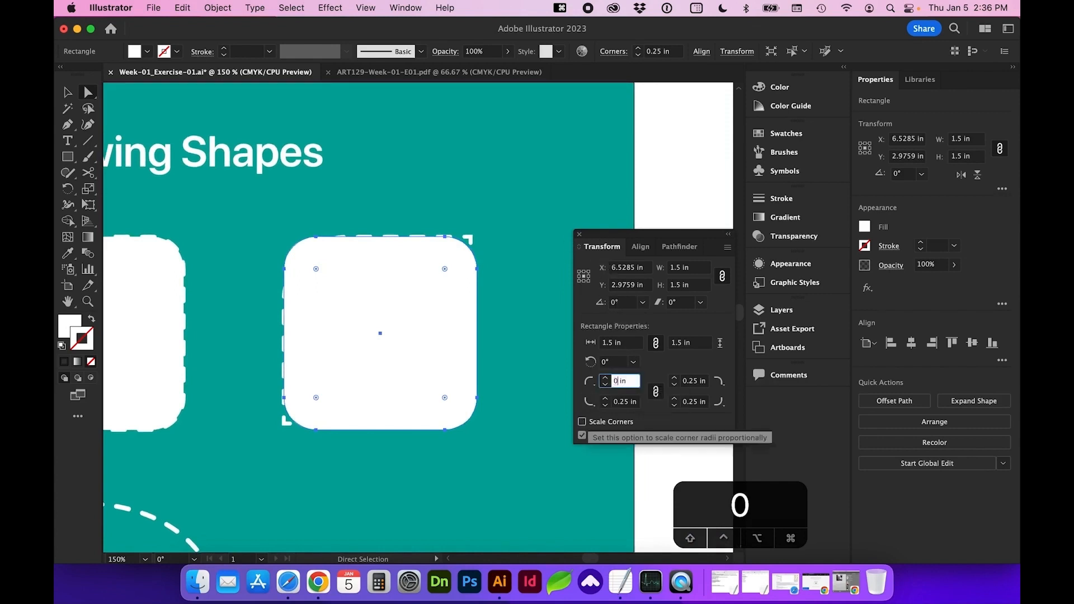
pyautogui.press('Return')
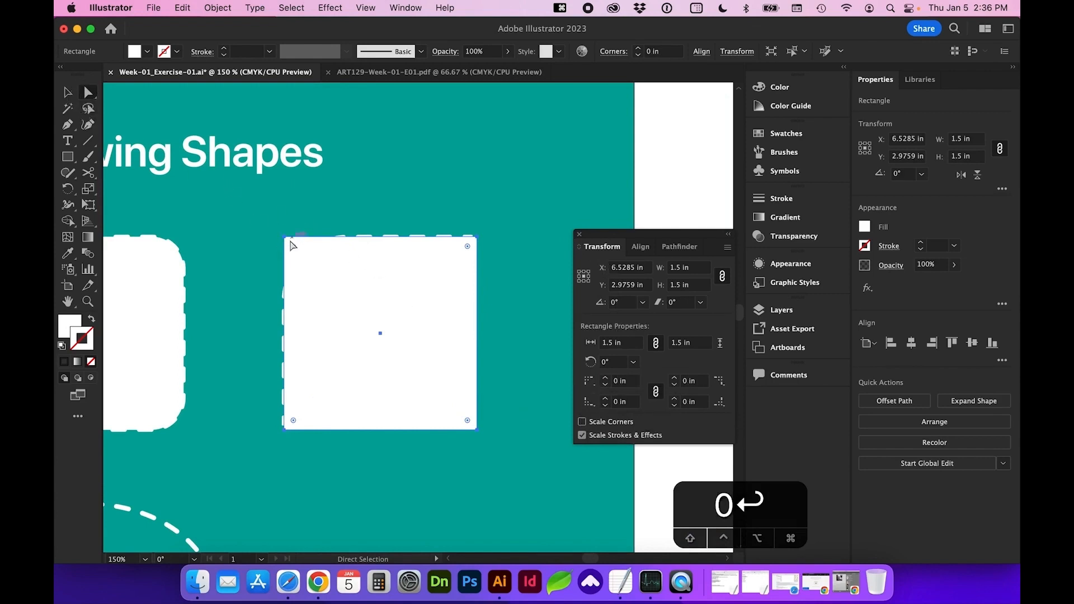
# Round only the upper-left and lower-right corners of the third square to about 0.5 in, and deselect it
pyautogui.click(284, 238)
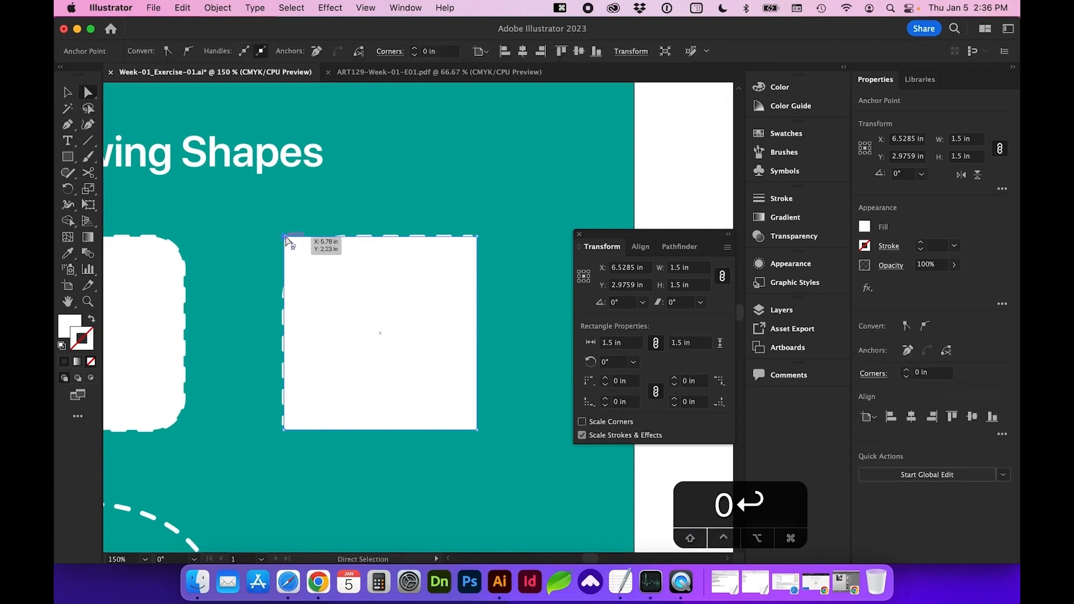
pyautogui.keyDown('shift'); pyautogui.click(477, 430); pyautogui.keyUp('shift')
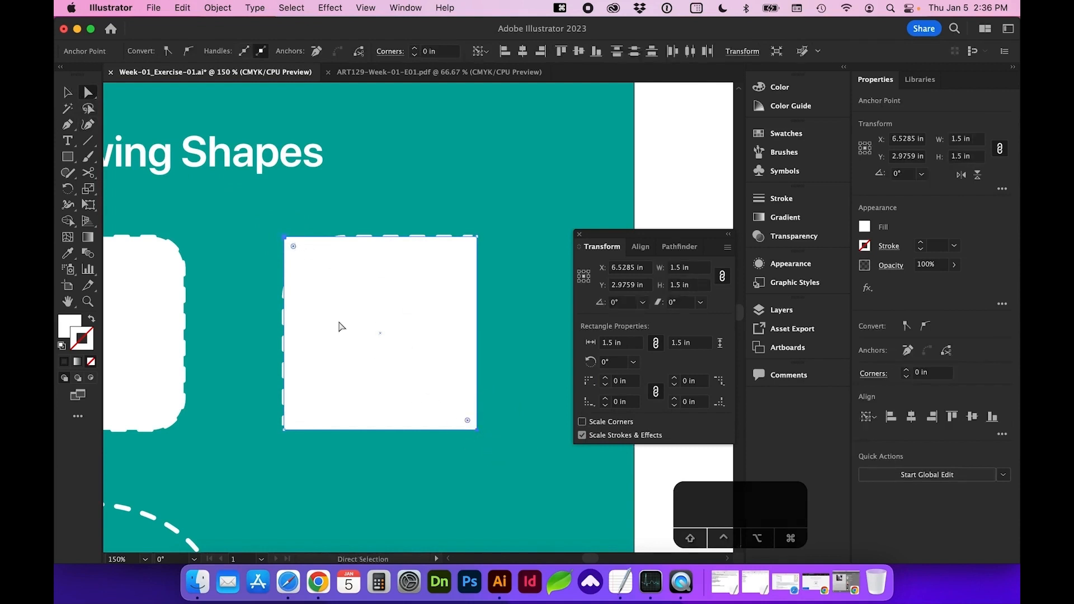
pyautogui.moveTo(294, 247); pyautogui.dragTo(348, 304)
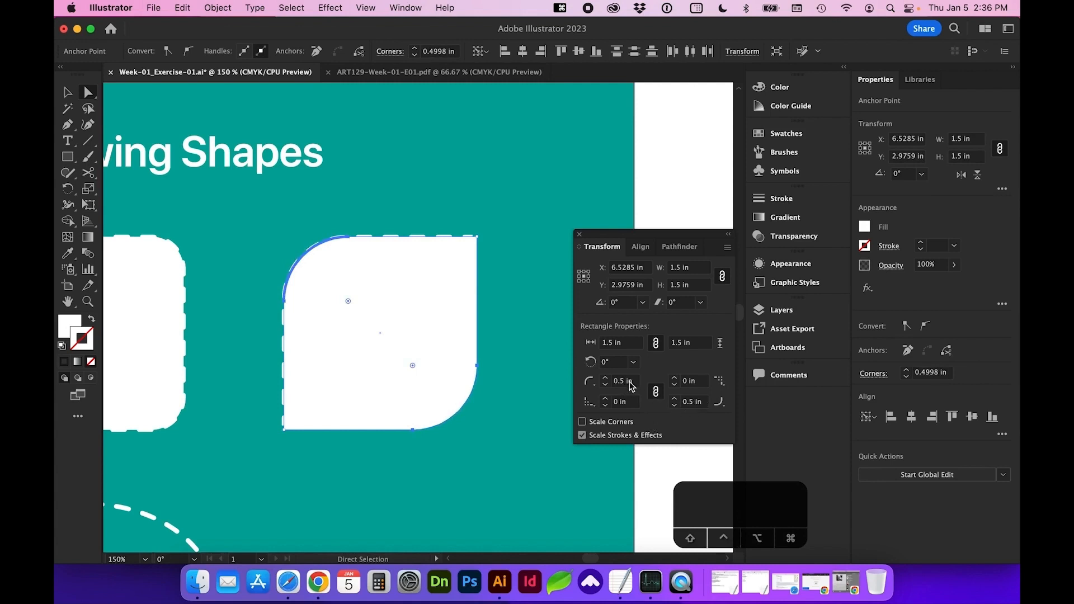
pyautogui.click(415, 49)
pyautogui.click(461, 173)
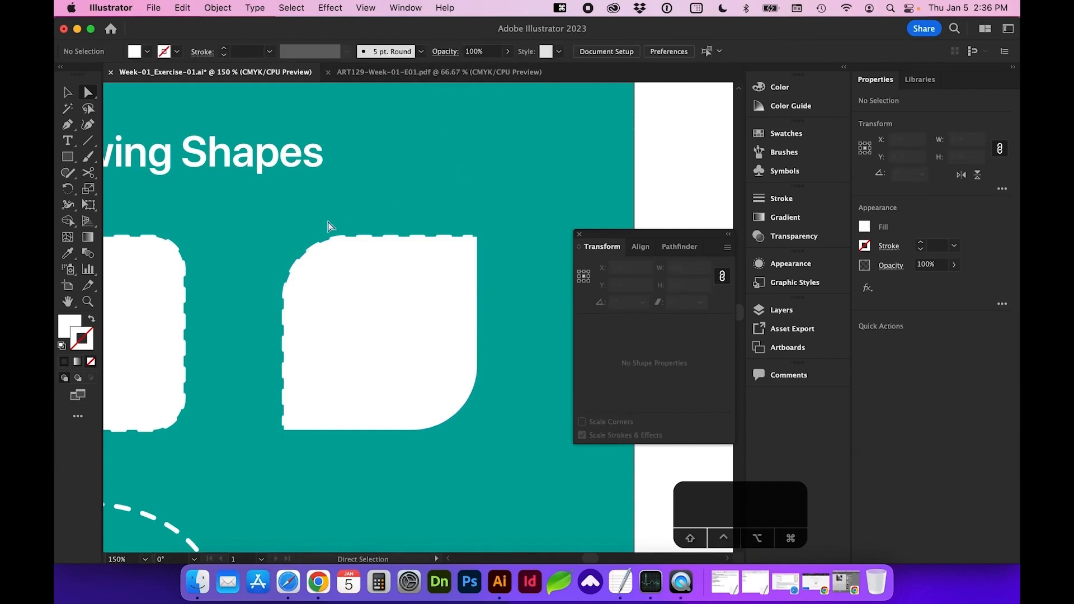
# Fit the artboard in view and start saving the document under a new name inside the Week 01 folder
pyautogui.press('super+0')
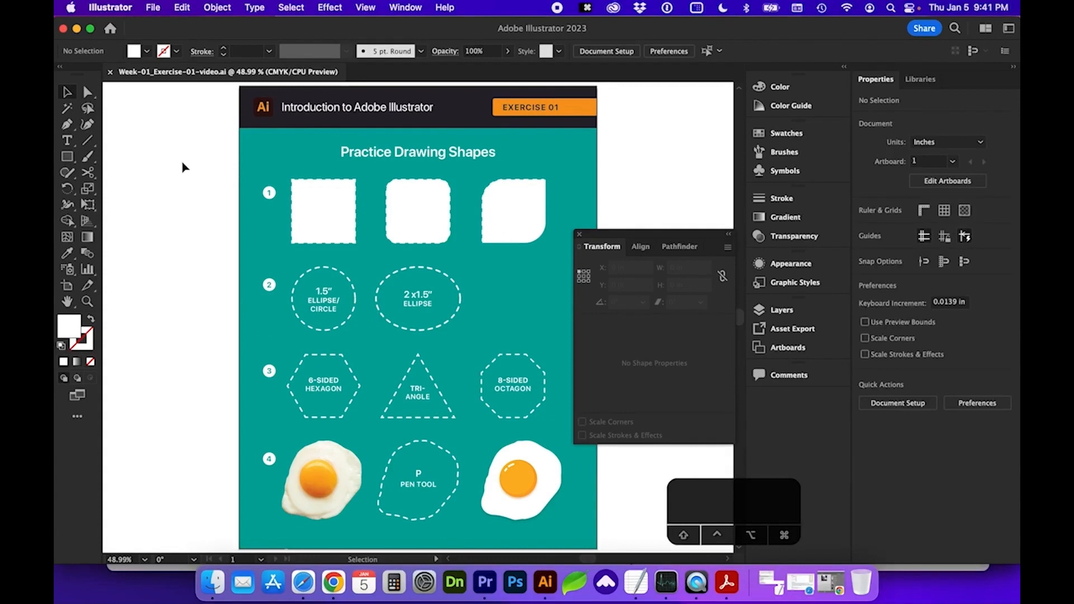
pyautogui.click(153, 8)
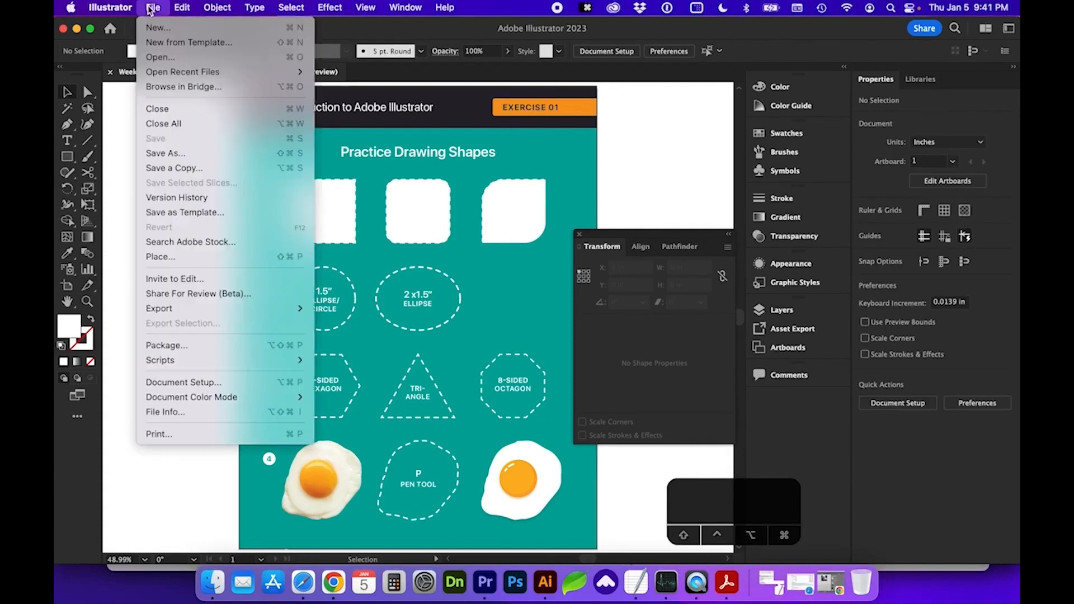
pyautogui.click(160, 154)
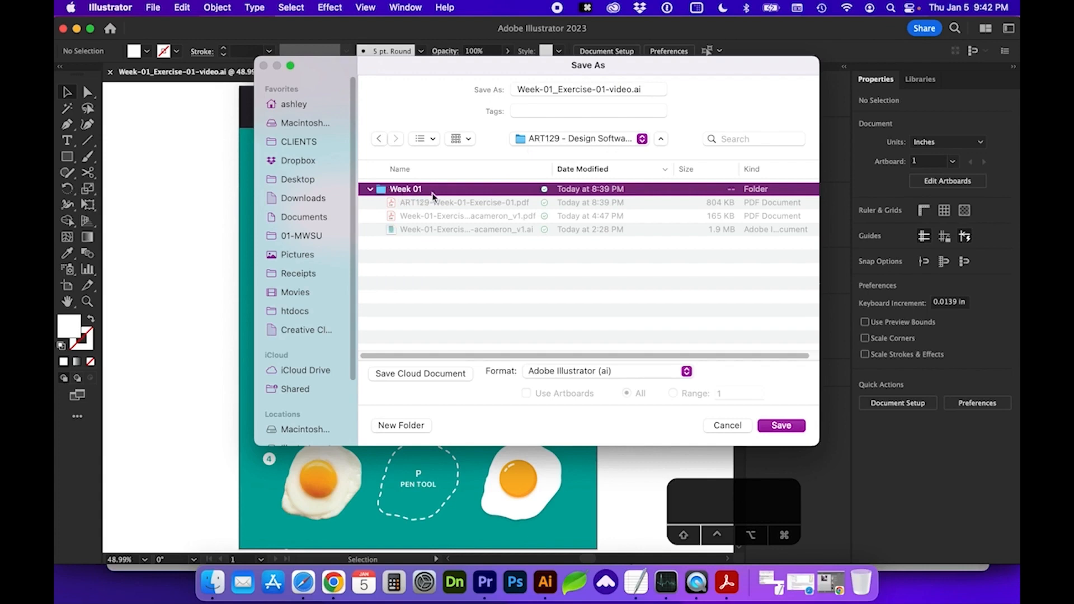
pyautogui.doubleClick(382, 190)
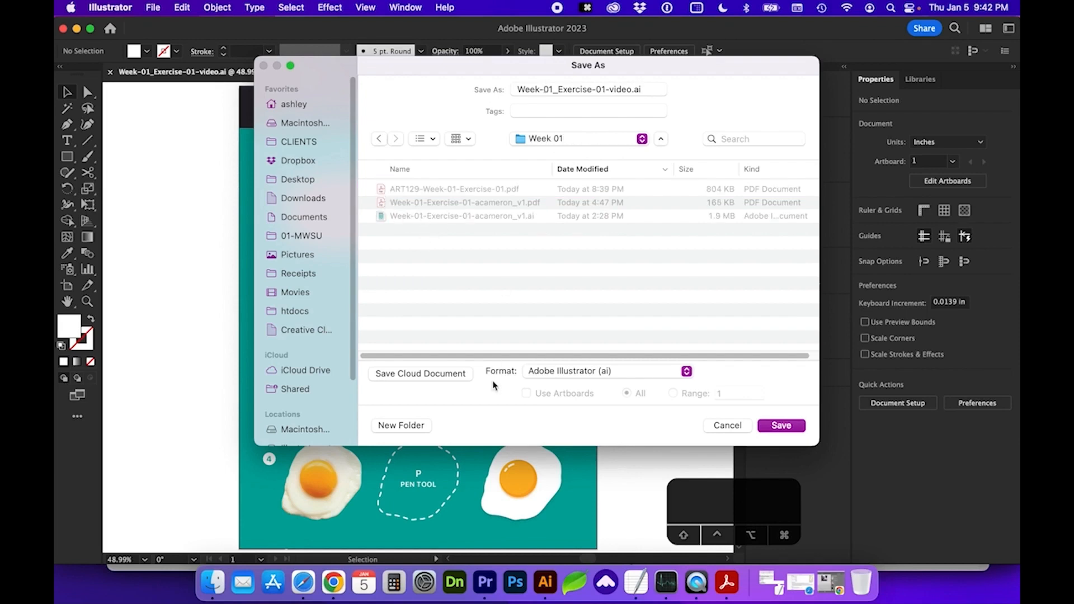
# Switch to Acrobat and copy the example .ai file name, without its extension, from the Exercise 01 instructions
pyautogui.click(727, 584)
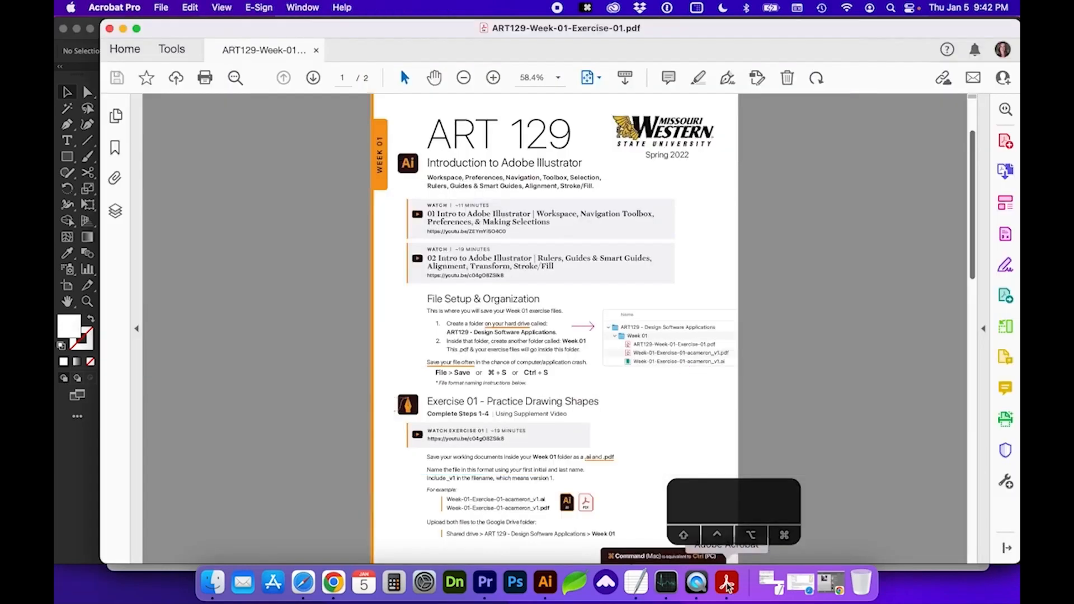
pyautogui.scroll(5, 532, 418)
pyautogui.scroll(-2, 533, 418)
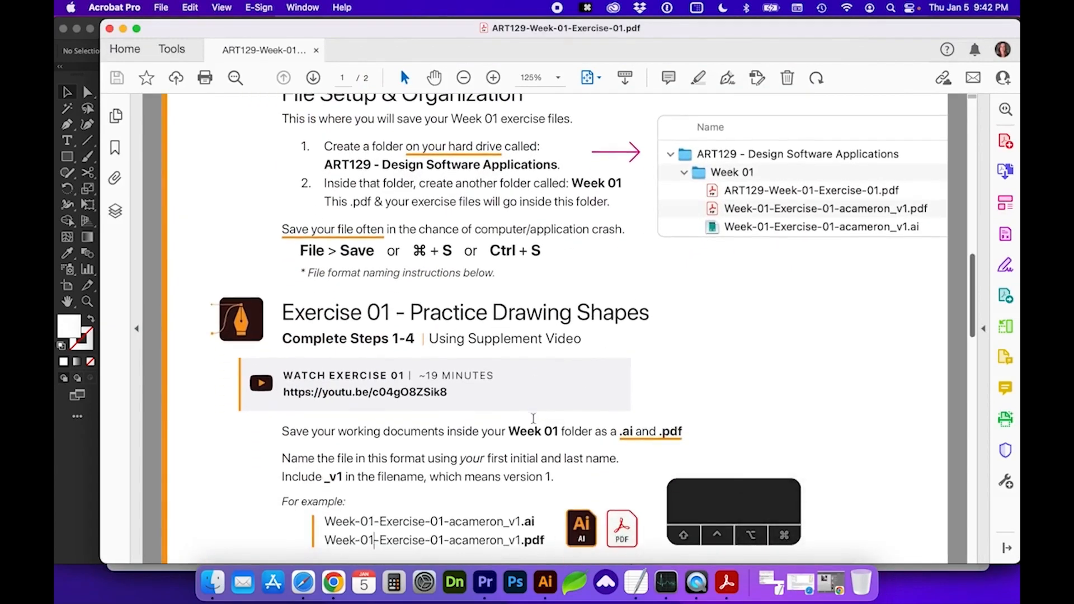
pyautogui.scroll(-4, 533, 418)
pyautogui.moveTo(325, 419); pyautogui.dragTo(521, 418)
pyautogui.press('super+c')
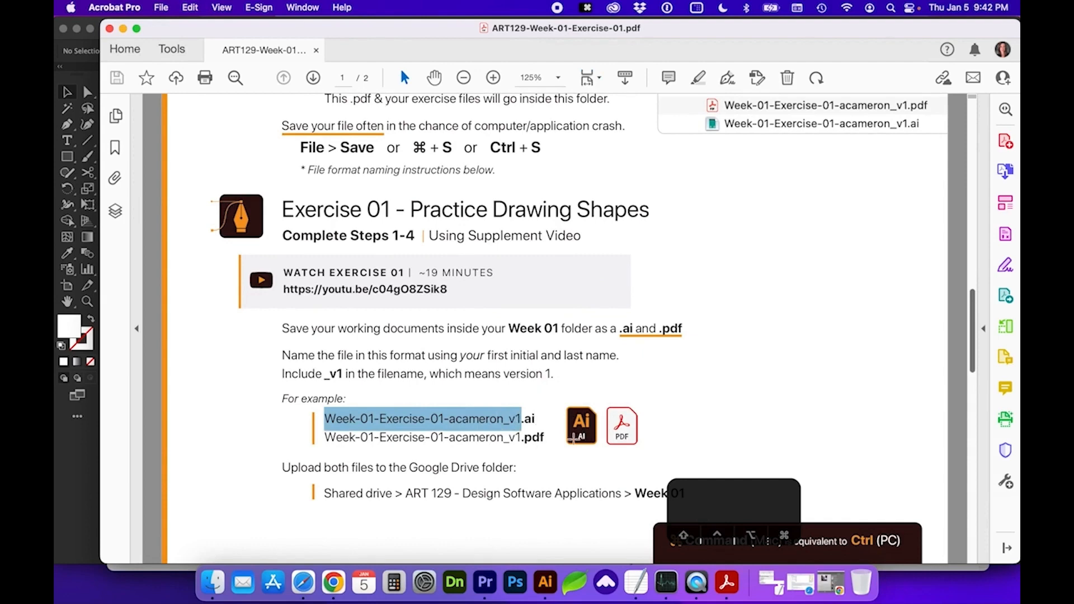
# Return to Illustrator, paste the copied file name, and save in Adobe Illustrator (ai) format, replacing the existing file in Week 01
pyautogui.click(545, 581)
pyautogui.press('cmd+v')
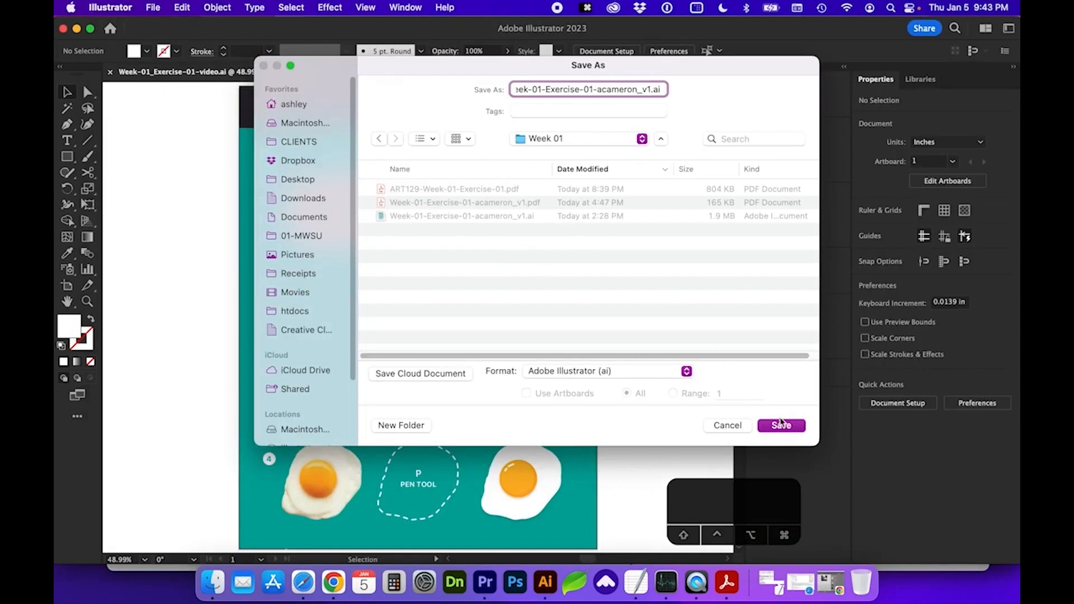
pyautogui.click(573, 372)
pyautogui.click(569, 373)
pyautogui.click(780, 426)
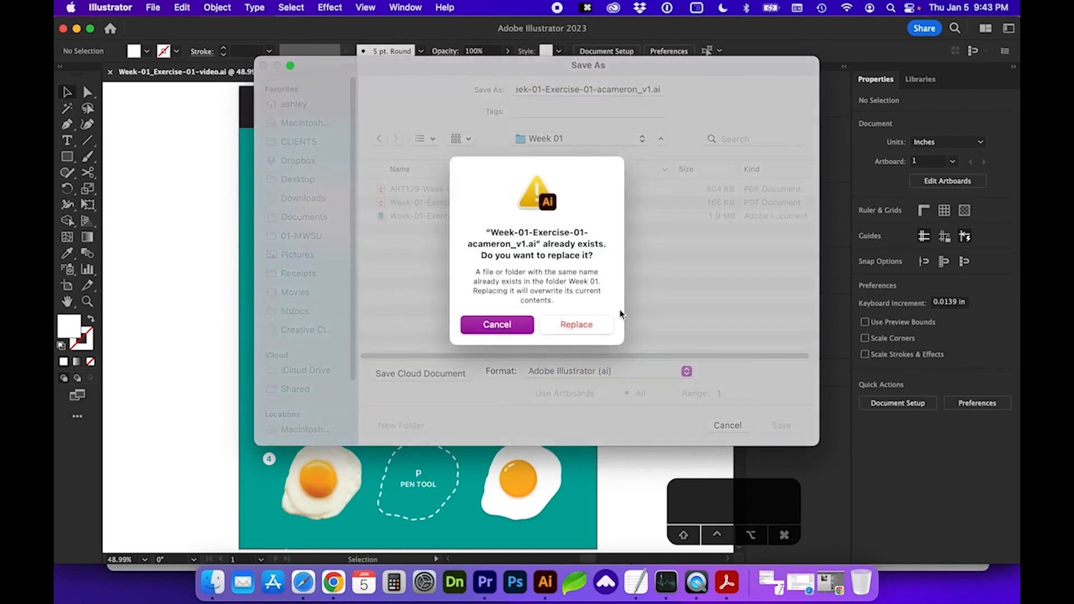
pyautogui.click(582, 329)
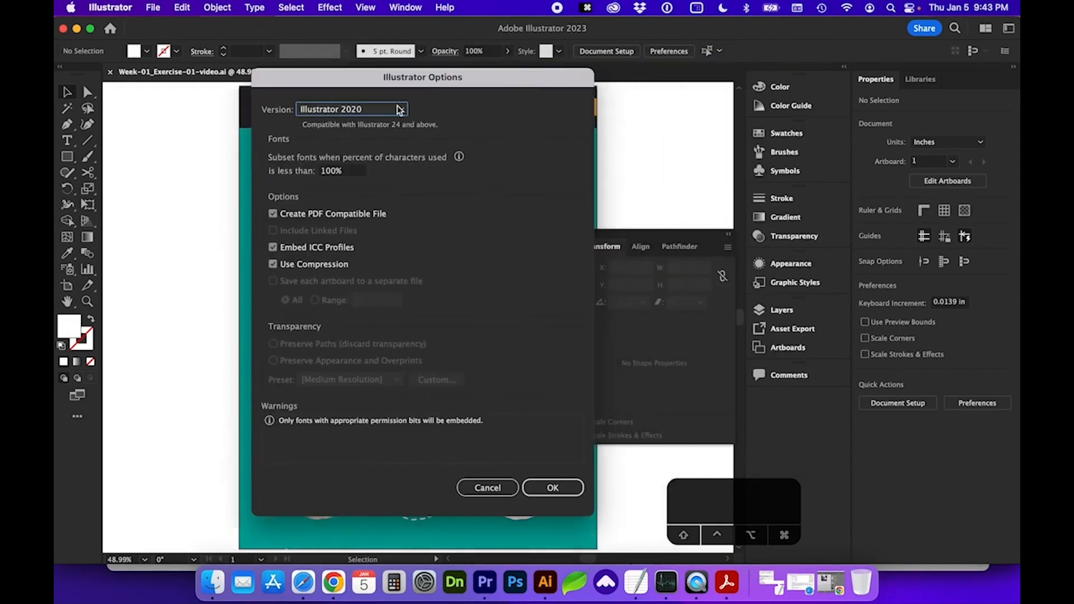
# Keep Illustrator 2020 as the file version and confirm the Illustrator save options
pyautogui.click(352, 111)
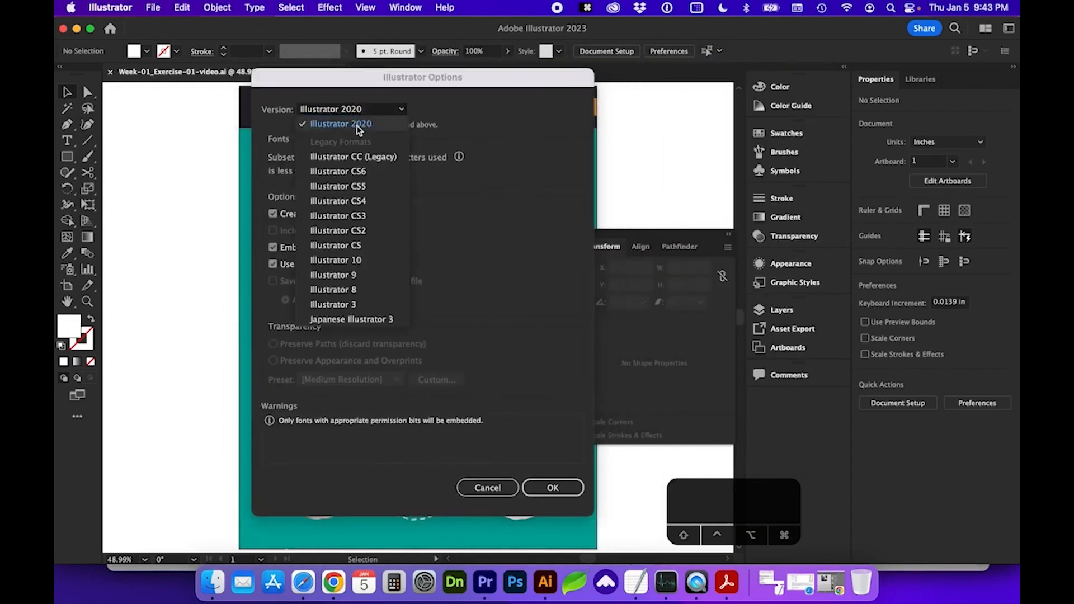
pyautogui.click(360, 126)
pyautogui.click(358, 108)
pyautogui.click(358, 108)
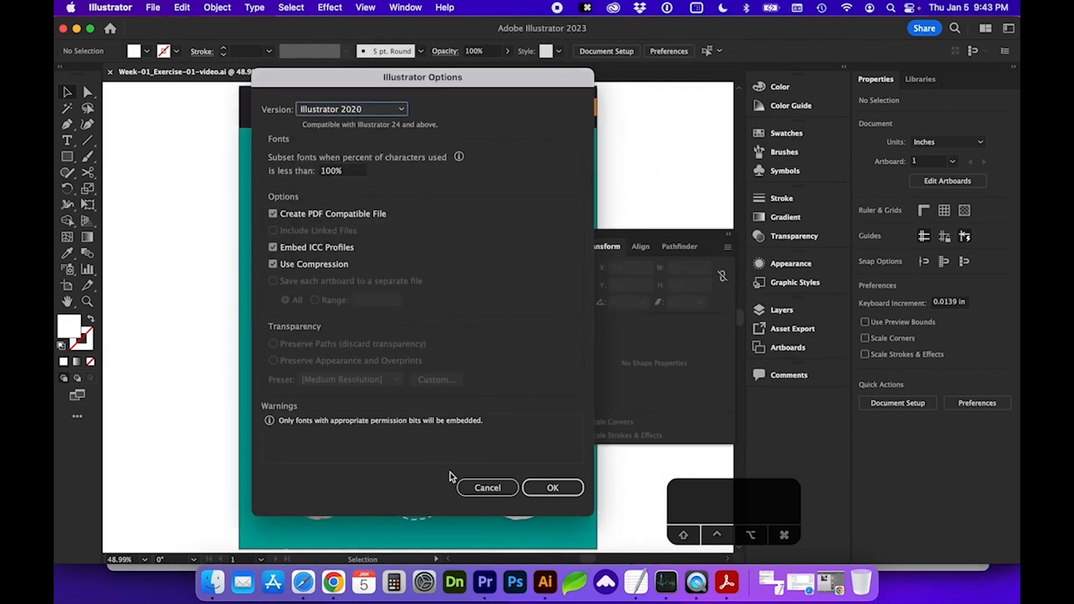
pyautogui.click(555, 489)
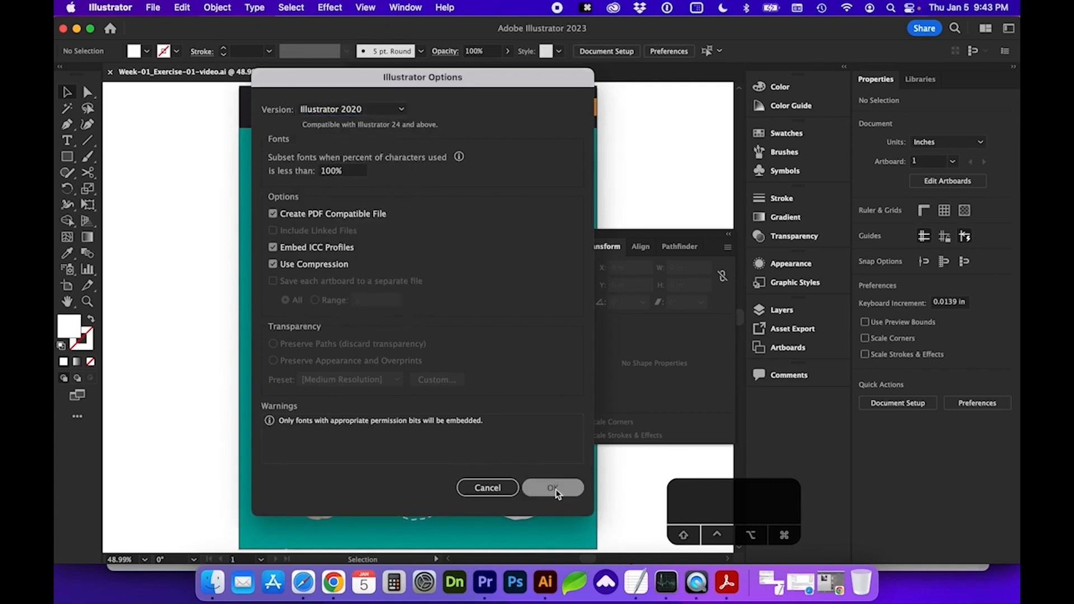
pyautogui.click(334, 226)
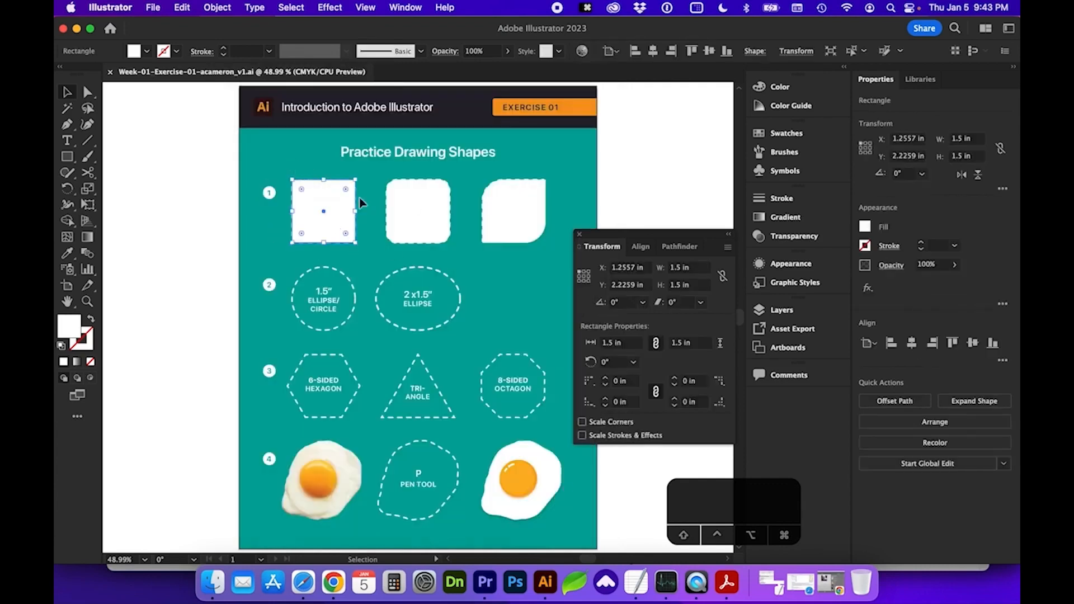
pyautogui.click(67, 158)
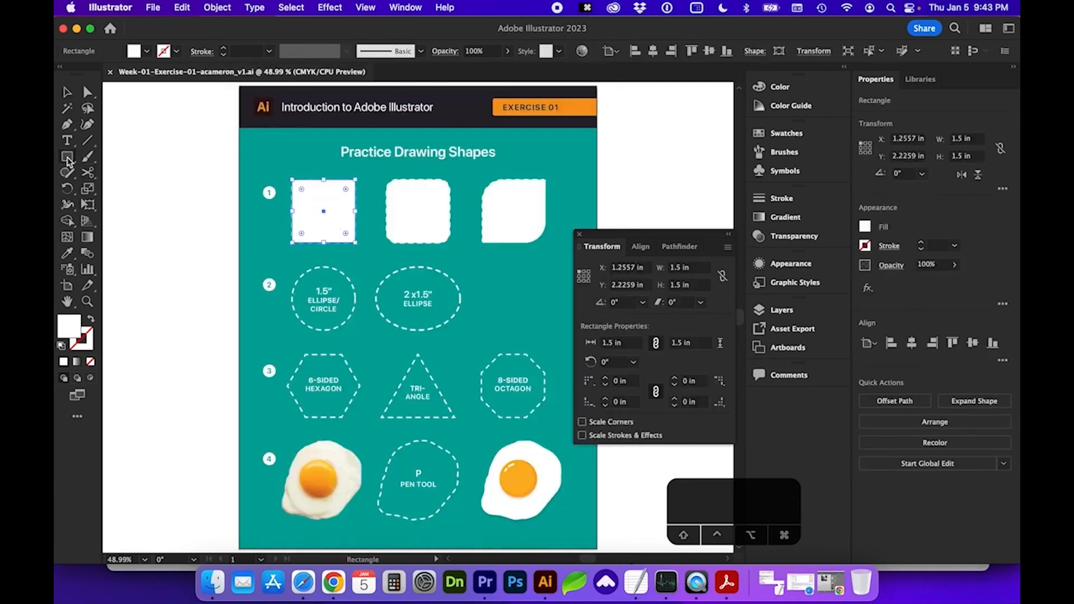
pyautogui.click(274, 175)
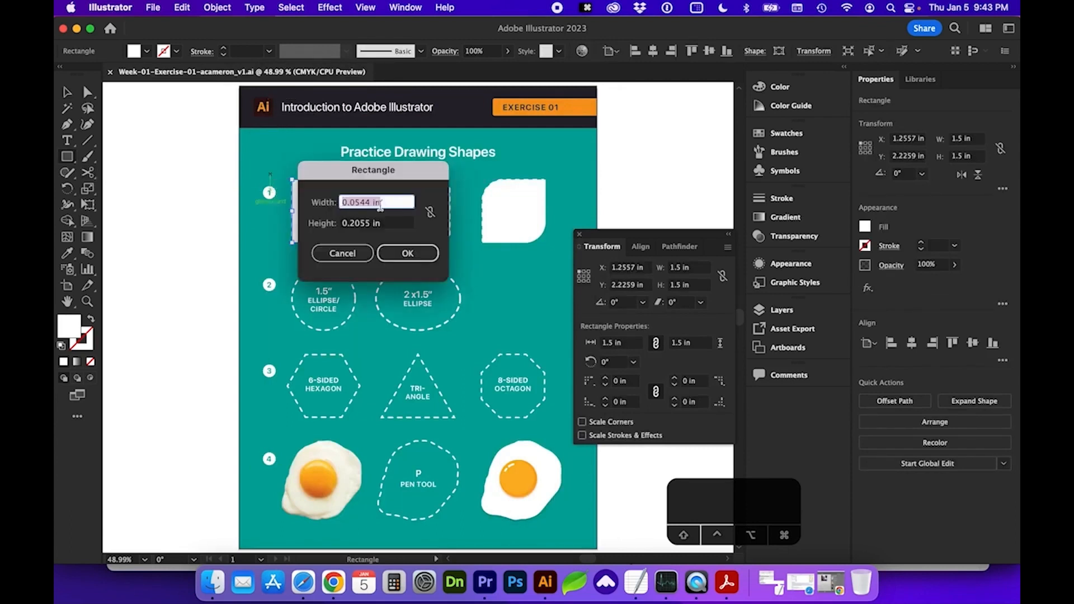
pyautogui.click(391, 253)
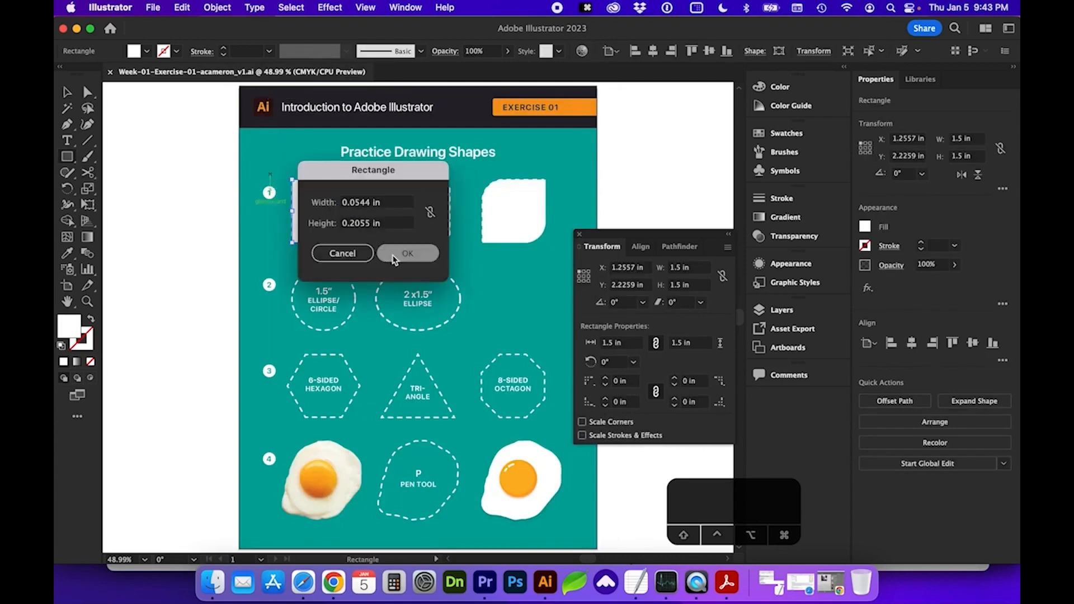
pyautogui.press('super+z')
# Draw a freehand square about 1.37 in wide across the artboard's left edge beside rows 1 and 2, and link its width and height
pyautogui.click(67, 163)
pyautogui.click(258, 217)
pyautogui.moveTo(258, 217); pyautogui.dragTo(258, 266)
pyautogui.click(67, 92)
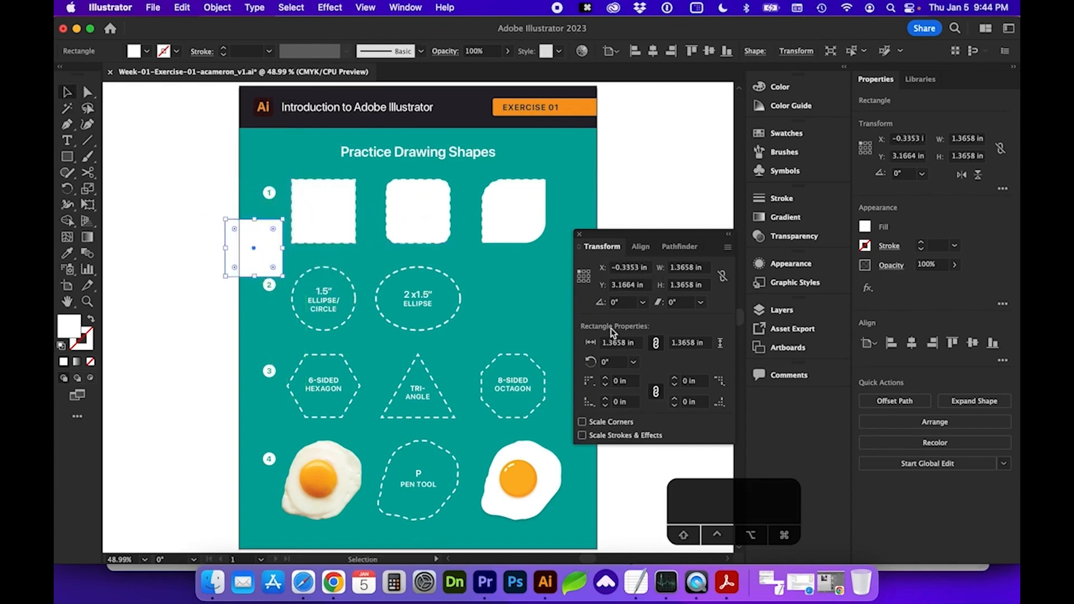
pyautogui.click(795, 51)
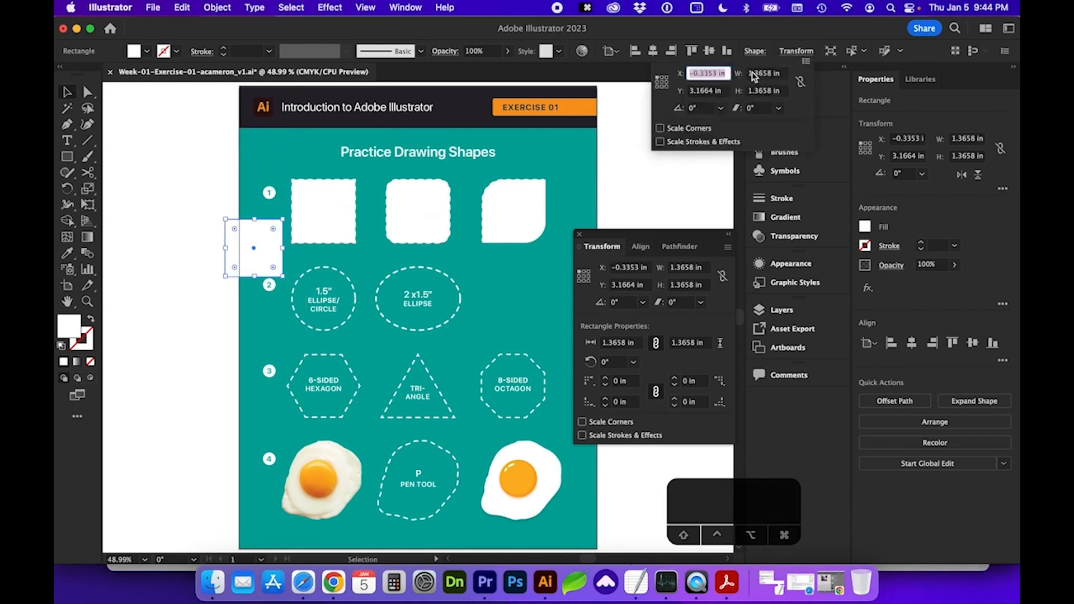
pyautogui.click(800, 84)
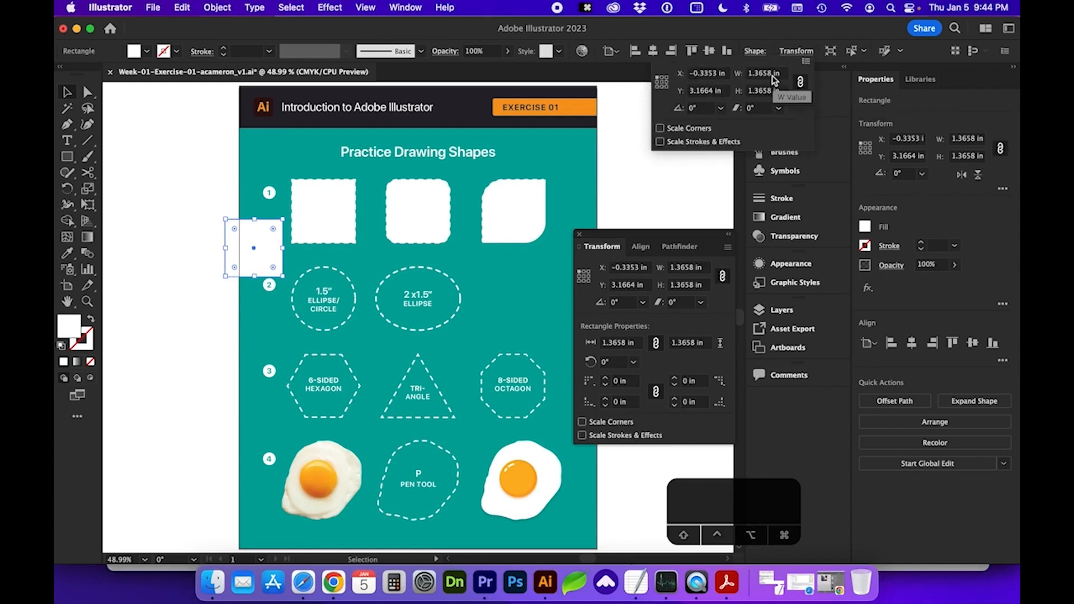
pyautogui.click(749, 74)
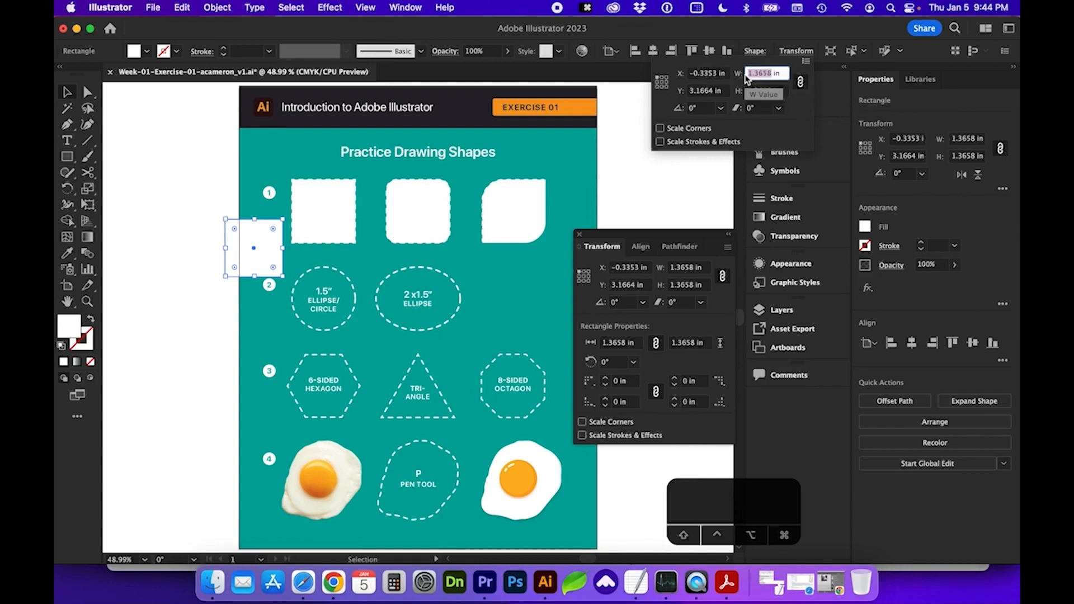
# Move the original square off its row 1 outline and set the freehand square's linked width to 1.5 in
pyautogui.click(331, 205)
pyautogui.moveTo(332, 211); pyautogui.dragTo(268, 332)
pyautogui.click(260, 249)
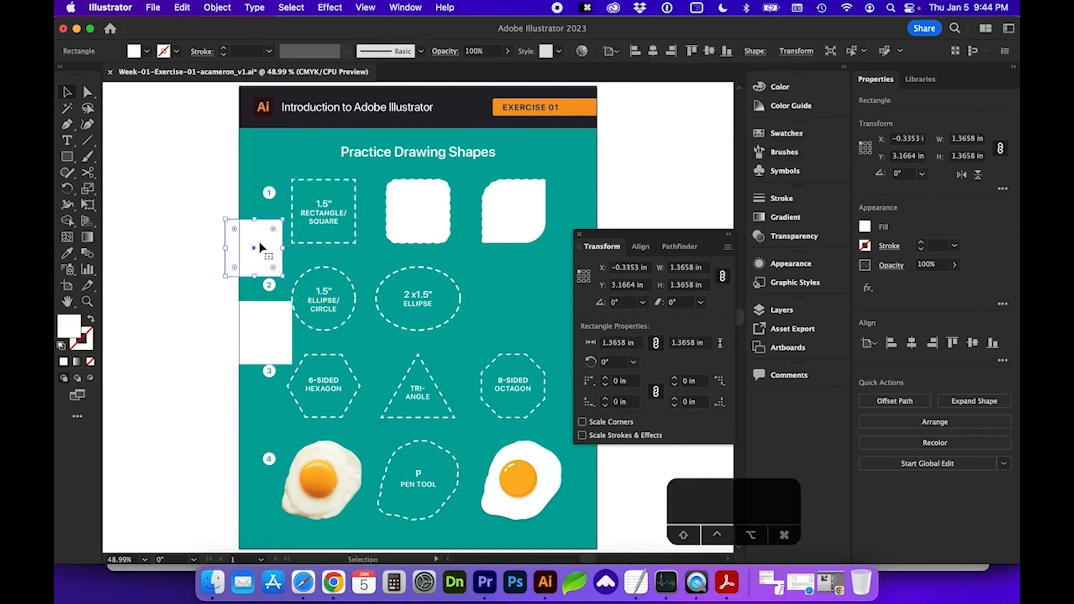
pyautogui.click(796, 51)
pyautogui.click(749, 73)
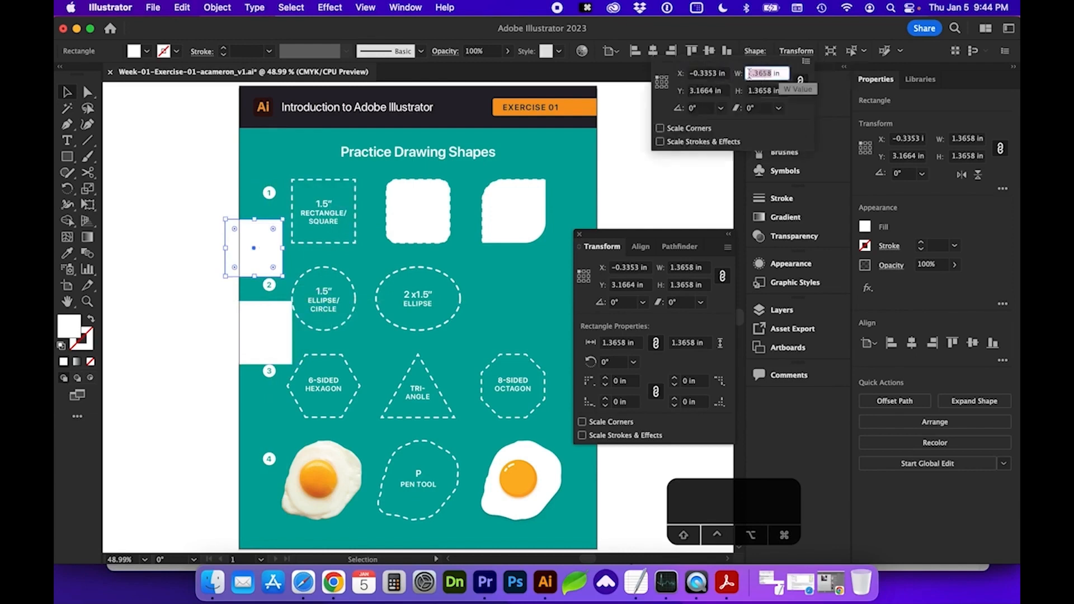
pyautogui.write('1.5')
pyautogui.press('Return')
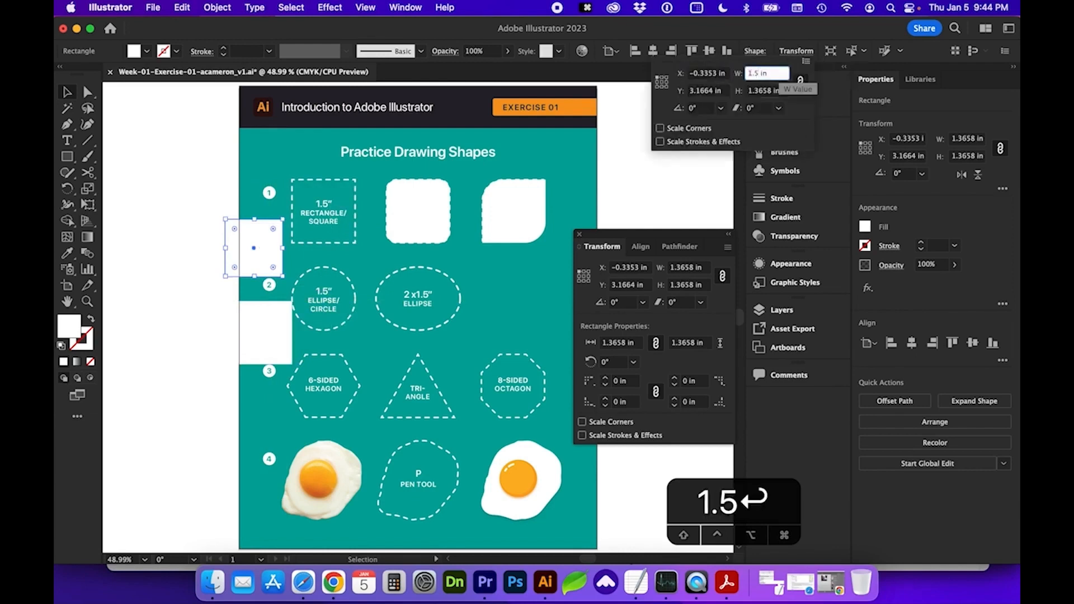
pyautogui.click(796, 51)
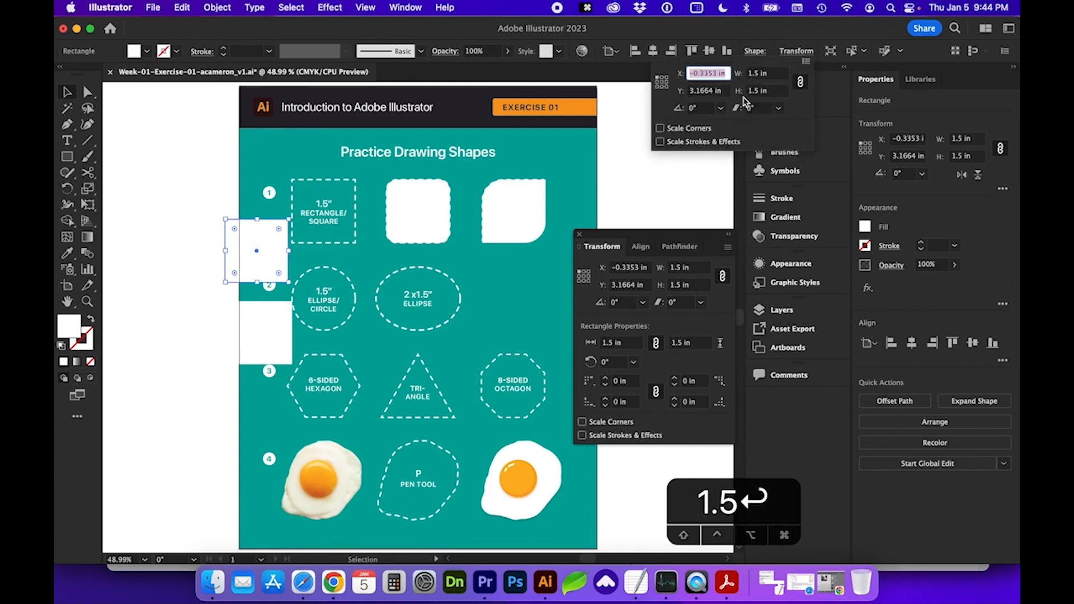
# Place the resized square over the 1.5″ rectangle/square outline and delete the original square that was set aside
pyautogui.moveTo(244, 267); pyautogui.dragTo(316, 226)
pyautogui.click(271, 313)
pyautogui.press('BackSpace')
pyautogui.click(320, 234)
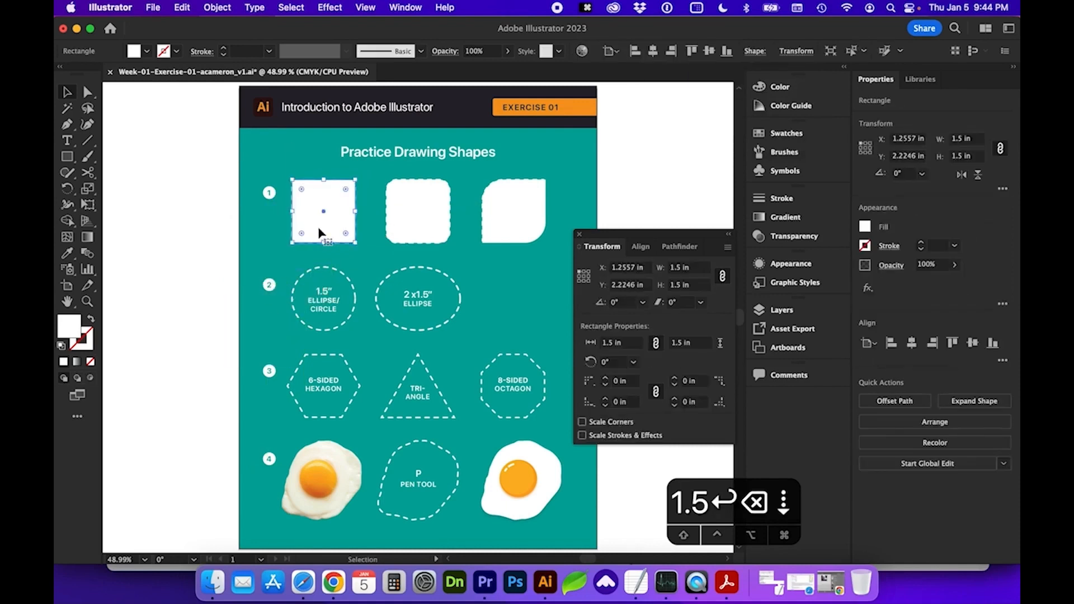
# Nudge the first row 1 square in small increments in each direction to check its fit against the dashed outline
pyautogui.press('z')
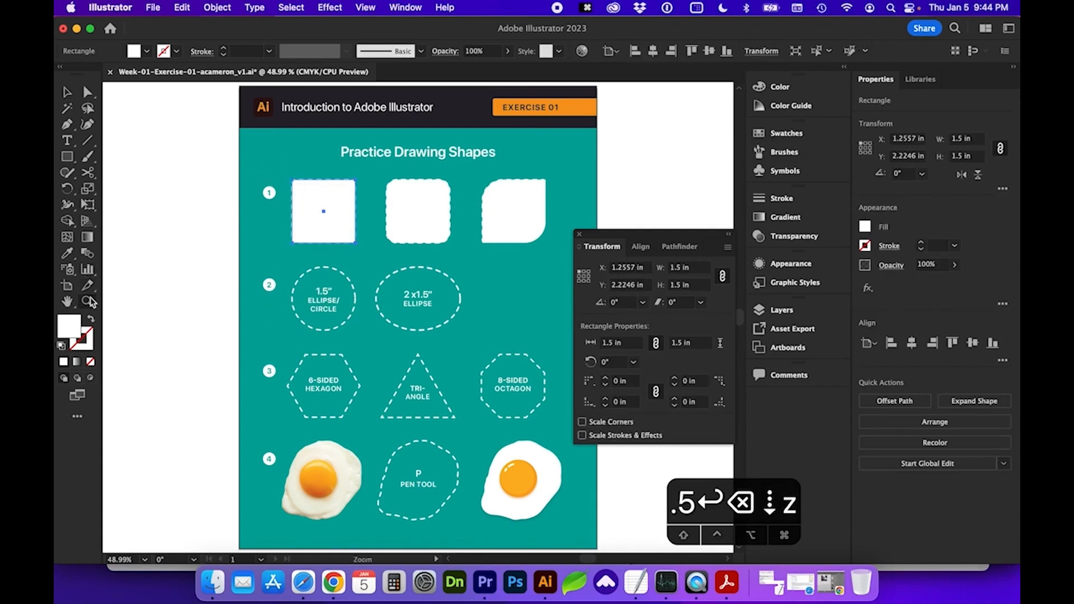
pyautogui.moveTo(260, 154); pyautogui.dragTo(418, 248)
pyautogui.click(67, 94)
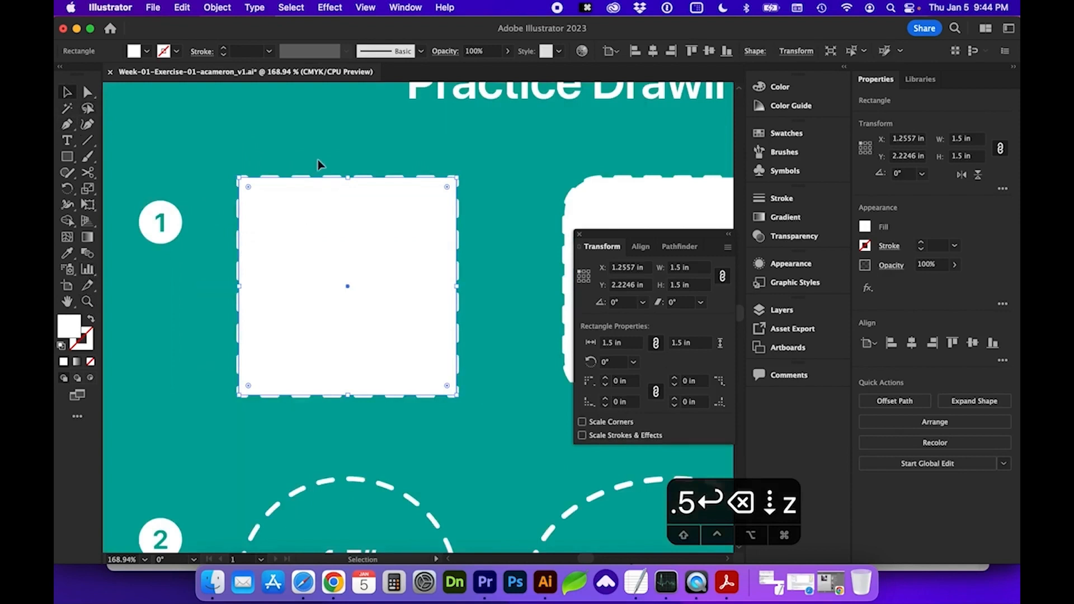
pyautogui.press('Left')
pyautogui.press('Right')
pyautogui.press('Down')
pyautogui.press('Up')
pyautogui.press('Left')
pyautogui.press('Right')
pyautogui.press('Down')
pyautogui.press('Right')
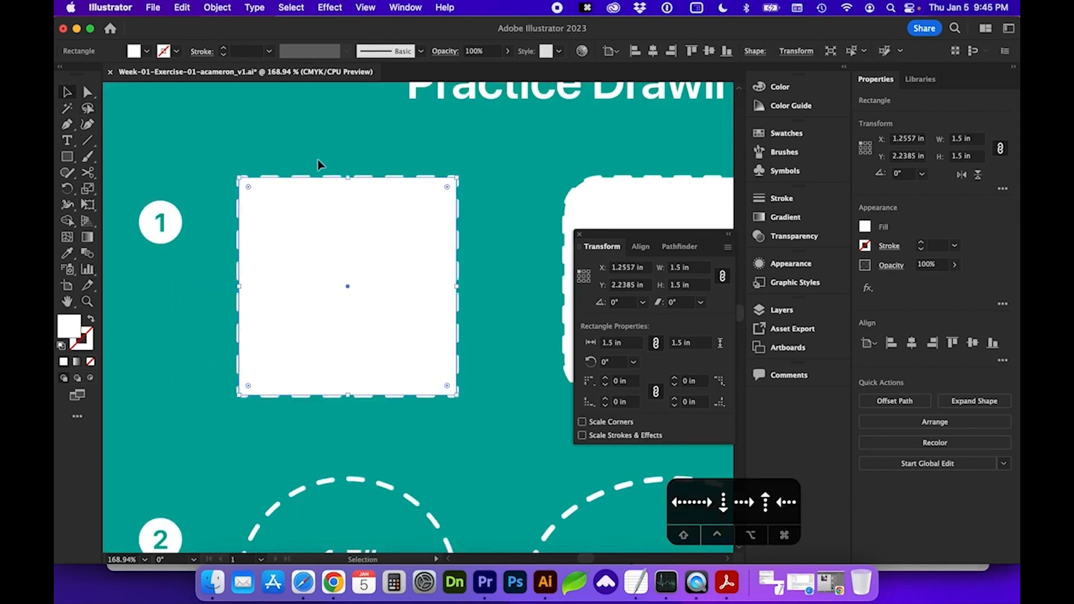
pyautogui.press('super+0')
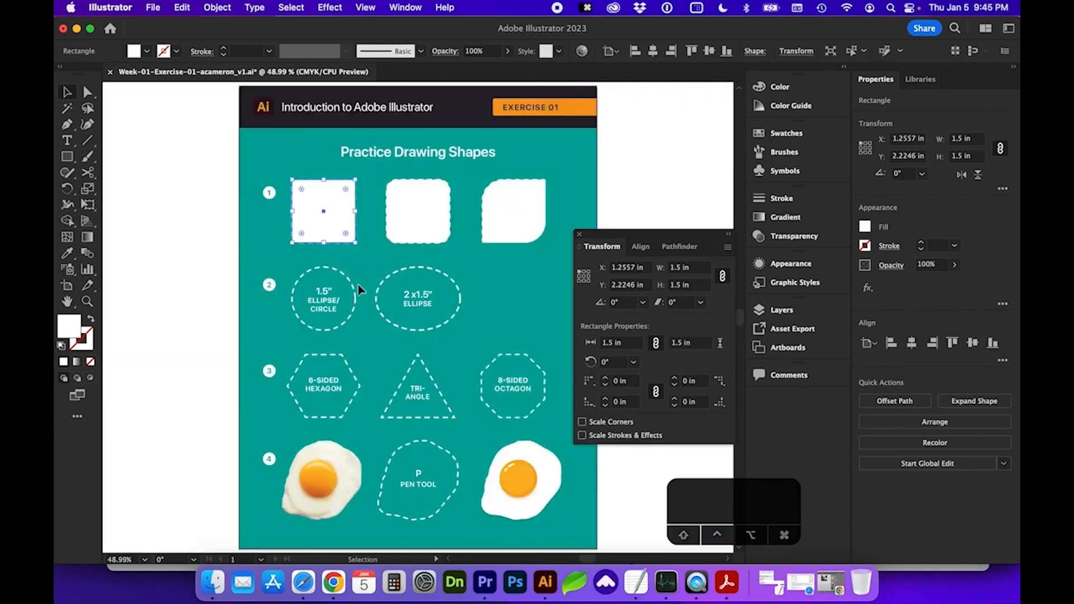
# Create a 1.5 x 1.5 in circle with the Ellipse tool near the first dashed outline in row 2
pyautogui.scroll(-2, 367, 307)
pyautogui.hscroll(2, 367, 307)
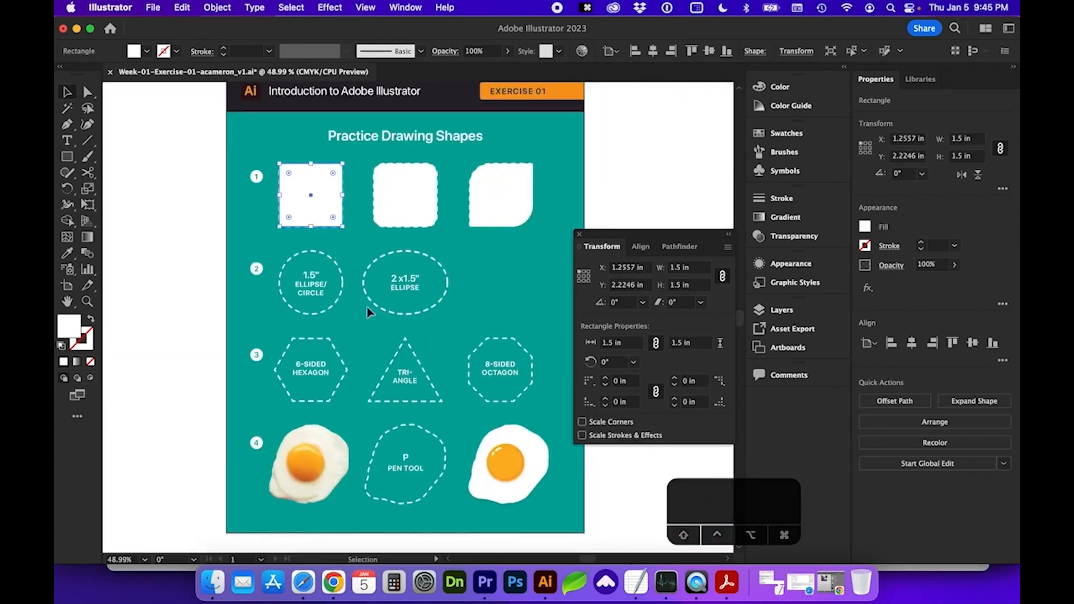
pyautogui.click(87, 301)
pyautogui.moveTo(217, 231); pyautogui.dragTo(482, 336)
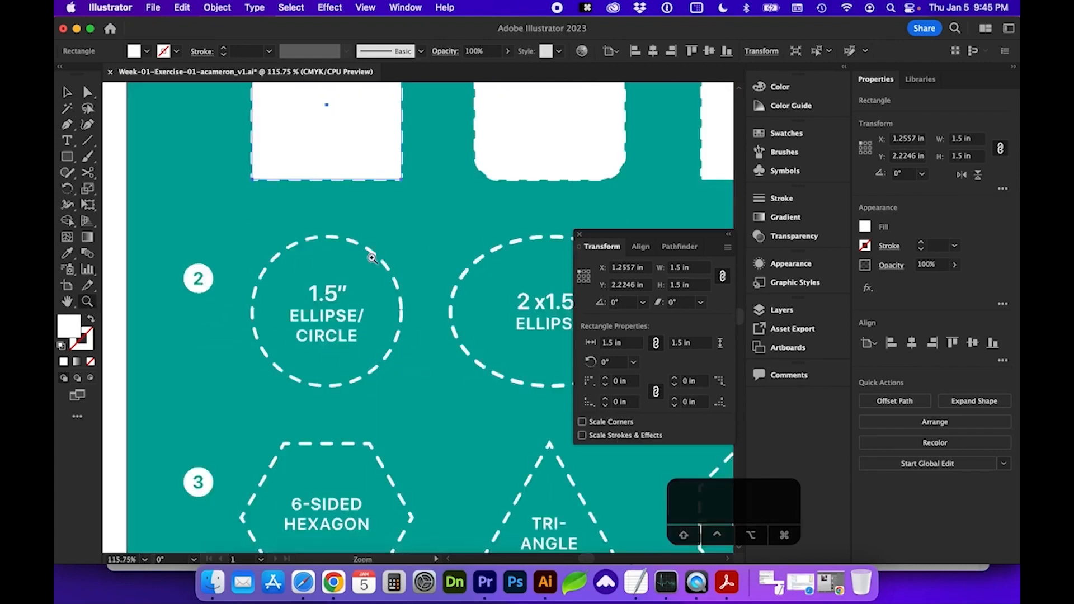
pyautogui.moveTo(67, 157); pyautogui.dragTo(185, 192)
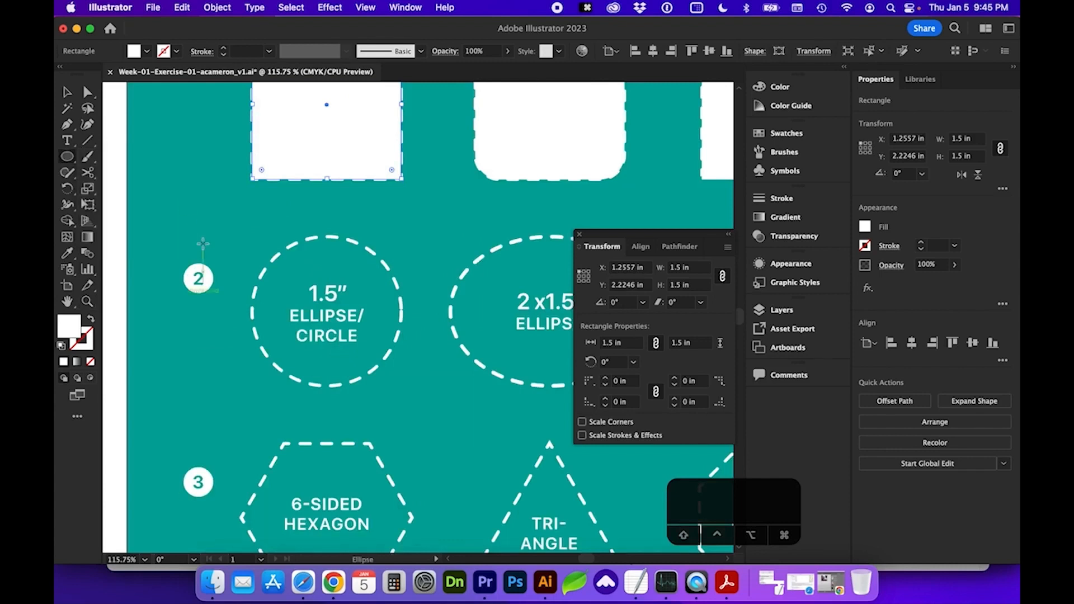
pyautogui.click(248, 243)
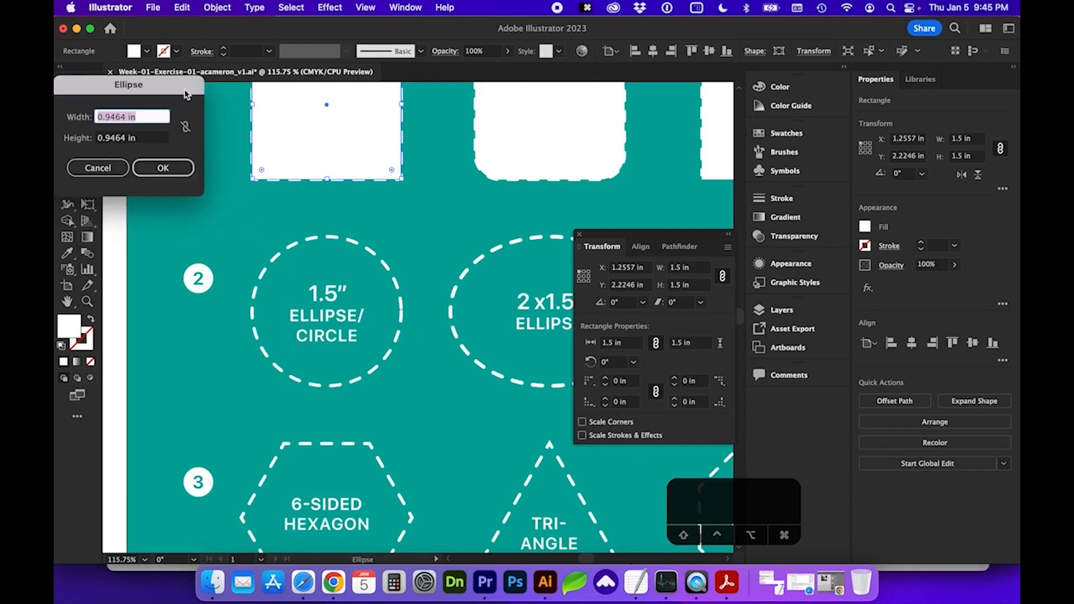
pyautogui.write('1.5')
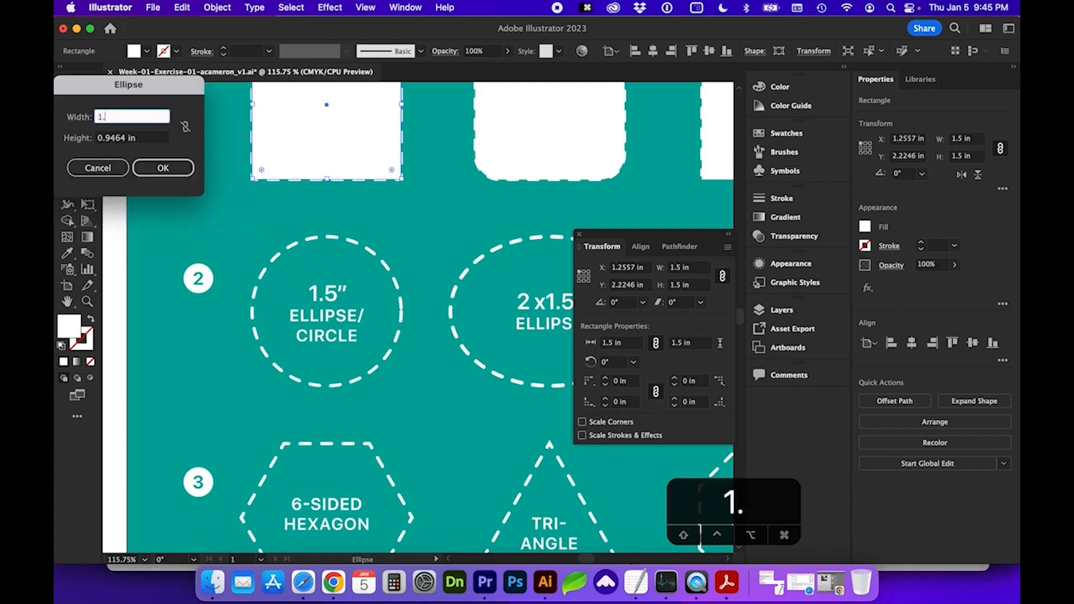
pyautogui.press('Tab')
pyautogui.write('1.5')
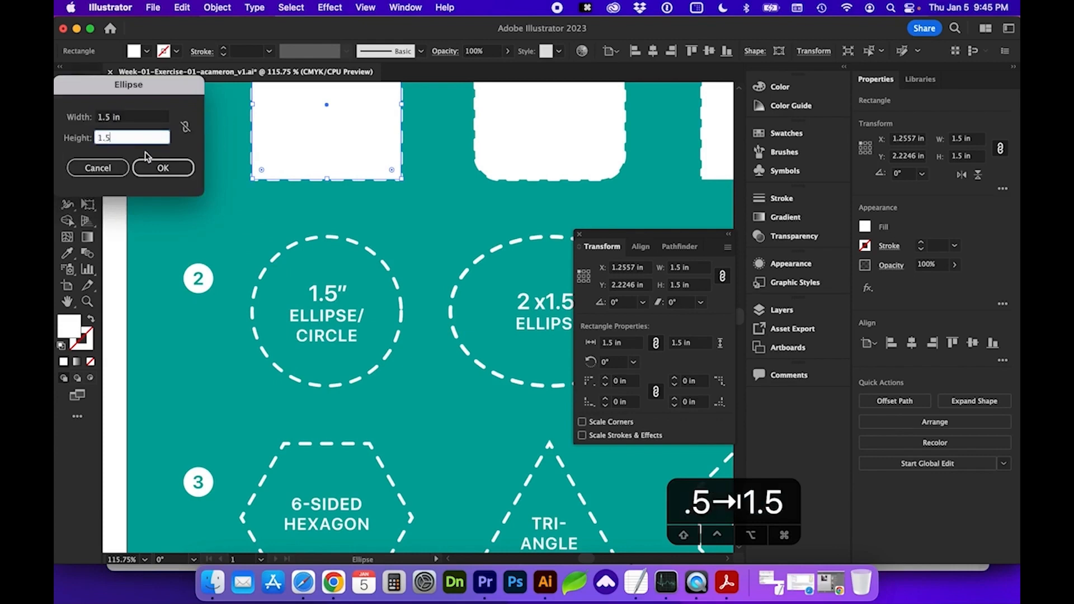
pyautogui.click(155, 167)
# Move the new circle exactly over the 1.5″ ellipse/circle outline and deselect it
pyautogui.click(67, 93)
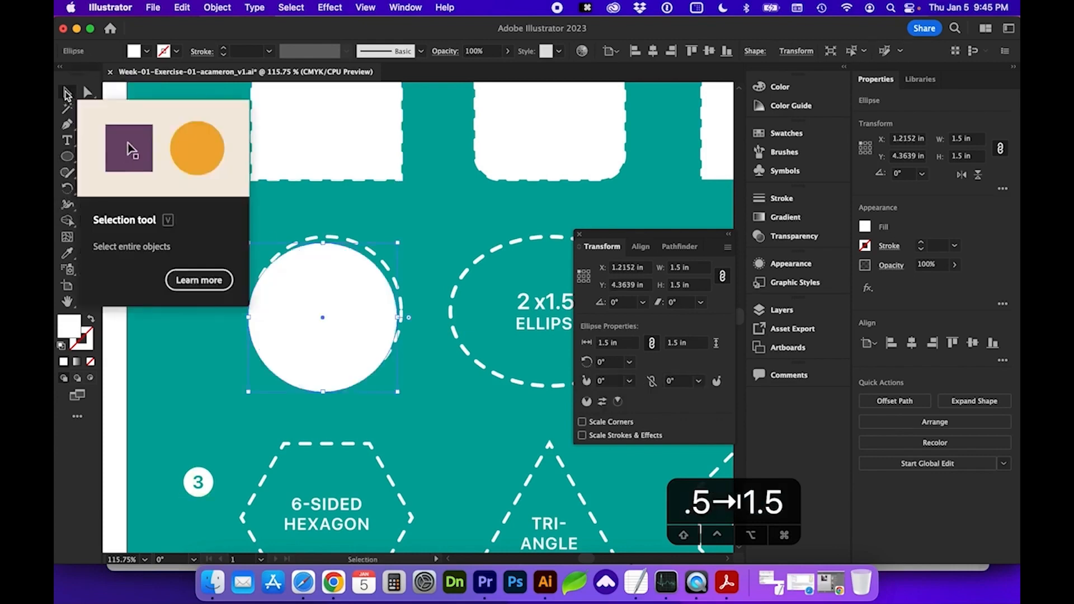
pyautogui.moveTo(316, 292)
pyautogui.mouseDown()
pyautogui.moveTo(321, 283)
pyautogui.moveTo(324, 295)
pyautogui.mouseUp()
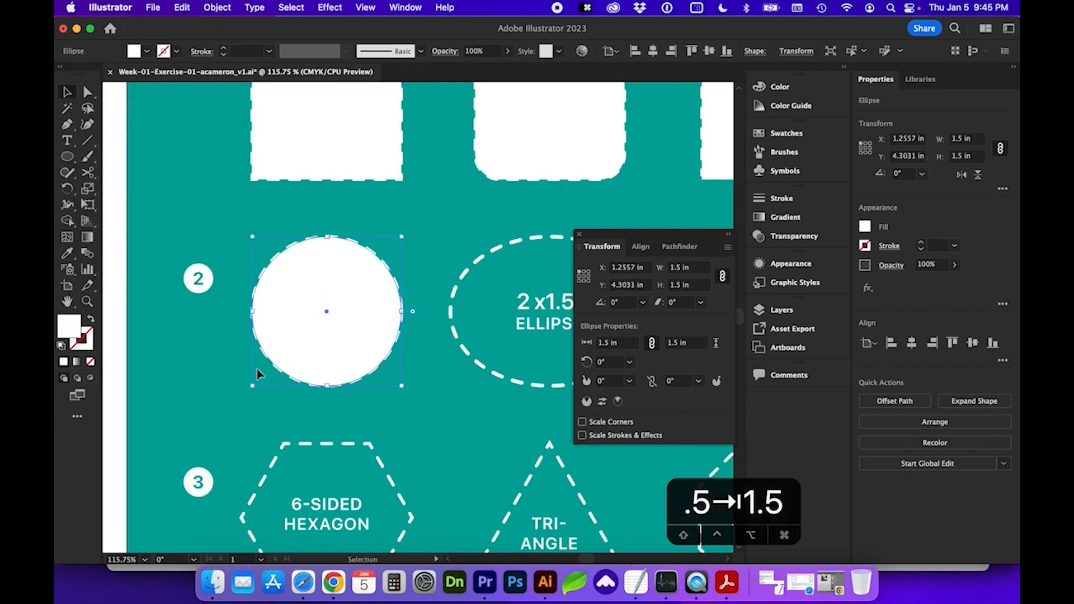
pyautogui.click(204, 385)
pyautogui.hscroll(5, 204, 385)
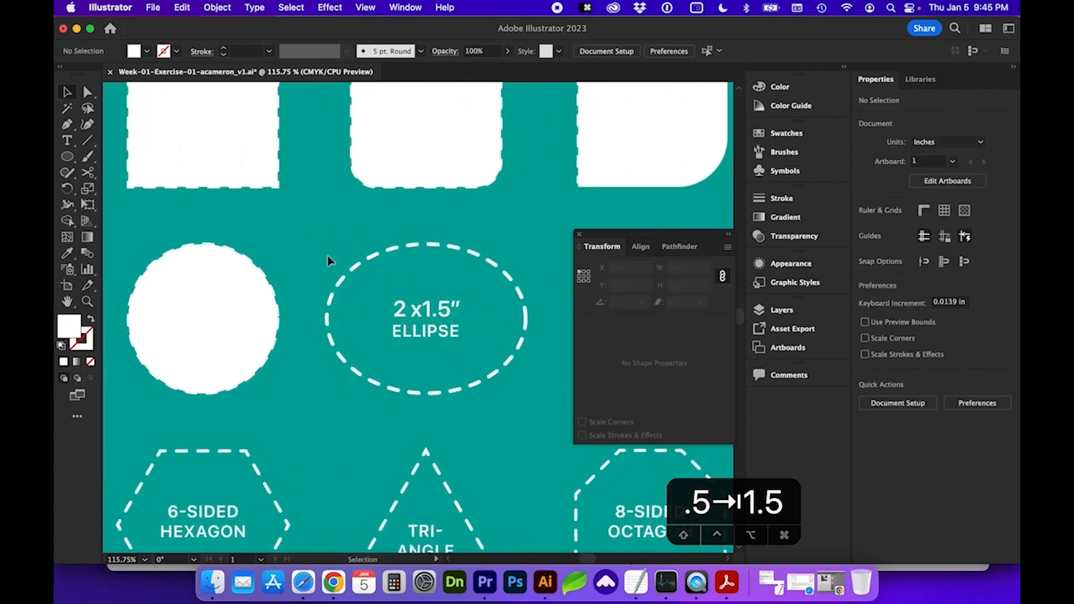
# Copy and paste the row 2 circle, and move the copy to the center of the 2 x 1.5″ ellipse outline
pyautogui.click(200, 308)
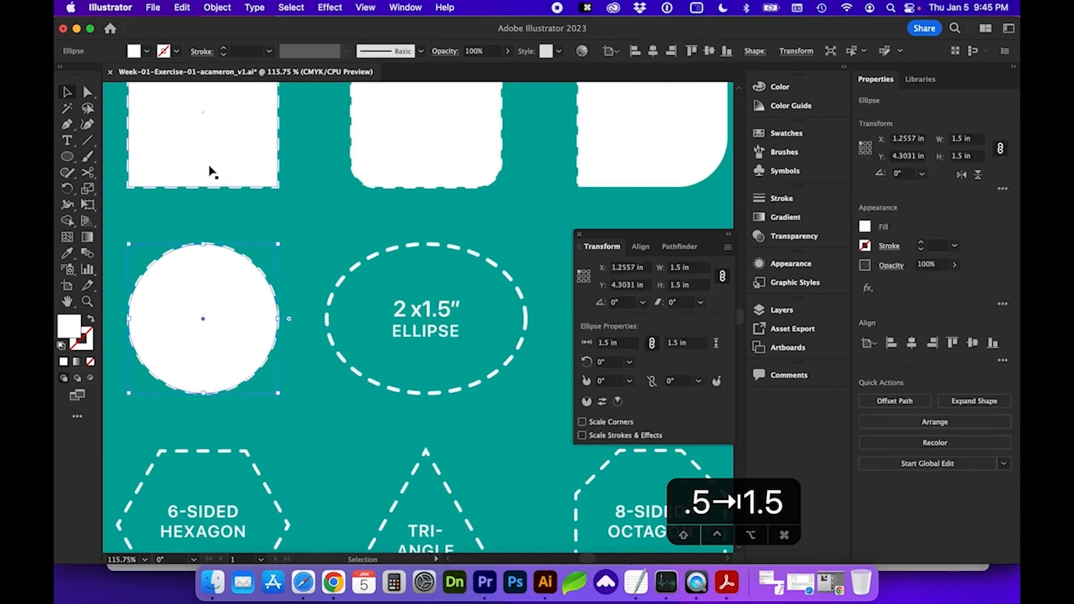
pyautogui.click(182, 7)
pyautogui.click(188, 84)
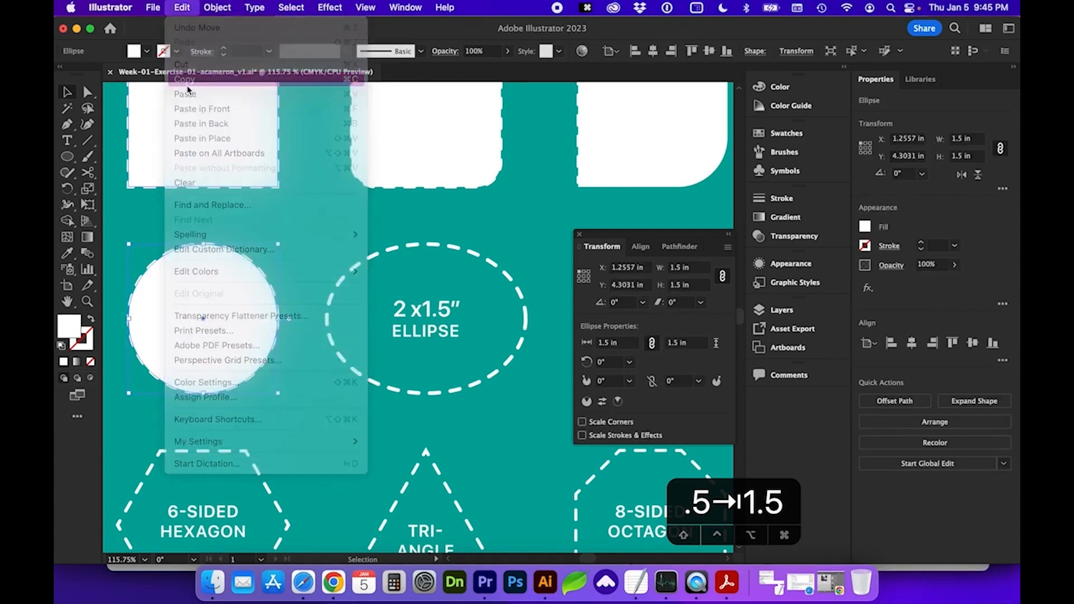
pyautogui.click(182, 7)
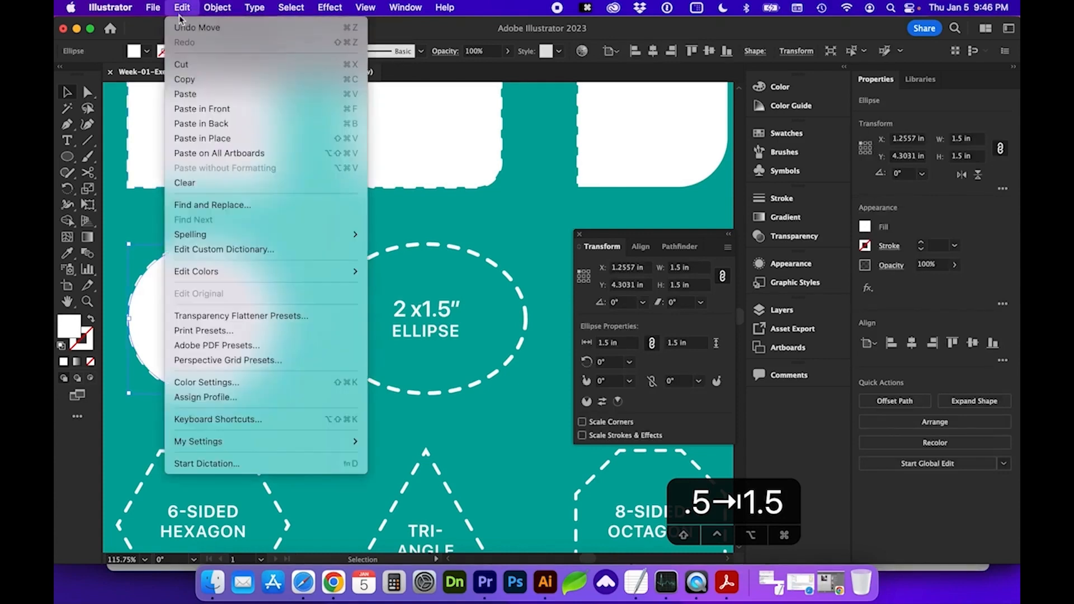
pyautogui.click(201, 93)
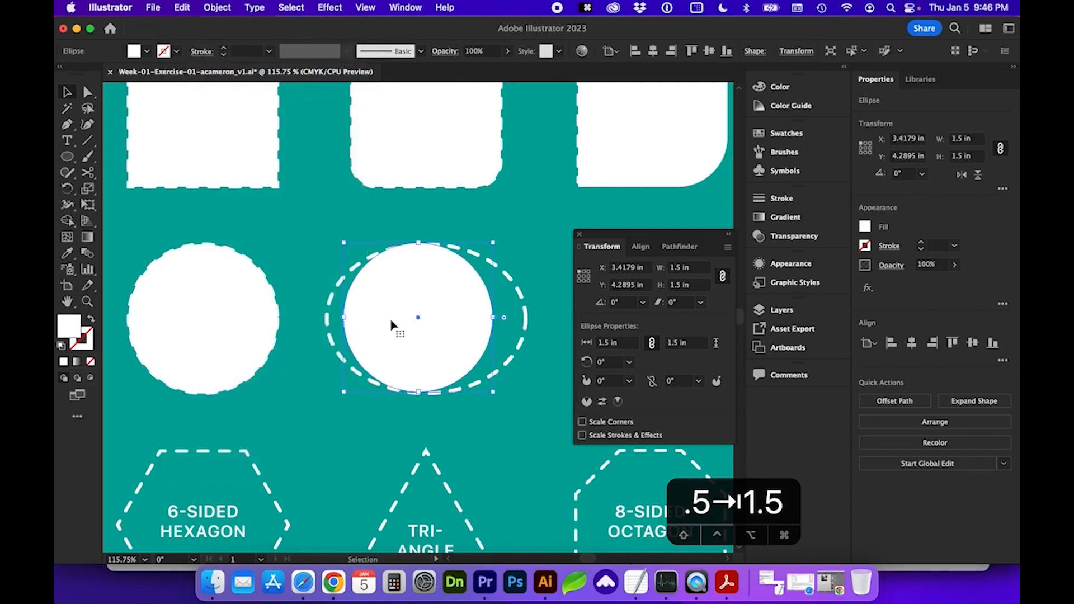
pyautogui.moveTo(392, 324); pyautogui.dragTo(414, 329)
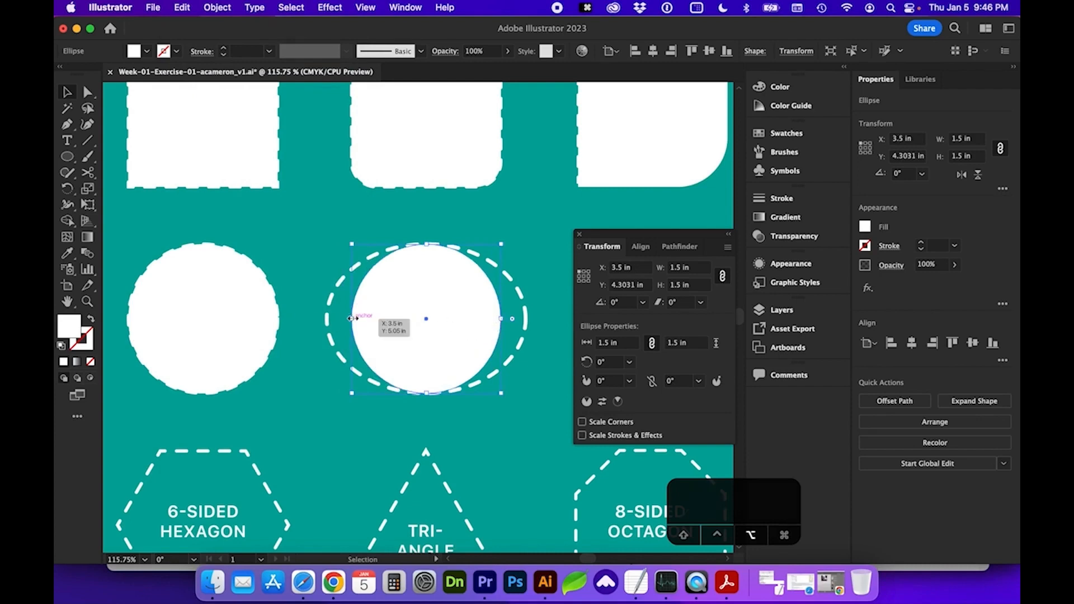
# Try stretching the copied circle to the ellipse outline one side at a time, and undo both resizes
pyautogui.moveTo(352, 317)
pyautogui.mouseDown()
pyautogui.moveTo(323, 315)
pyautogui.moveTo(352, 319)
pyautogui.mouseUp()
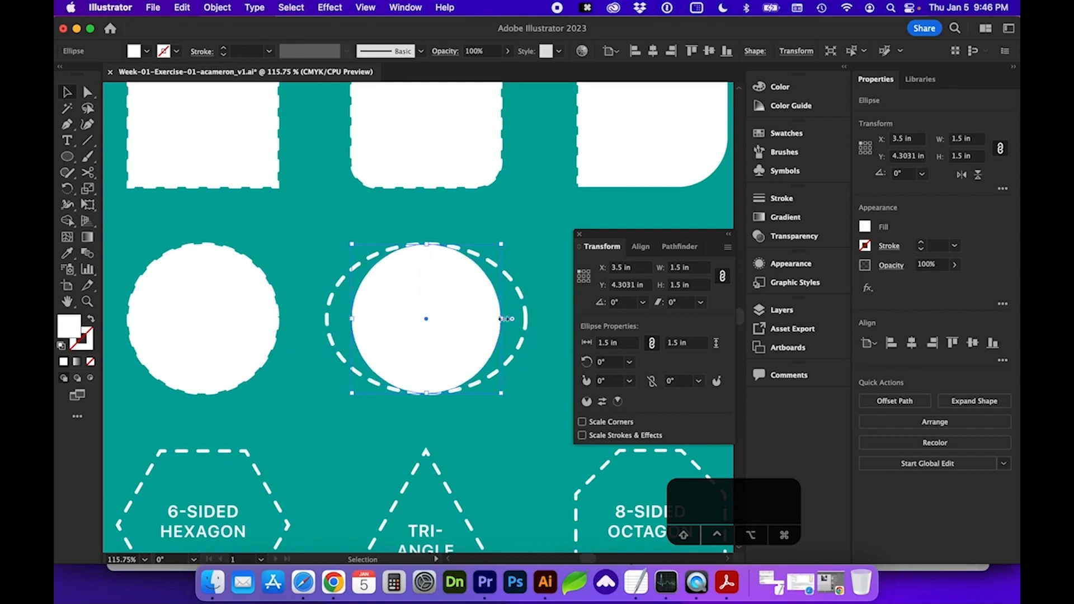
pyautogui.moveTo(502, 318); pyautogui.dragTo(526, 319)
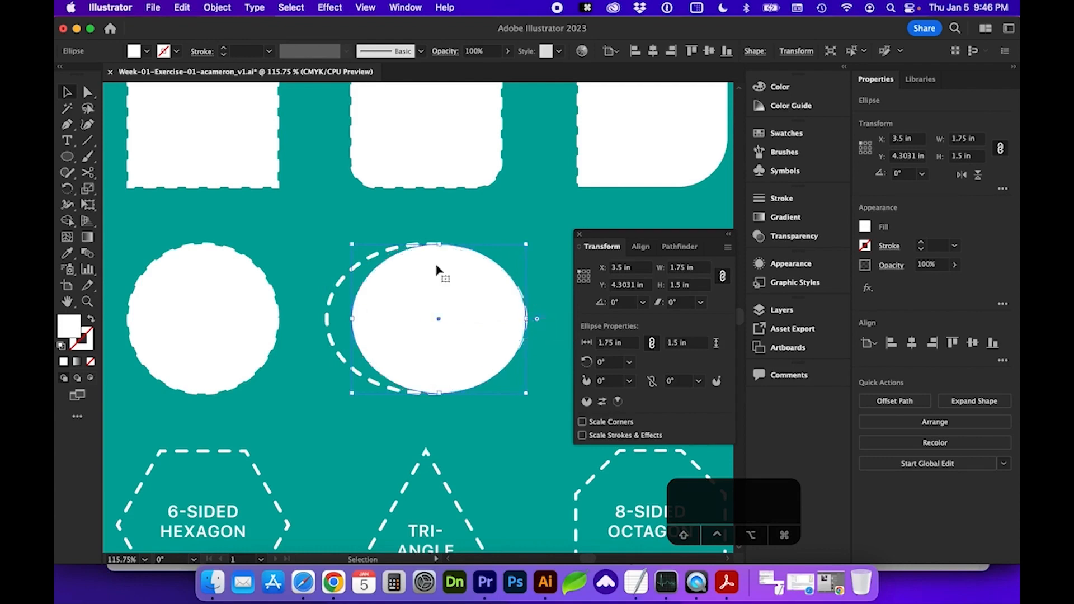
pyautogui.moveTo(352, 319); pyautogui.dragTo(327, 319)
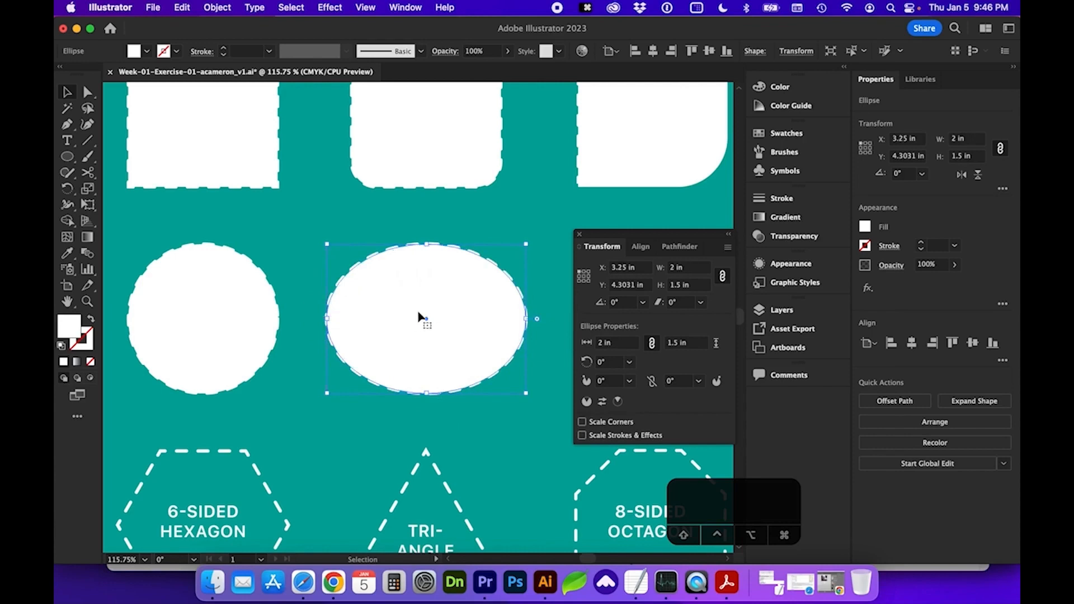
pyautogui.press('super+z')
pyautogui.press('super+z')
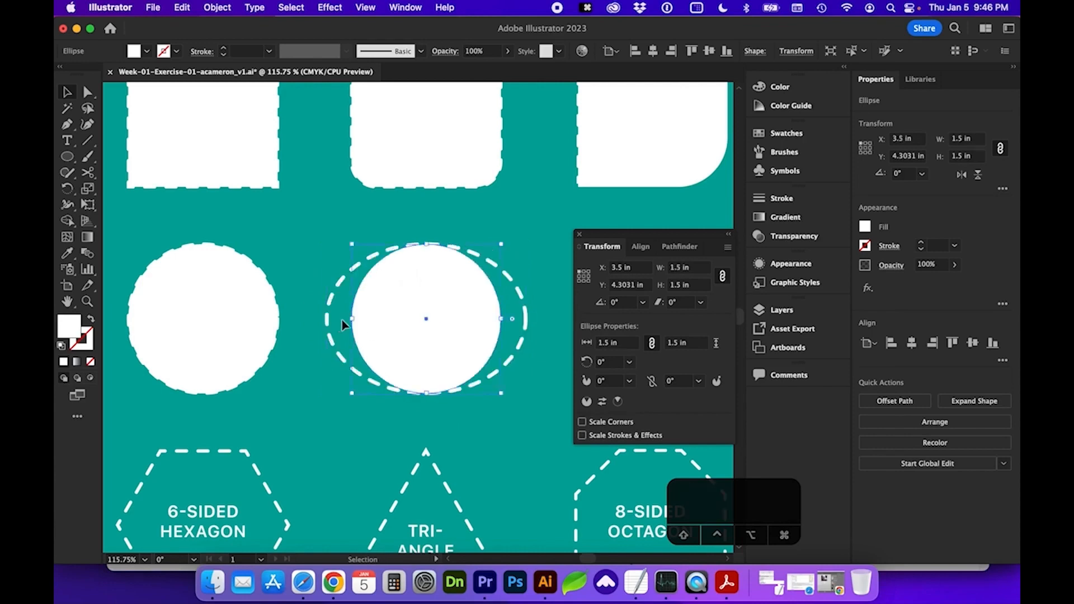
# Widen the copied circle symmetrically from its center into a 2 in wide ellipse and turn off constrained width and height proportions
pyautogui.moveTo(352, 320); pyautogui.dragTo(327, 320)
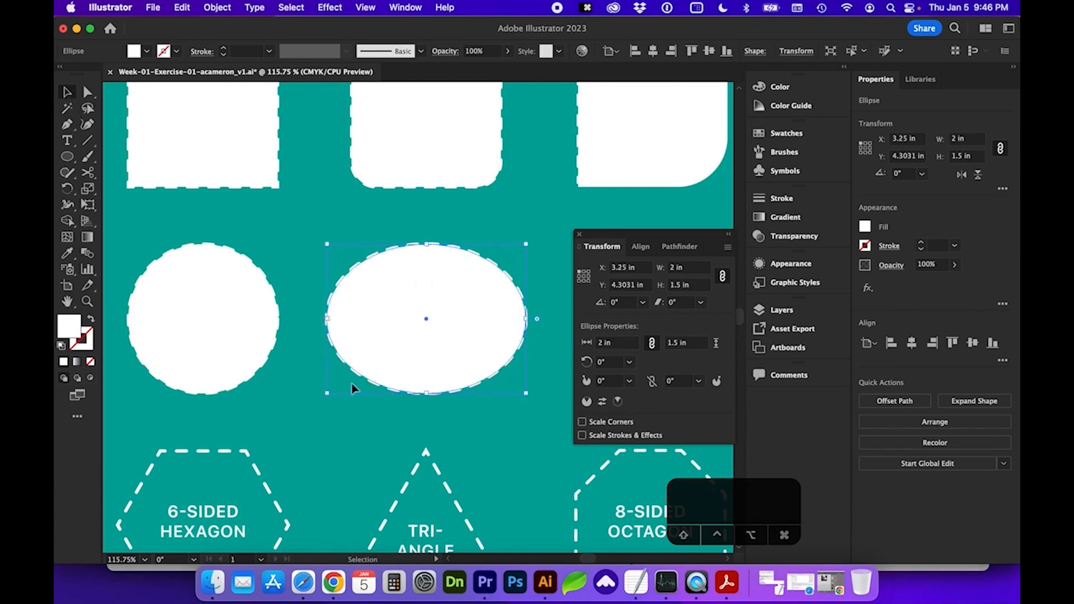
pyautogui.click(673, 267)
pyautogui.click(720, 274)
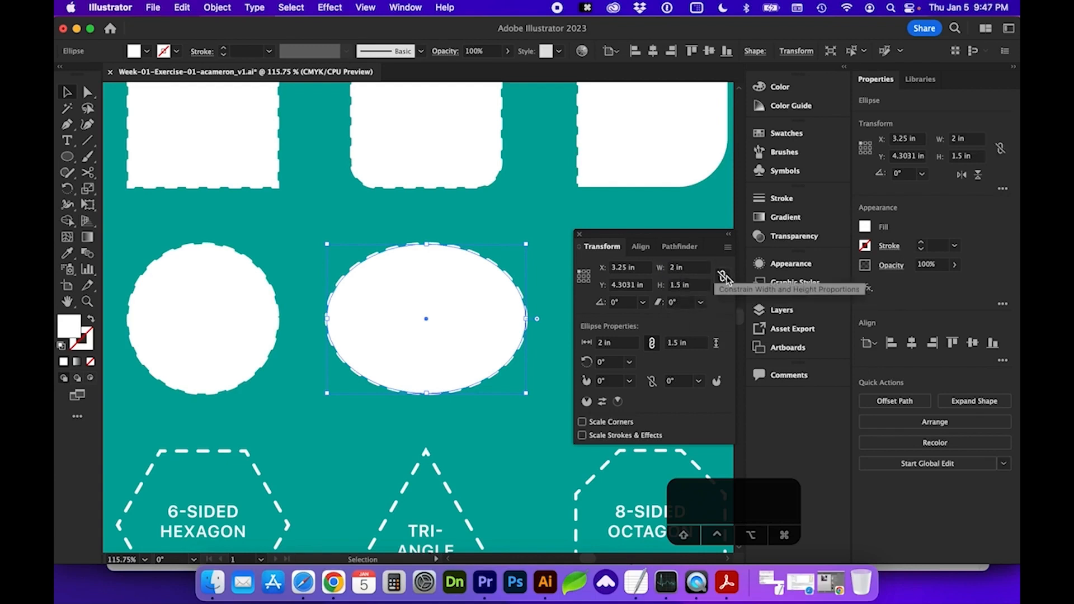
pyautogui.click(674, 272)
pyautogui.click(438, 422)
# Draw a six-sided polygon about 1.67 in wide with the Polygon tool from the center of row 3's hexagon outline
pyautogui.scroll(-6, 438, 422)
pyautogui.hscroll(-3, 438, 423)
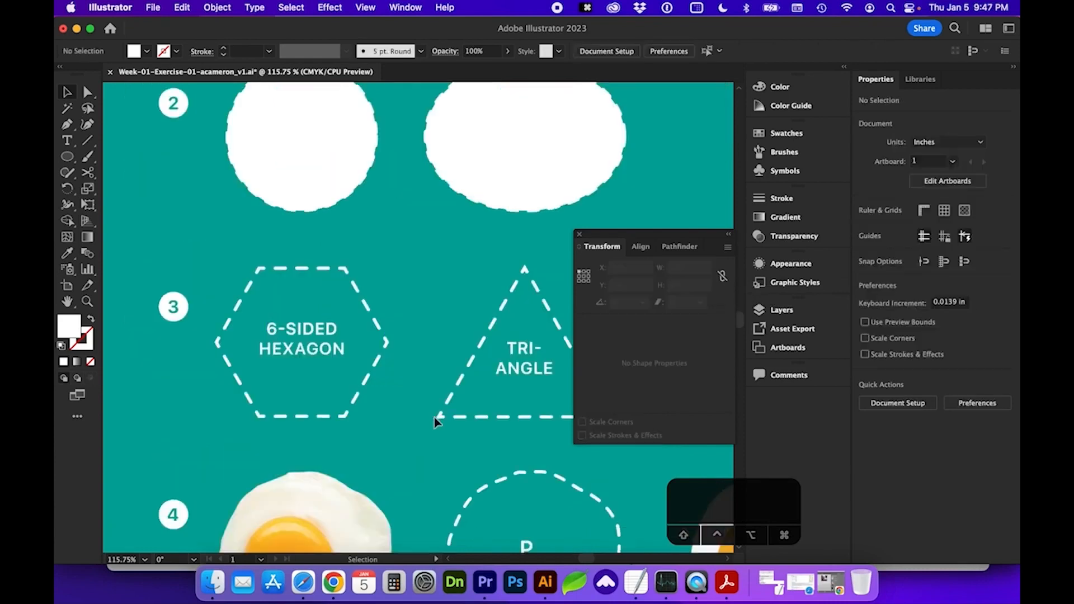
pyautogui.hscroll(-2, 437, 422)
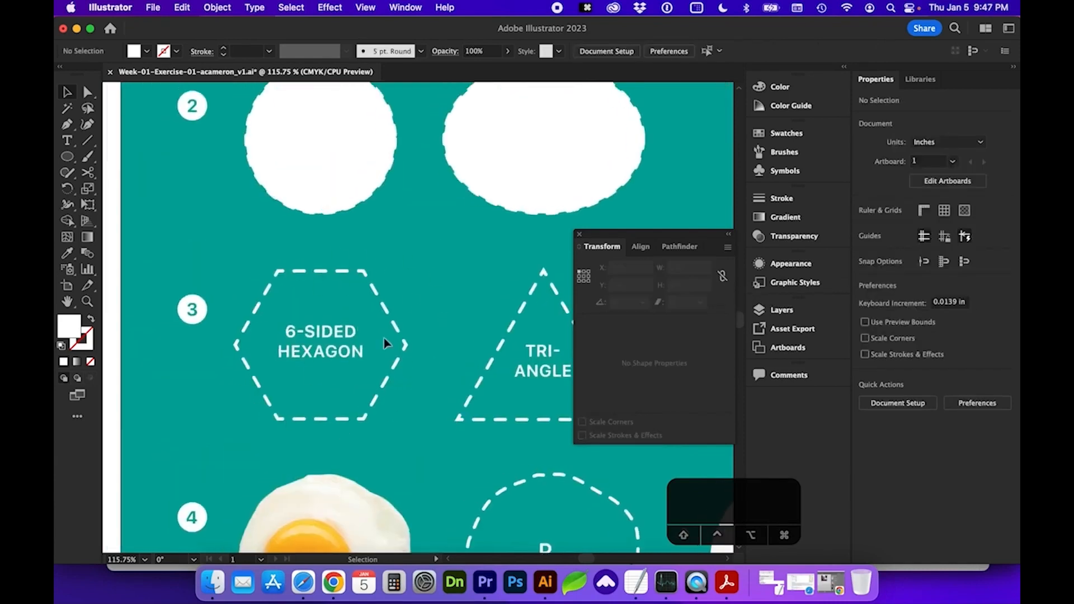
pyautogui.click(67, 160)
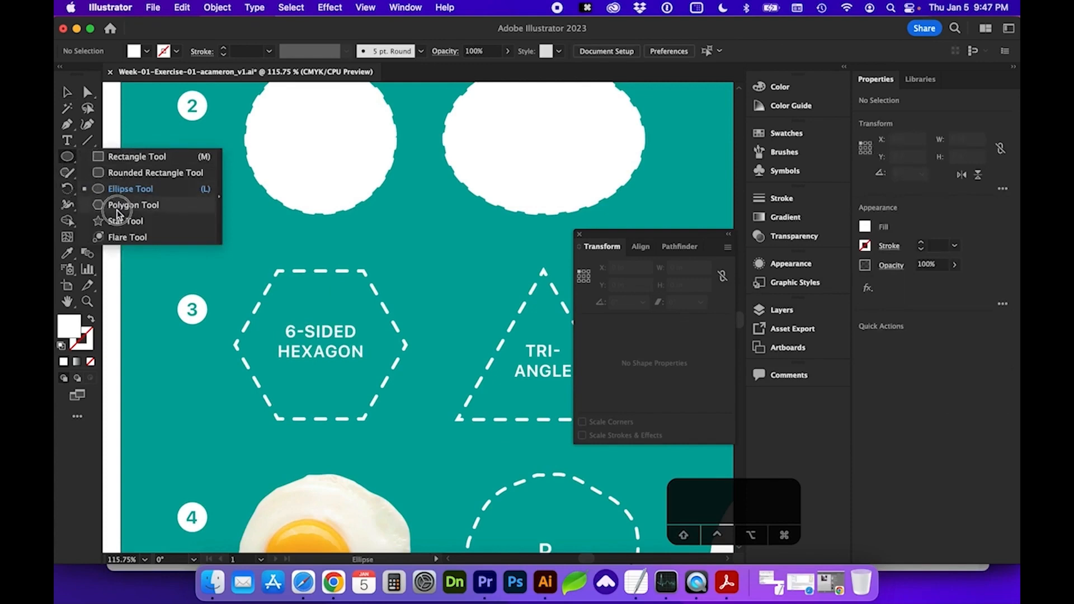
pyautogui.click(134, 207)
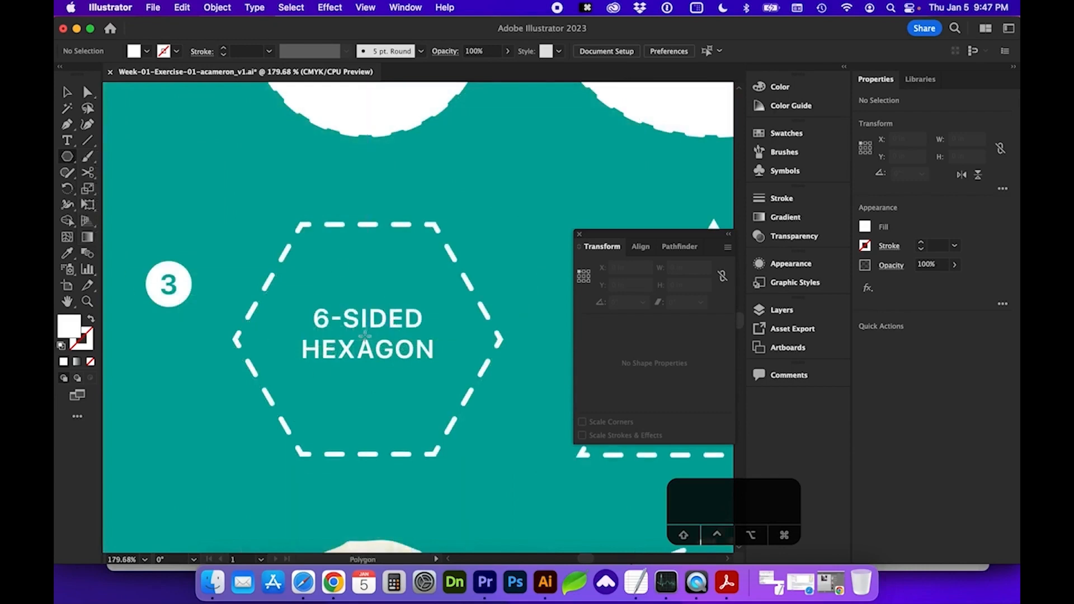
pyautogui.moveTo(364, 334); pyautogui.dragTo(466, 417)
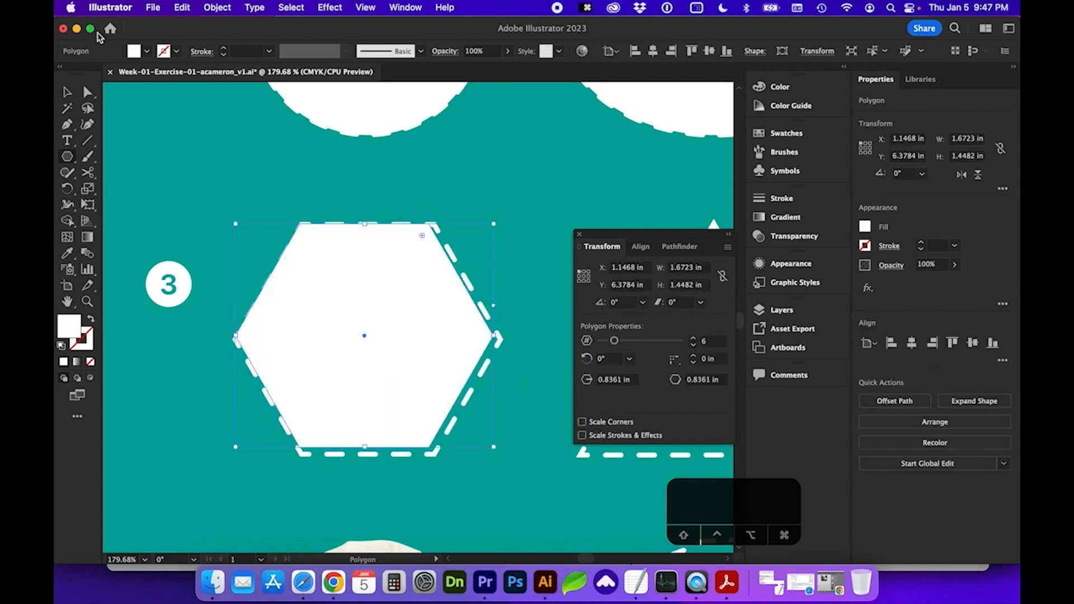
# Align the hexagon with its outline's upper-left edges and scale it proportionally to about 1.72 x 1.49 in to fill the outline
pyautogui.click(67, 93)
pyautogui.moveTo(311, 303)
pyautogui.mouseDown()
pyautogui.moveTo(465, 403)
pyautogui.moveTo(328, 313)
pyautogui.moveTo(309, 315)
pyautogui.mouseUp()
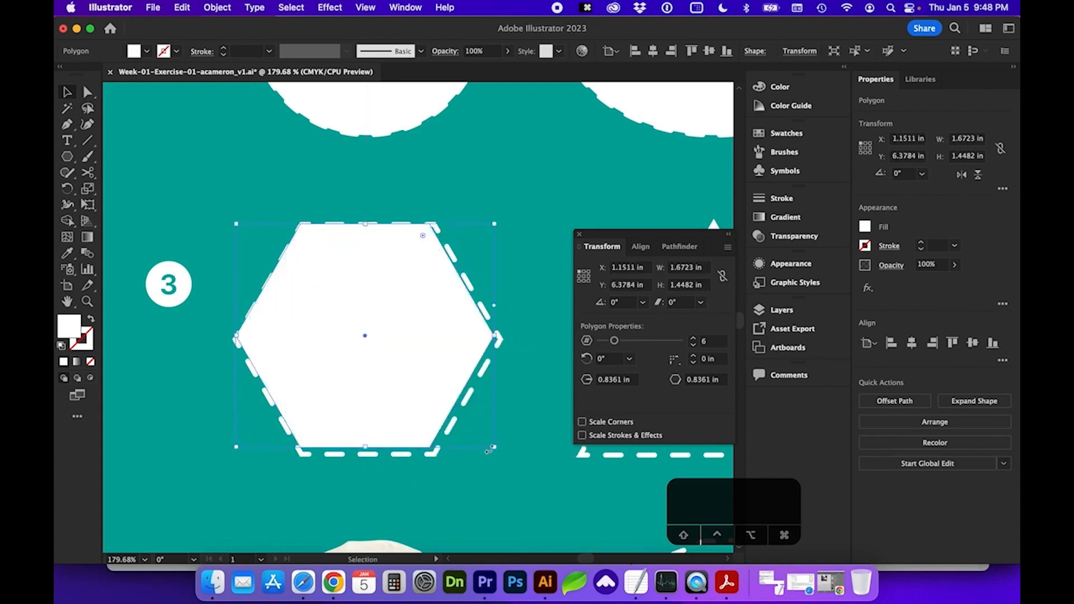
pyautogui.press('shift')
pyautogui.moveTo(494, 448); pyautogui.dragTo(499, 454)
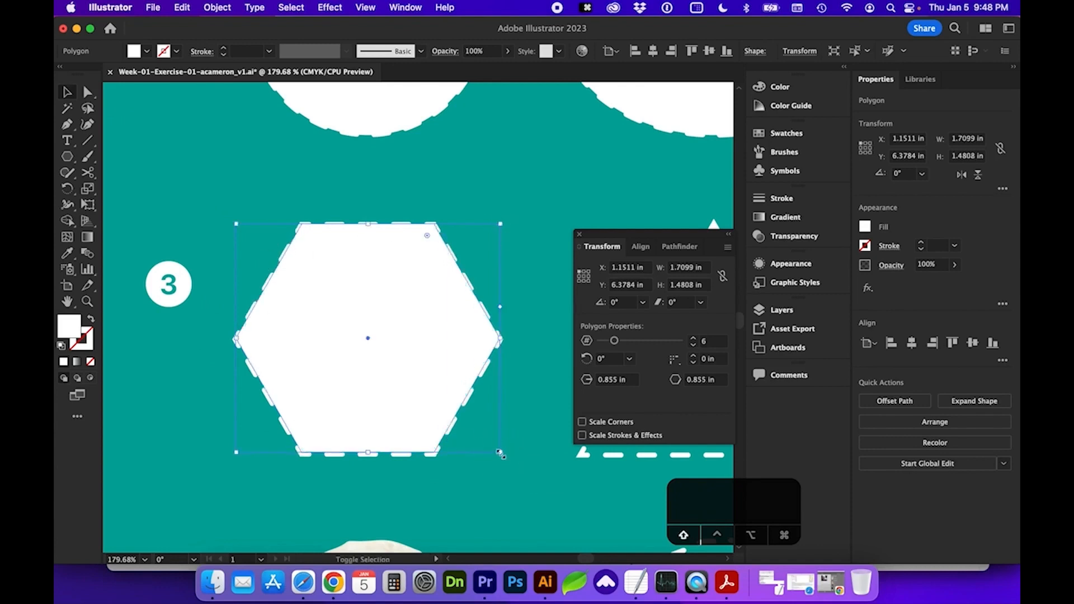
pyautogui.moveTo(499, 454)
pyautogui.mouseDown()
pyautogui.moveTo(479, 434)
pyautogui.moveTo(501, 453)
pyautogui.mouseUp()
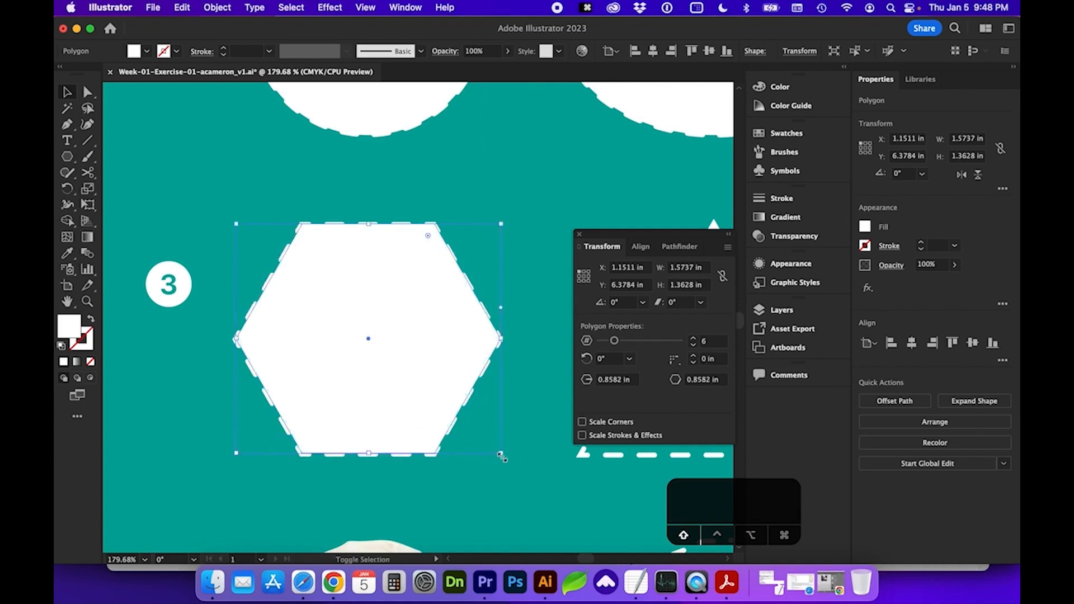
# Draw a polygon from the center of the triangle outline, reducing it to three sides while drawing, about 1.76 in wide
pyautogui.hscroll(5, 317, 469)
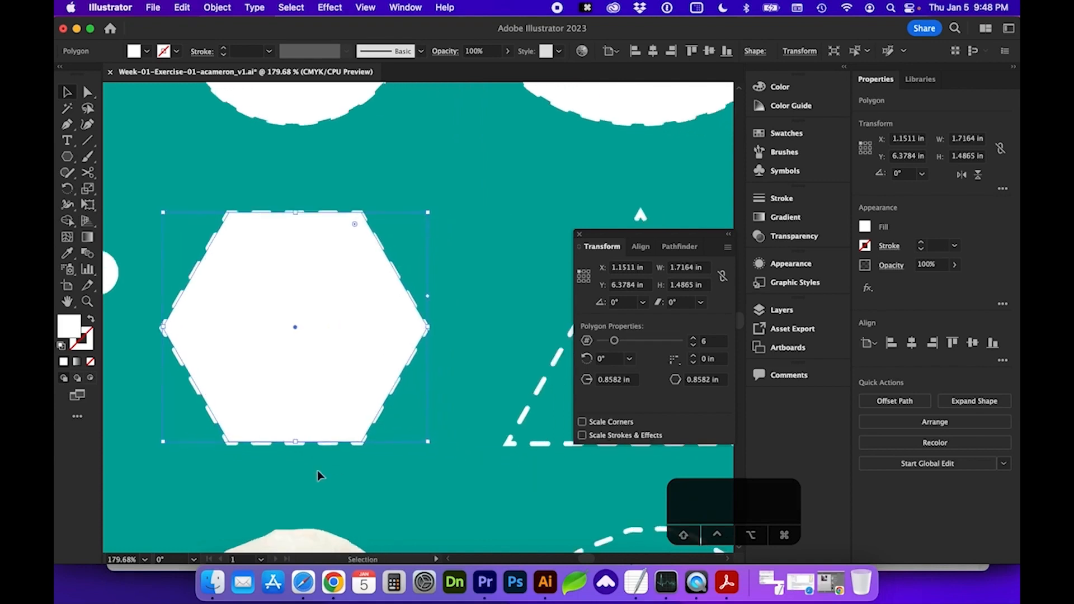
pyautogui.hscroll(15, 354, 391)
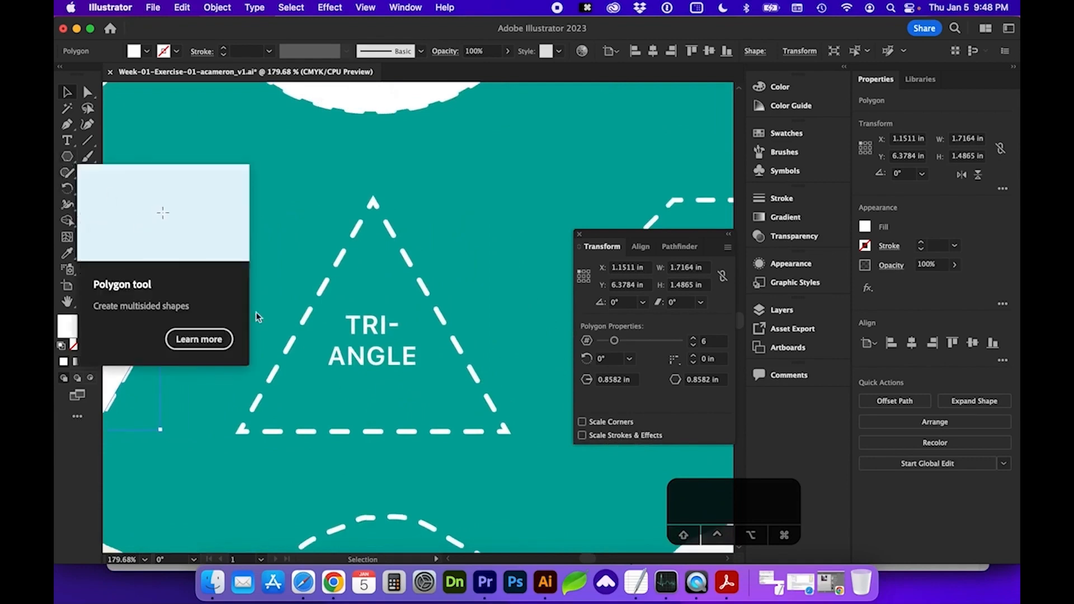
pyautogui.click(67, 157)
pyautogui.moveTo(374, 344); pyautogui.dragTo(507, 426)
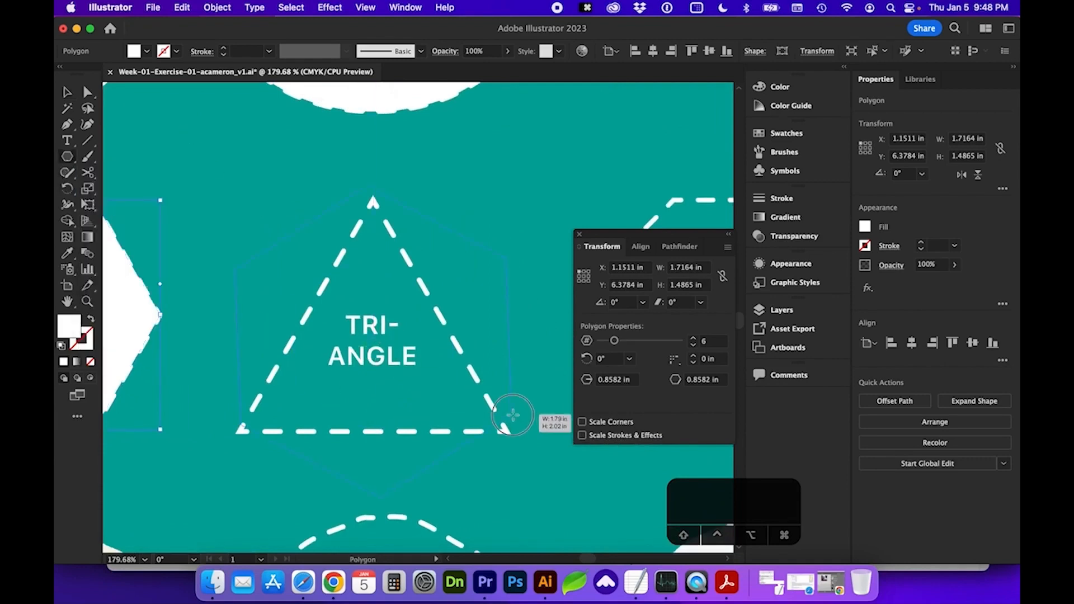
pyautogui.press('Down')
pyautogui.press('Down')
pyautogui.press('Up')
pyautogui.press('Up')
pyautogui.press('Down')
pyautogui.press('Down')
pyautogui.press('Down')
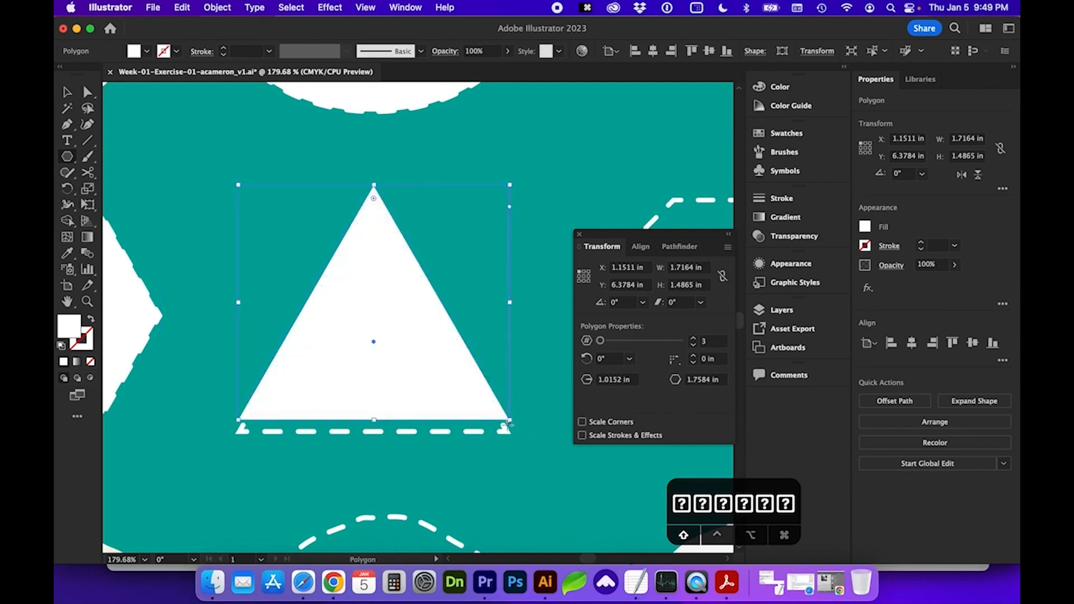
# Move the triangle down onto its dashed outline and delete it
pyautogui.press('v')
pyautogui.moveTo(370, 260); pyautogui.dragTo(370, 263)
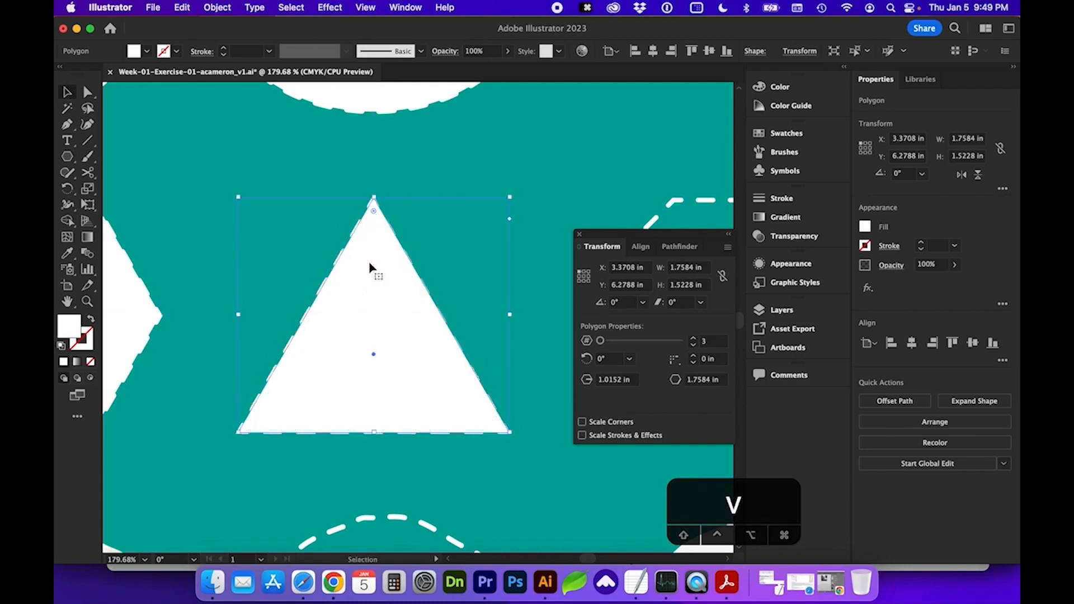
pyautogui.press('BackSpace')
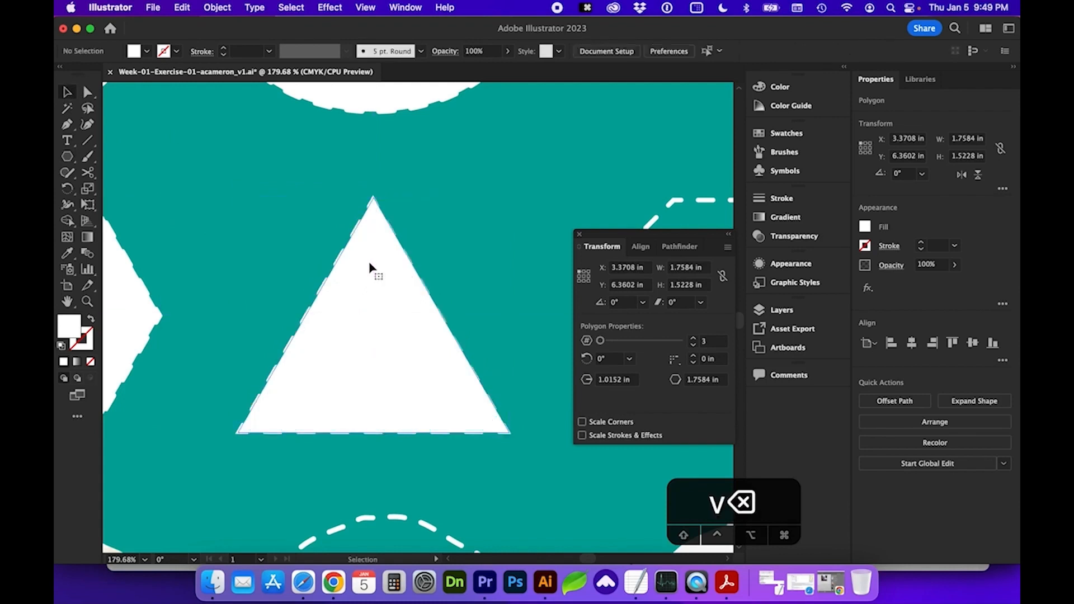
# Draw a new polygon in the triangle outline and reduce it to three sides with its side-count handle
pyautogui.click(67, 158)
pyautogui.moveTo(374, 339)
pyautogui.mouseDown()
pyautogui.moveTo(504, 408)
pyautogui.moveTo(491, 395)
pyautogui.mouseUp()
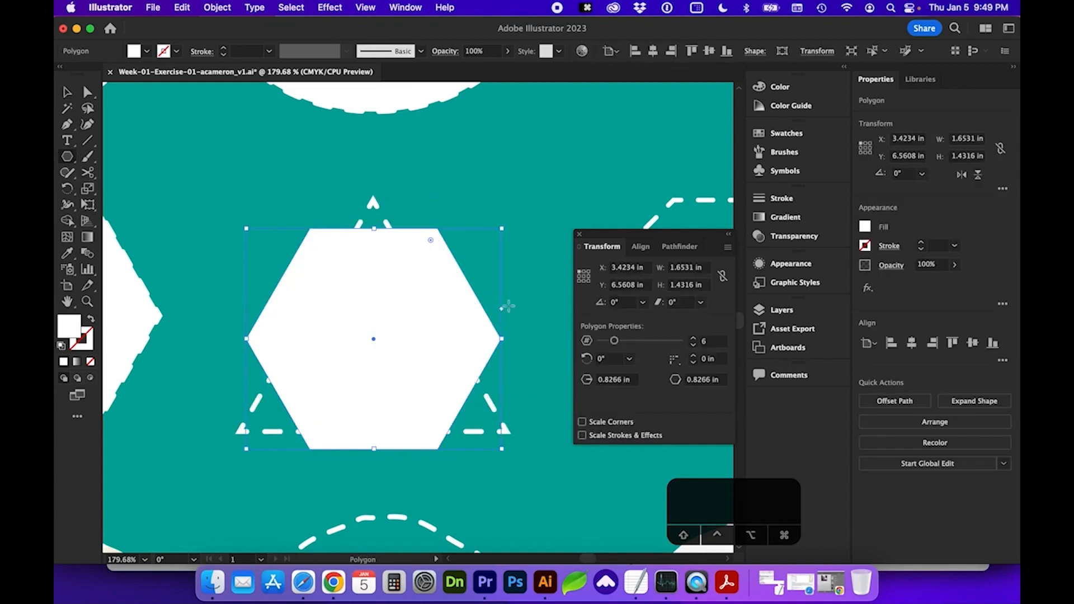
pyautogui.scroll(3, 501, 312)
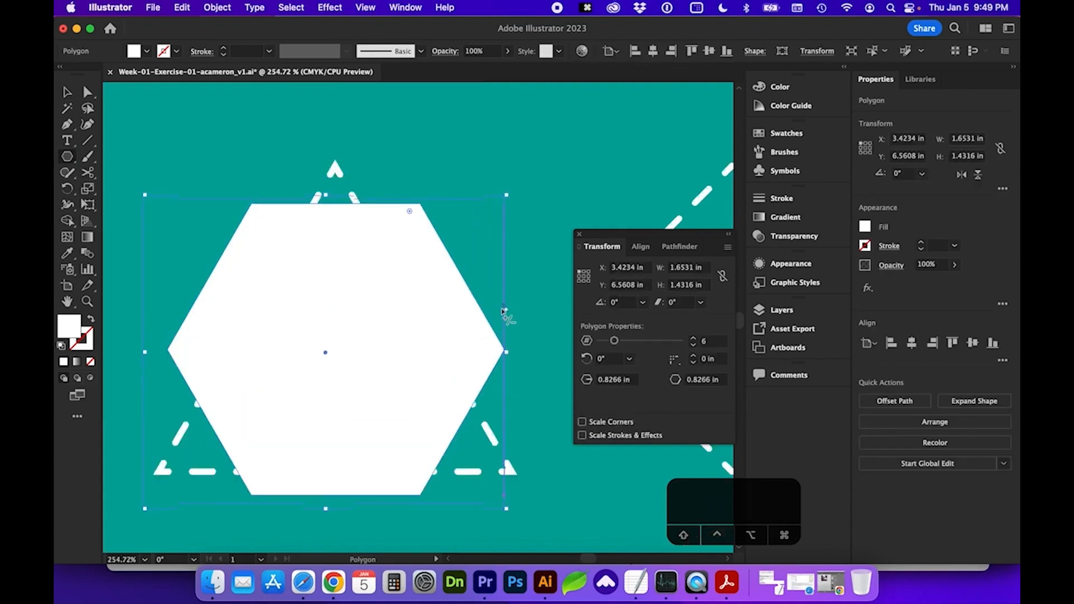
pyautogui.moveTo(507, 312); pyautogui.dragTo(512, 242)
pyautogui.moveTo(448, 270); pyautogui.dragTo(445, 246)
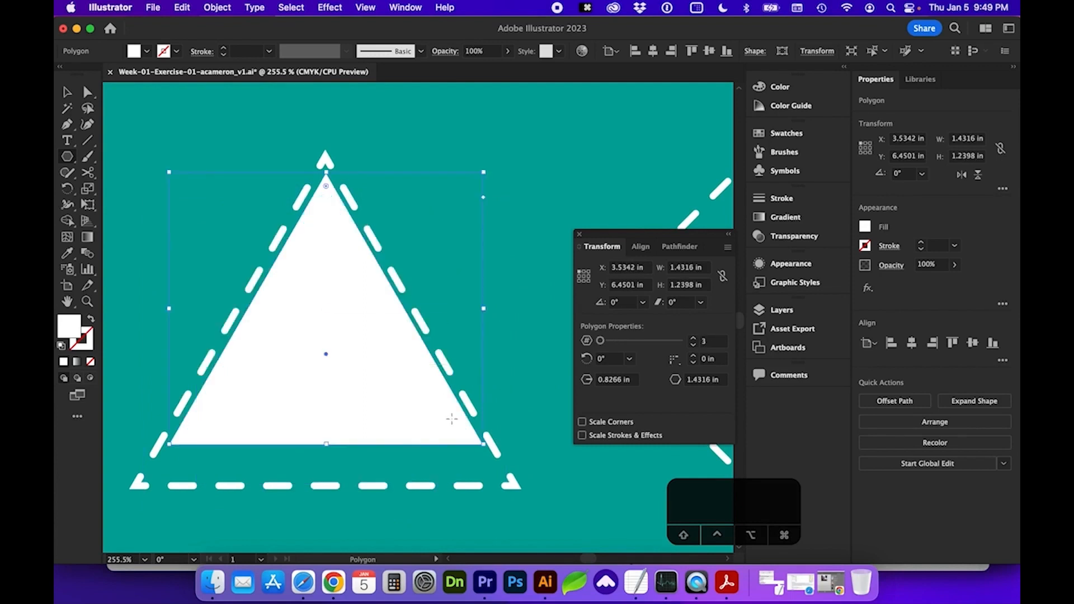
# Scale the new triangle proportionally to about 1.75 x 1.52 in and move it exactly over its dashed outline
pyautogui.press('super+minus')
pyautogui.press('super+minus')
pyautogui.click(69, 96)
pyautogui.moveTo(444, 353); pyautogui.dragTo(446, 350)
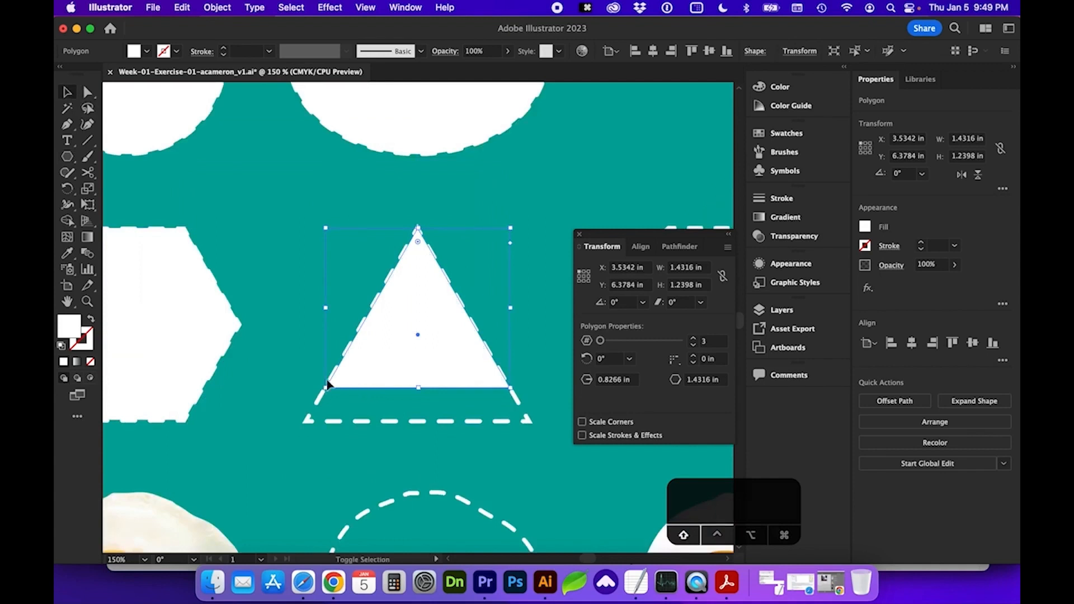
pyautogui.moveTo(326, 387); pyautogui.dragTo(281, 444)
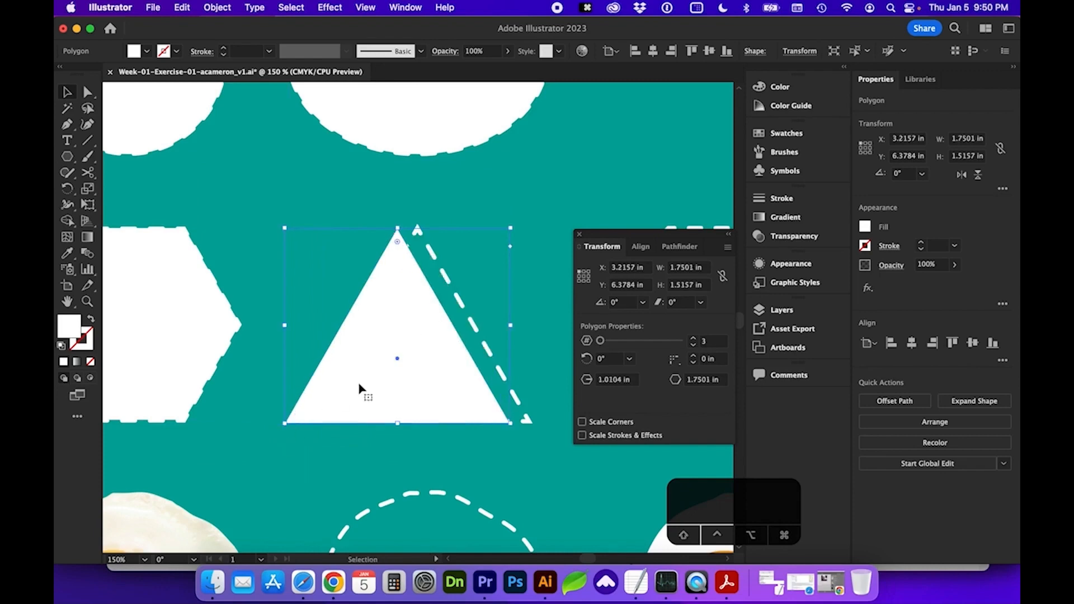
pyautogui.moveTo(359, 364); pyautogui.dragTo(382, 366)
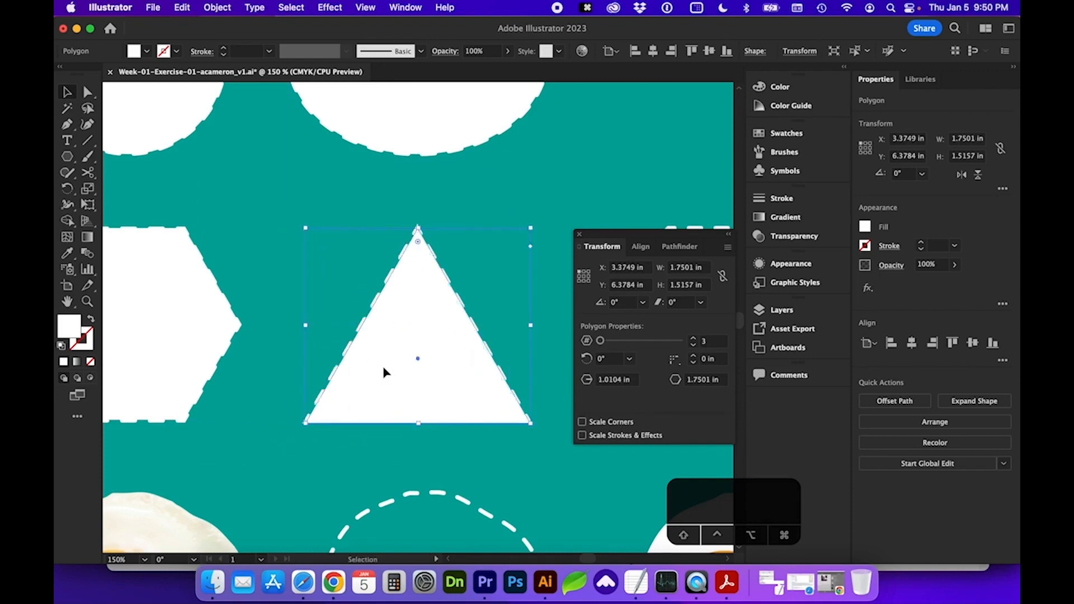
# Draw an eight-sided polygon about 1.5 in wide with the Polygon tool over row 3's octagon outline
pyautogui.hscroll(5, 374, 419)
pyautogui.hscroll(1, 374, 421)
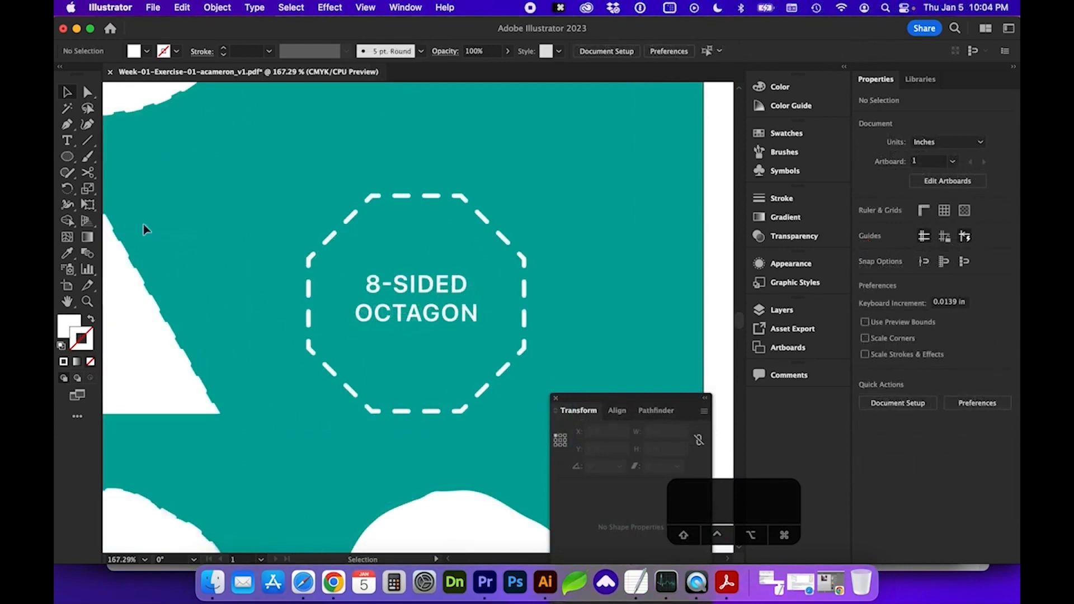
pyautogui.moveTo(68, 160); pyautogui.dragTo(130, 206)
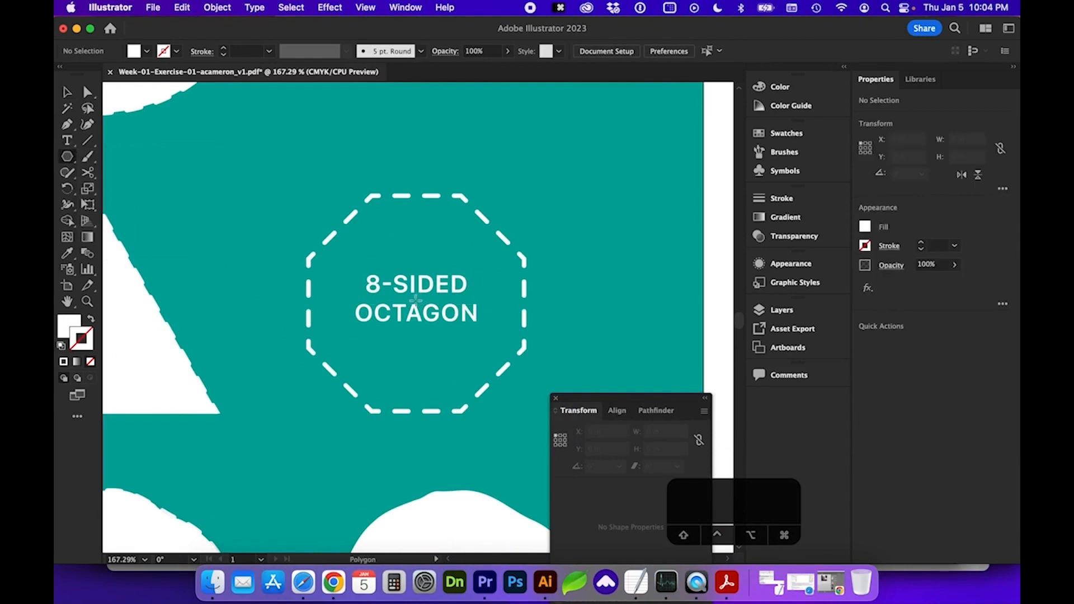
pyautogui.moveTo(416, 300); pyautogui.dragTo(489, 394)
pyautogui.hotkey('alt', 'shift', 'Down')
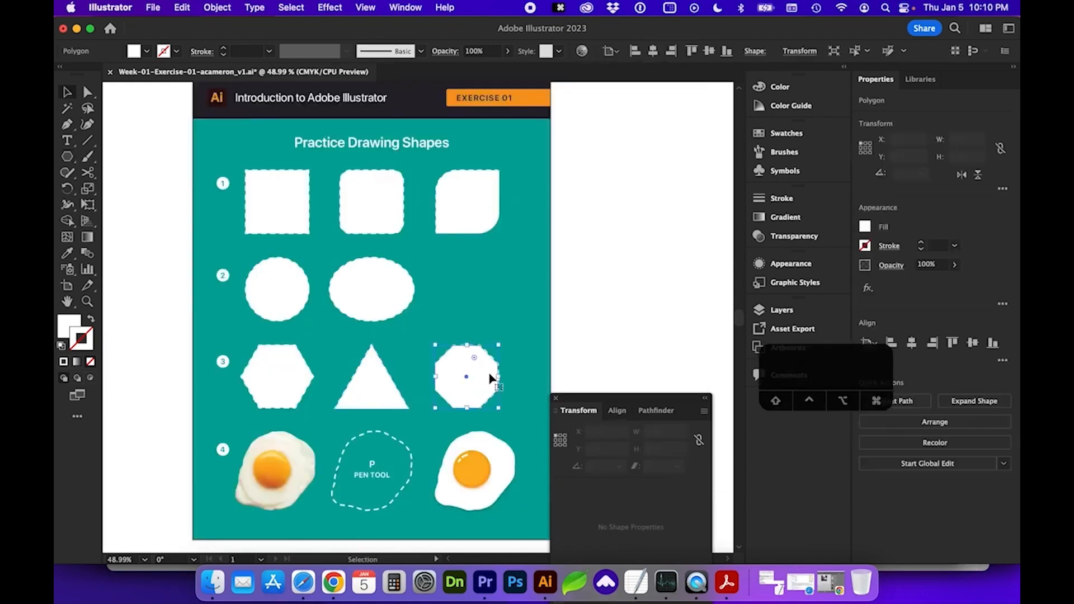
# Save the exercise file, continuing despite its modification outside the program
pyautogui.click(153, 8)
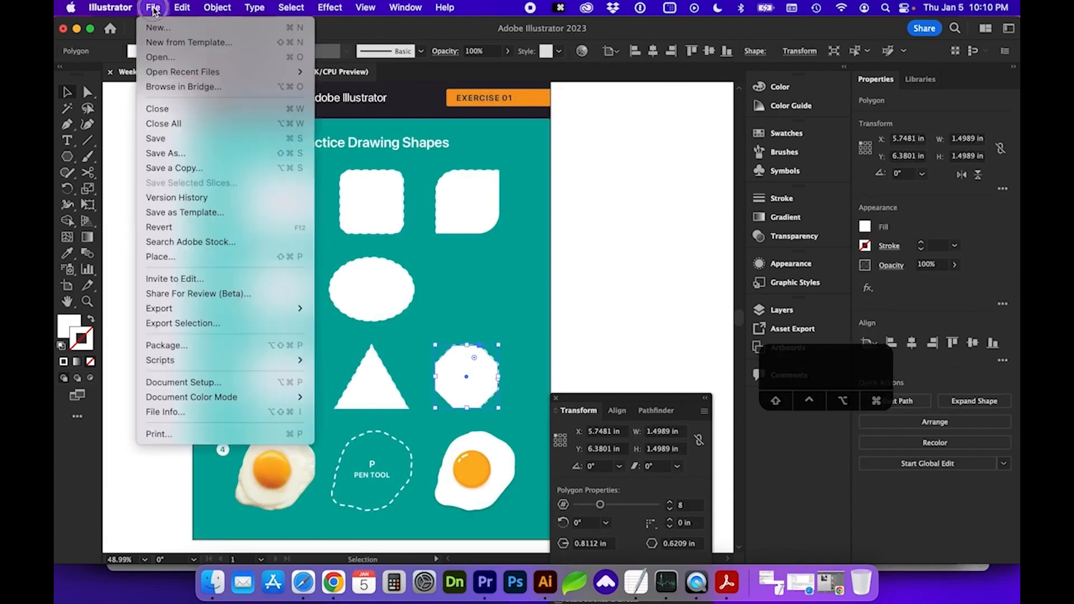
pyautogui.click(293, 139)
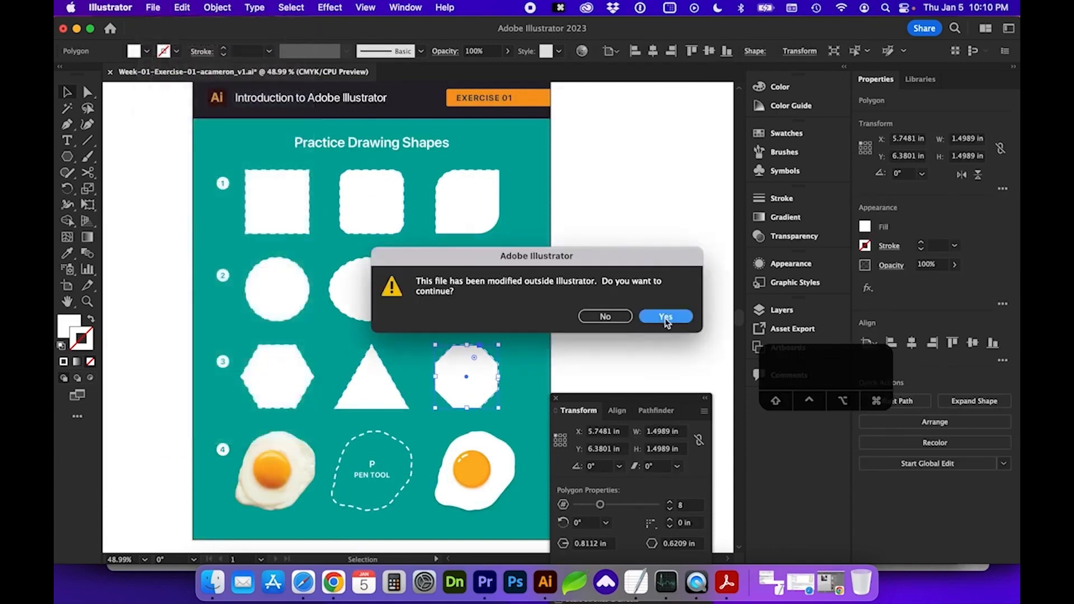
pyautogui.click(666, 317)
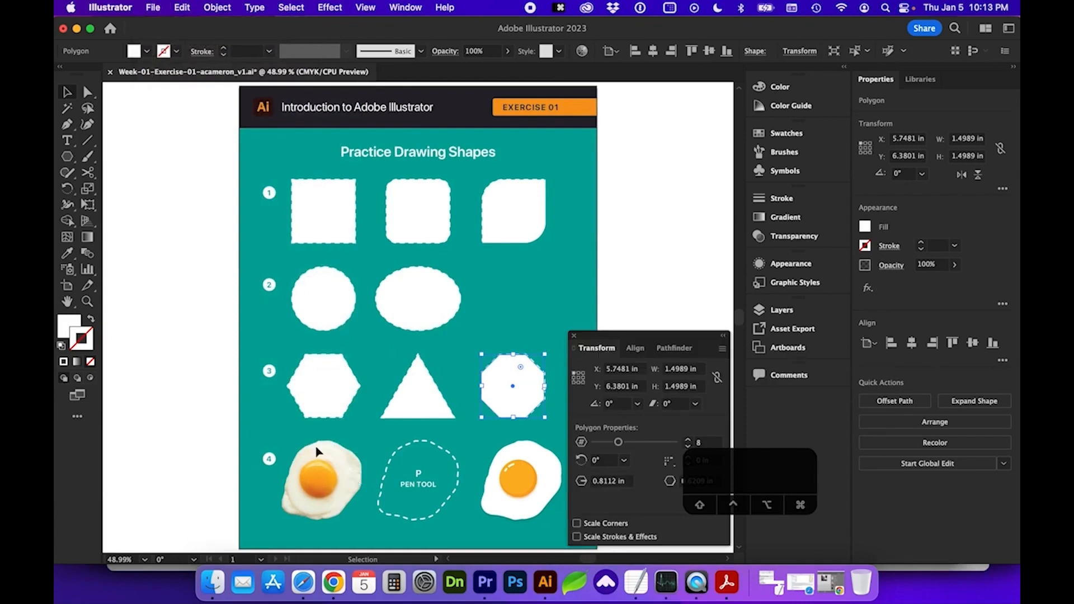
# Start a Pen tool path on the left edge of row 4's egg photo, adding a curved point and removing its outgoing handle
pyautogui.scroll(-2, 316, 448)
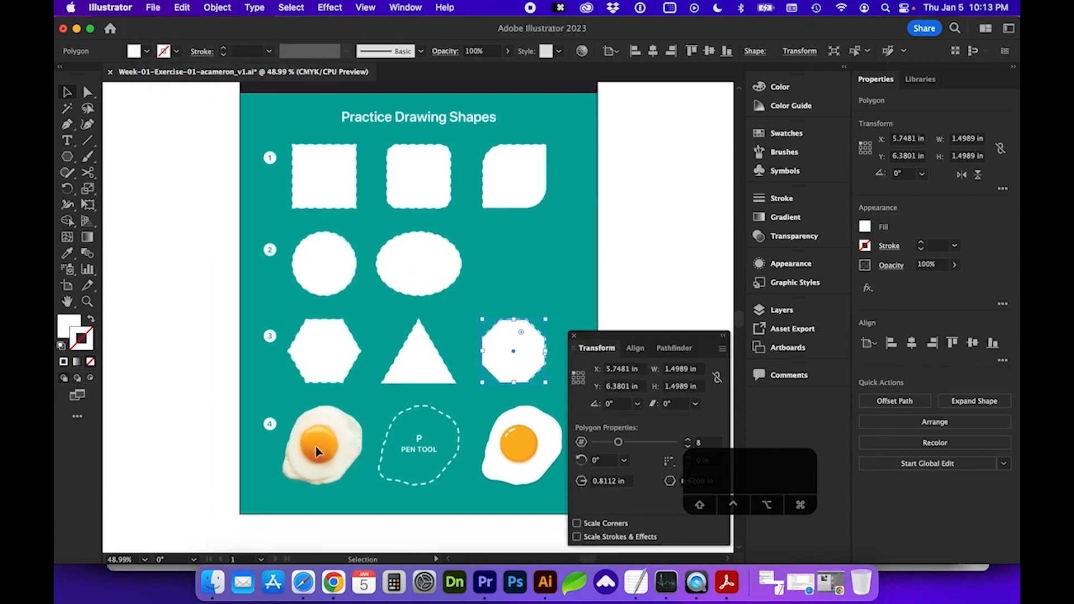
pyautogui.click(88, 302)
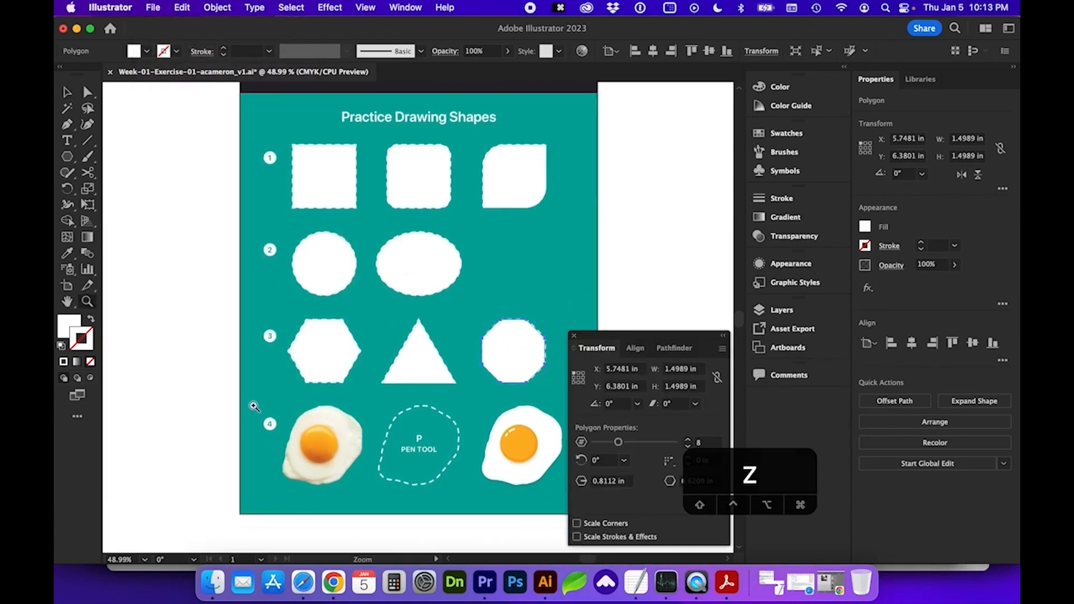
pyautogui.moveTo(252, 393); pyautogui.dragTo(377, 501)
pyautogui.press('space')
pyautogui.moveTo(470, 434); pyautogui.dragTo(384, 437)
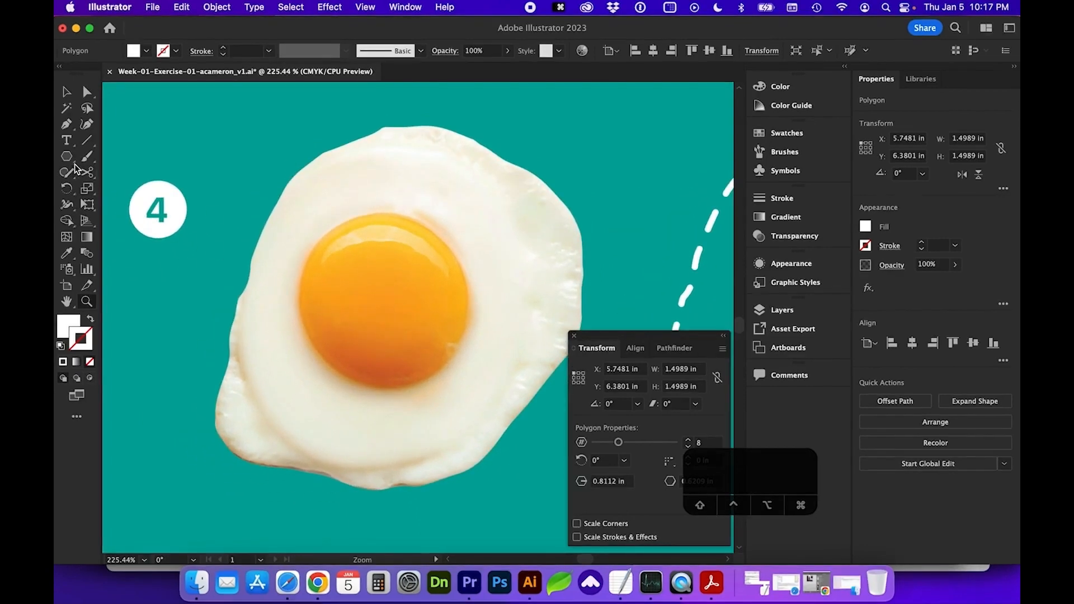
pyautogui.click(67, 128)
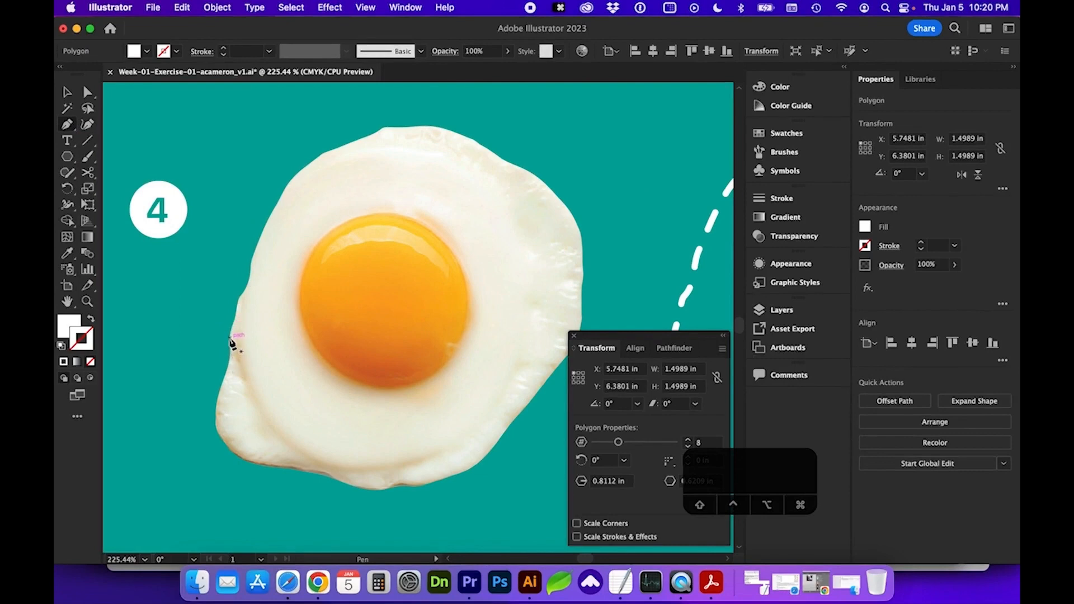
pyautogui.click(230, 338)
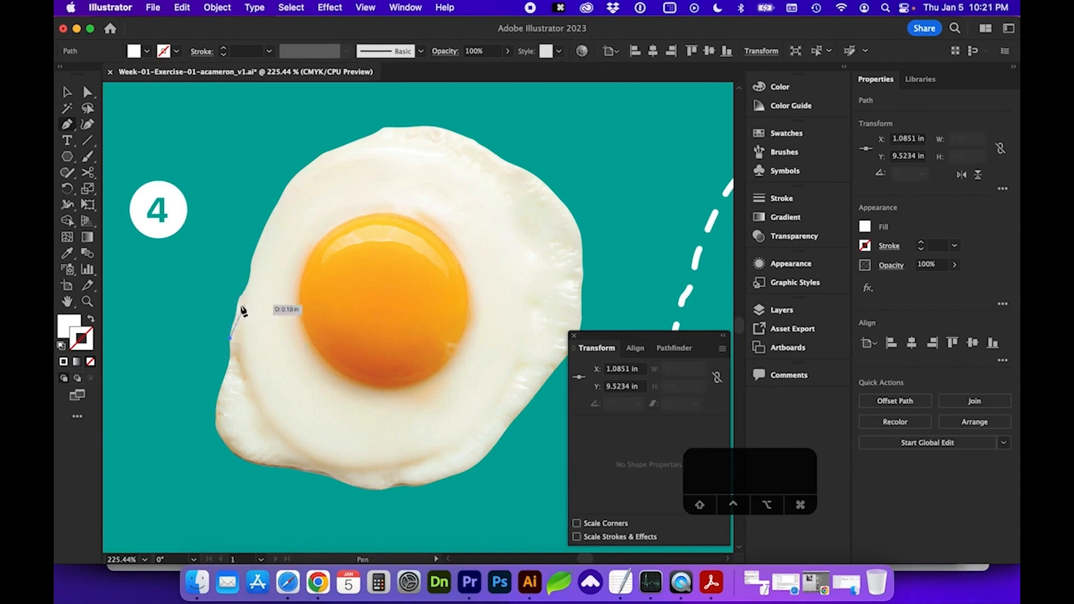
pyautogui.click(240, 304)
pyautogui.moveTo(240, 303)
pyautogui.mouseDown()
pyautogui.moveTo(259, 298)
pyautogui.moveTo(237, 276)
pyautogui.moveTo(251, 286)
pyautogui.moveTo(240, 285)
pyautogui.mouseUp()
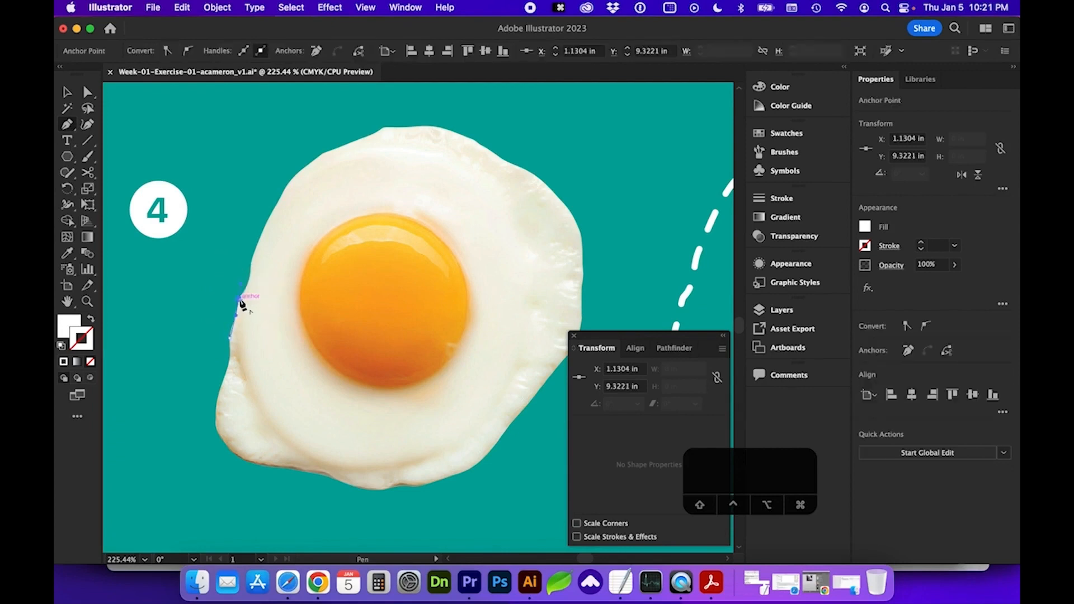
pyautogui.click(240, 300)
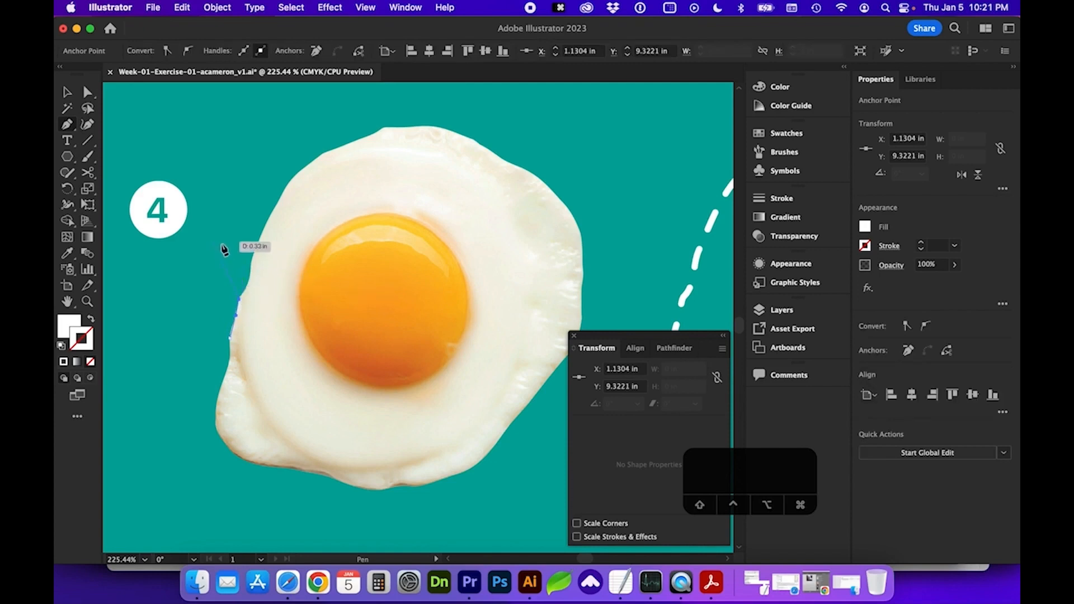
# Continue the path up the egg's upper-left edge with curved anchor points that follow its contour
pyautogui.click(251, 273)
pyautogui.moveTo(250, 274); pyautogui.dragTo(252, 259)
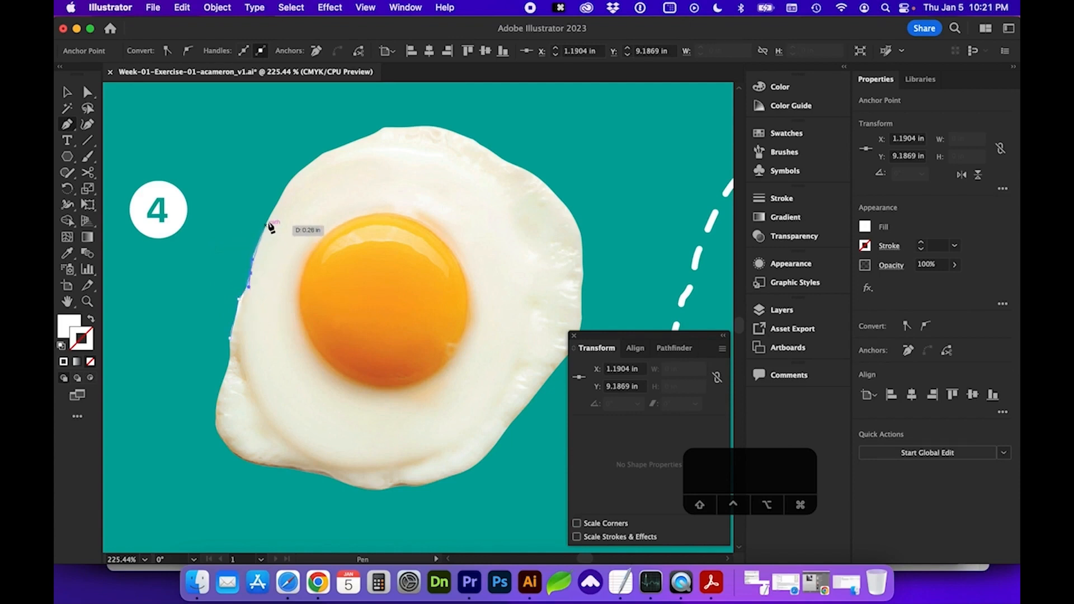
pyautogui.moveTo(286, 194); pyautogui.dragTo(287, 191)
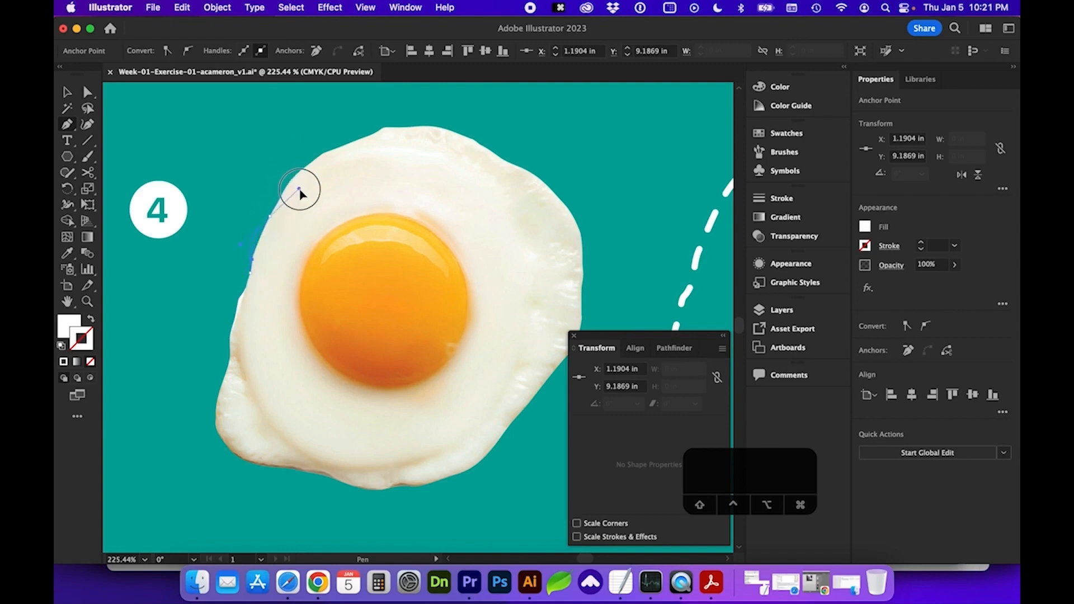
pyautogui.moveTo(270, 216)
pyautogui.mouseDown()
pyautogui.moveTo(301, 219)
pyautogui.moveTo(324, 192)
pyautogui.moveTo(287, 235)
pyautogui.moveTo(273, 222)
pyautogui.mouseUp()
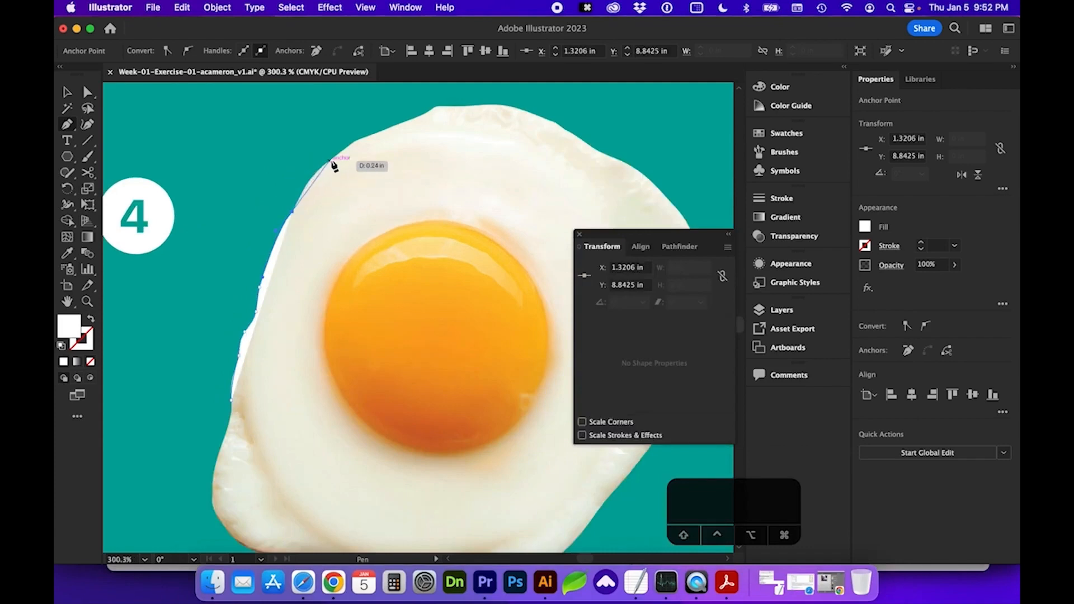
# Trace the egg's top edge and upper-right curve with further curved anchor points
pyautogui.moveTo(330, 161); pyautogui.dragTo(494, 109)
pyautogui.click(492, 104)
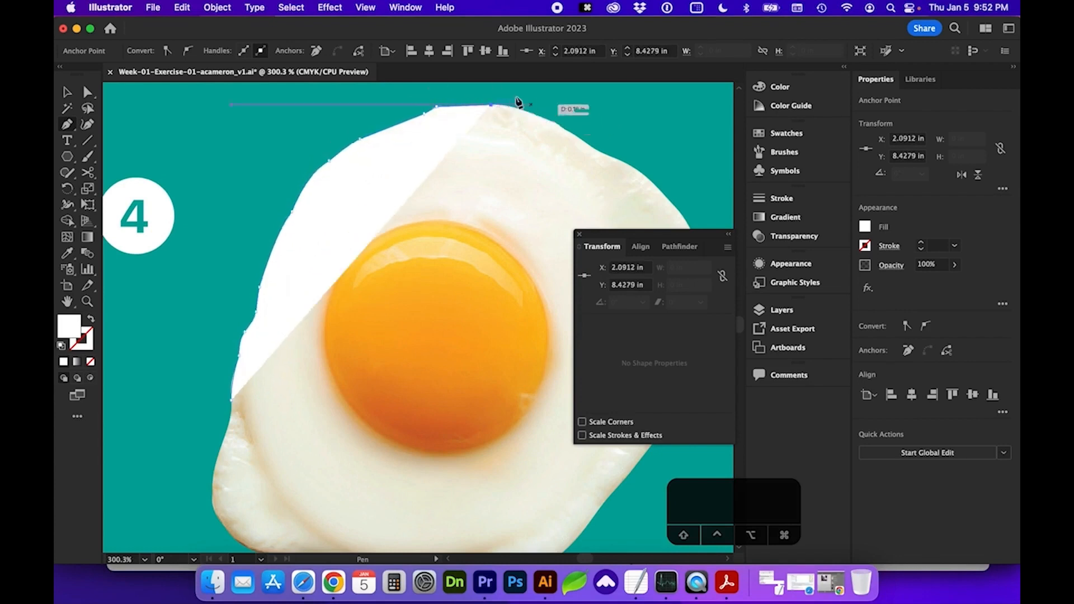
pyautogui.moveTo(541, 116); pyautogui.dragTo(561, 135)
pyautogui.hscroll(3, 560, 134)
pyautogui.scroll(-1, 560, 135)
pyautogui.moveTo(490, 118); pyautogui.dragTo(567, 194)
pyautogui.click(560, 158)
pyautogui.hscroll(2, 562, 159)
pyautogui.scroll(-2, 562, 159)
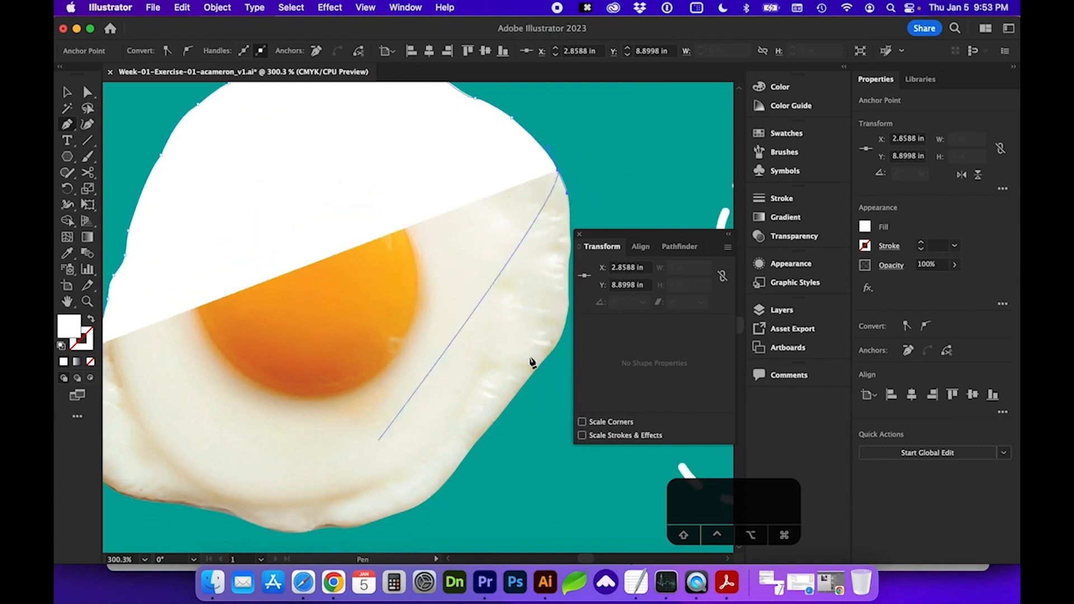
# Place a stray anchor point inside the egg and undo it
pyautogui.click(440, 311)
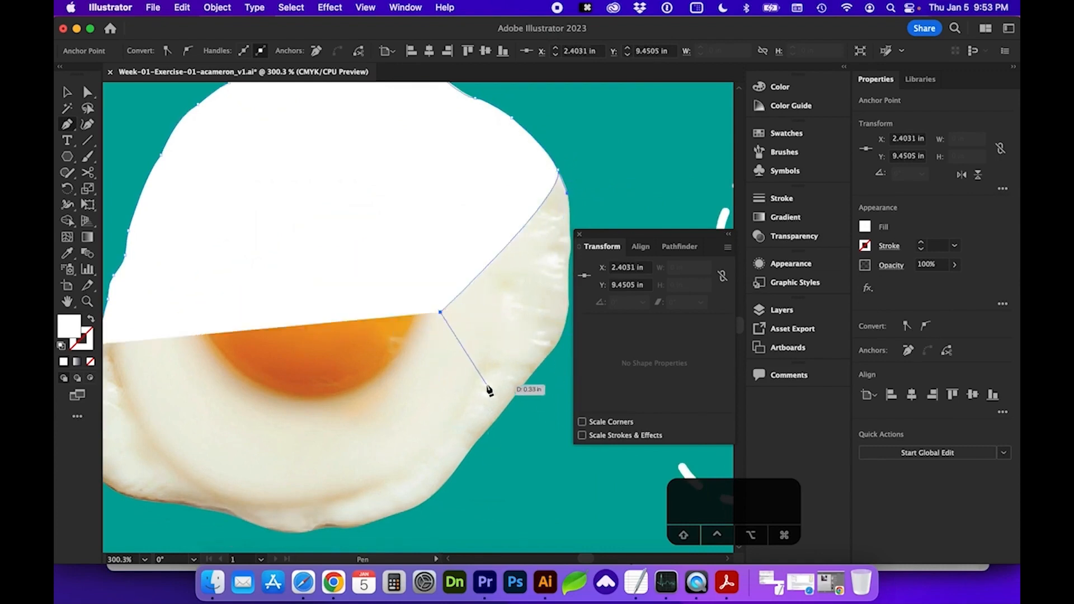
pyautogui.press('super+z')
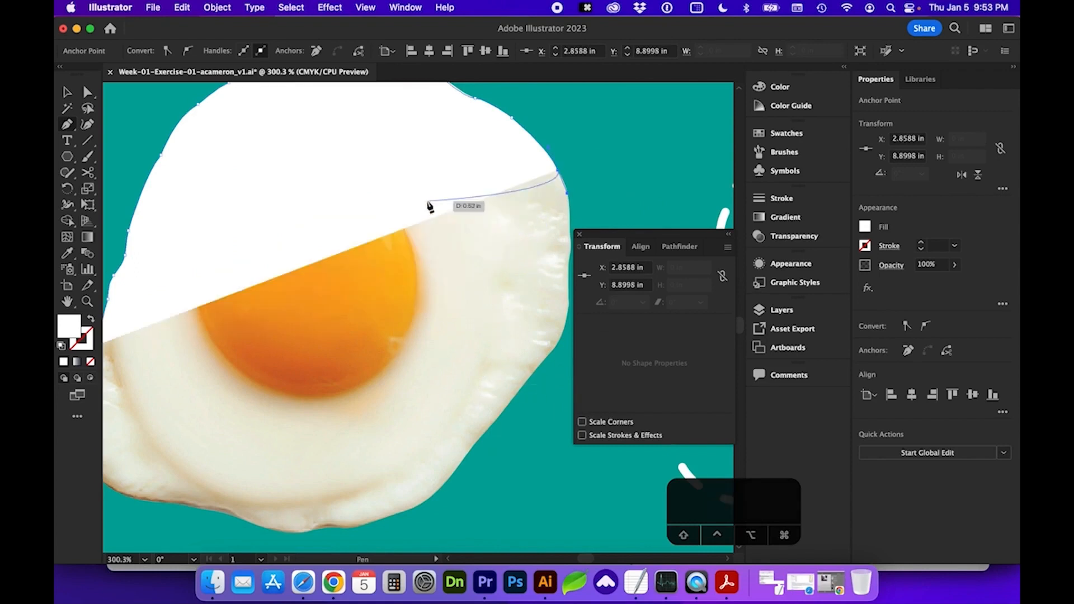
pyautogui.click(183, 7)
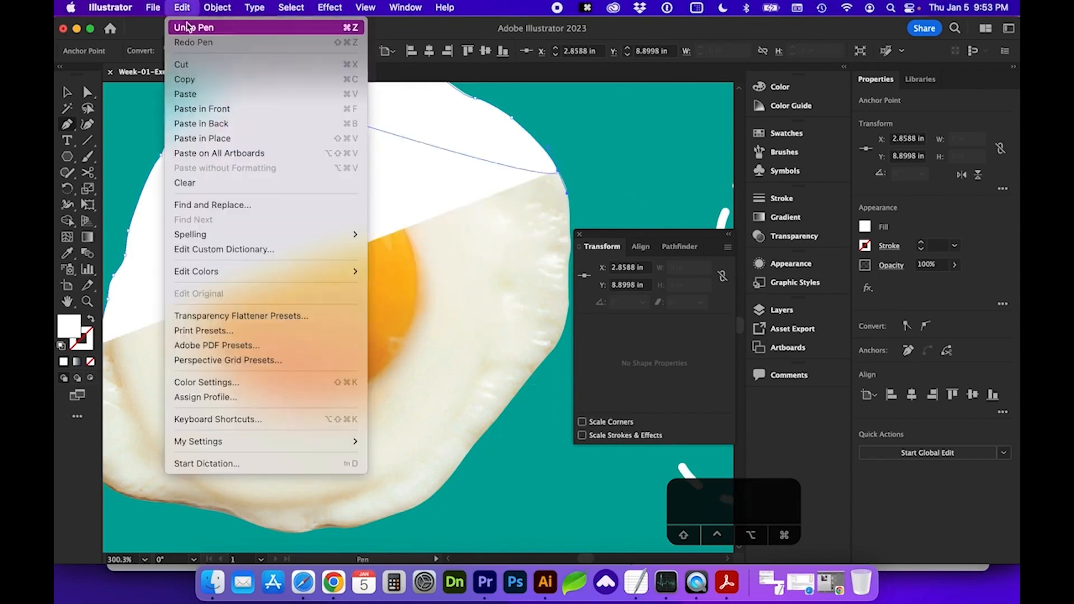
pyautogui.click(183, 7)
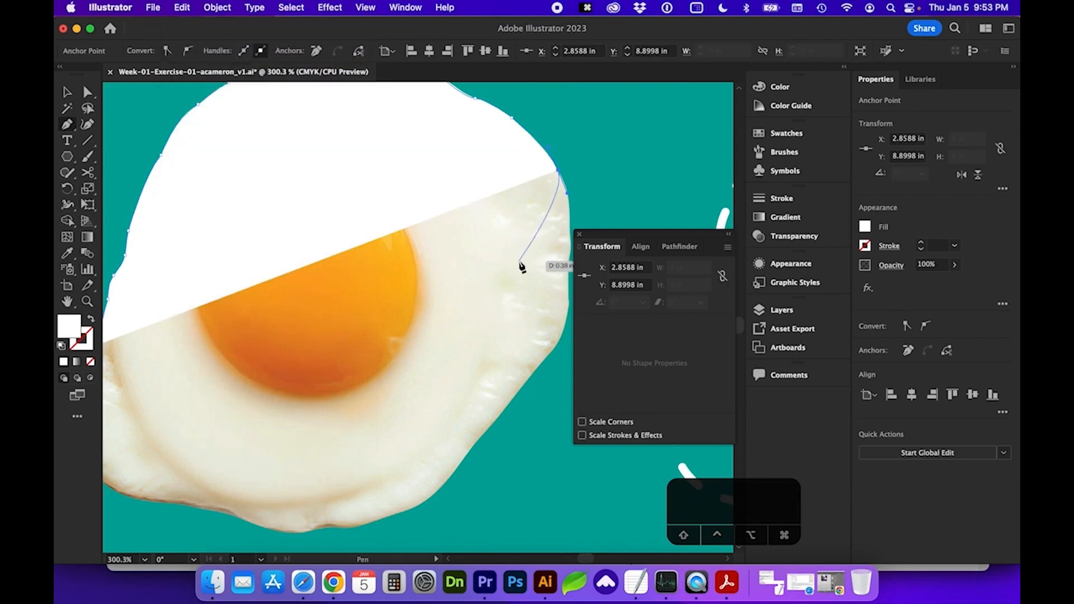
pyautogui.press('Escape')
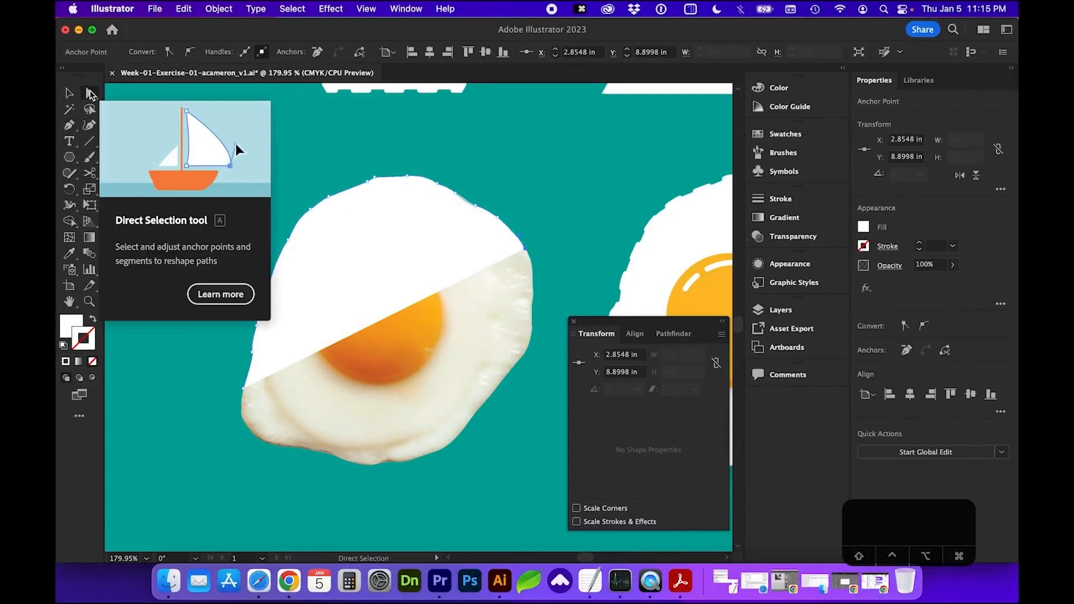
# Adjust an anchor point on the traced path's upper edge with the Direct Selection tool
pyautogui.click(89, 95)
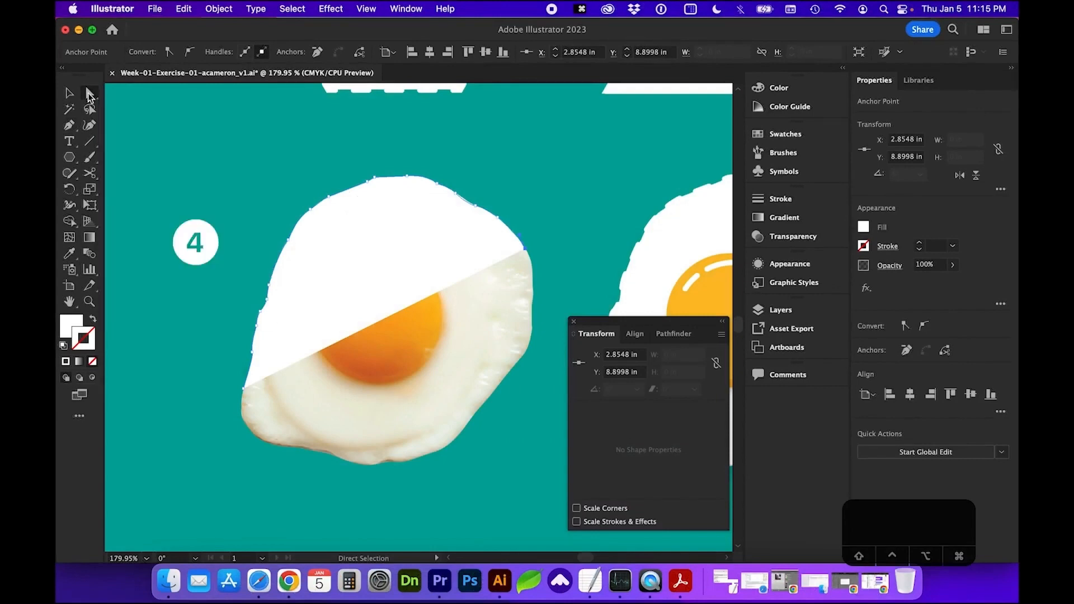
pyautogui.click(441, 186)
pyautogui.scroll(3, 442, 186)
pyautogui.moveTo(442, 186)
pyautogui.mouseDown()
pyautogui.moveTo(427, 179)
pyautogui.moveTo(424, 214)
pyautogui.moveTo(412, 165)
pyautogui.moveTo(420, 158)
pyautogui.moveTo(408, 164)
pyautogui.moveTo(405, 153)
pyautogui.moveTo(407, 168)
pyautogui.moveTo(442, 164)
pyautogui.moveTo(465, 182)
pyautogui.moveTo(456, 191)
pyautogui.mouseUp()
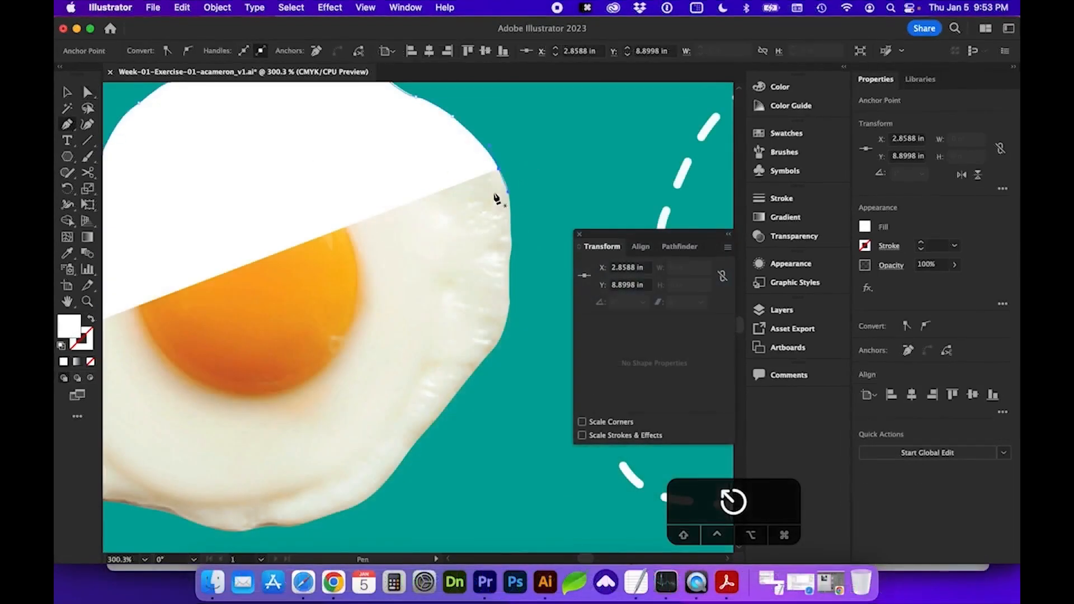
# Resume the path from its open end and trace the egg's right edge down to the bottom with the Pen tool
pyautogui.moveTo(499, 168); pyautogui.dragTo(509, 257)
pyautogui.moveTo(510, 302); pyautogui.dragTo(508, 322)
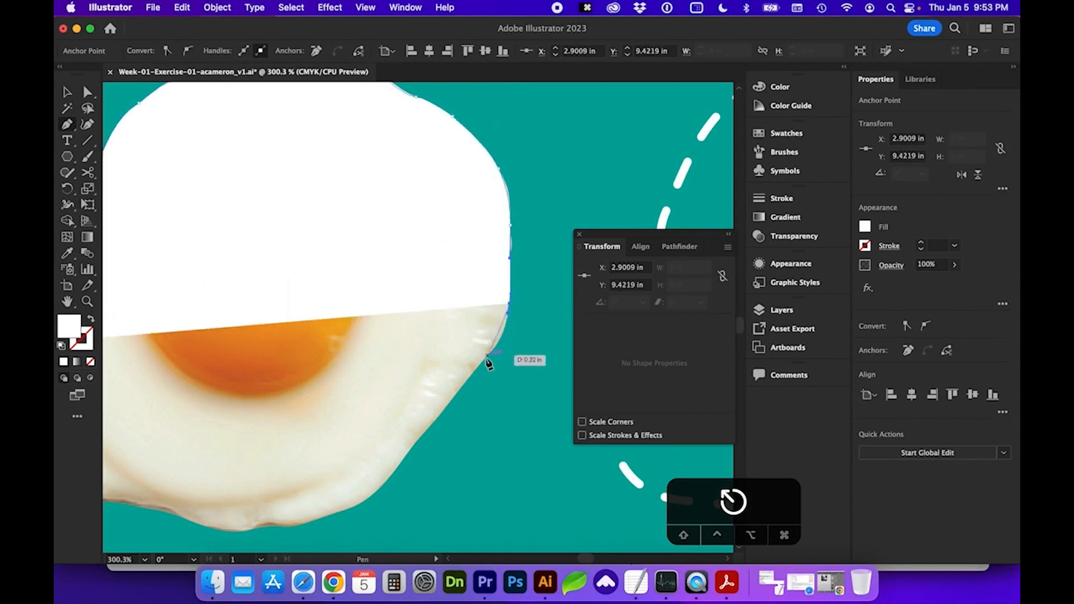
pyautogui.moveTo(485, 358); pyautogui.dragTo(471, 375)
pyautogui.moveTo(413, 446); pyautogui.dragTo(385, 477)
pyautogui.moveTo(363, 501); pyautogui.dragTo(312, 530)
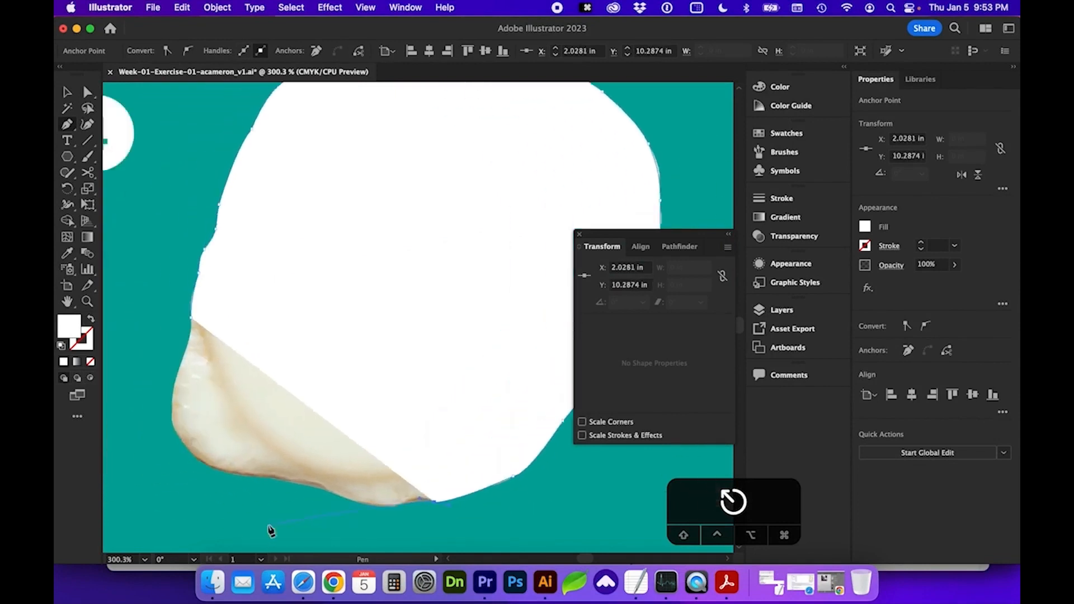
# Trace the egg's bottom and lower-left edges and bring the path back to its starting point on the left edge
pyautogui.moveTo(424, 492); pyautogui.dragTo(258, 458)
pyautogui.moveTo(244, 450)
pyautogui.mouseDown()
pyautogui.moveTo(227, 436)
pyautogui.moveTo(216, 365)
pyautogui.mouseUp()
pyautogui.moveTo(217, 354); pyautogui.dragTo(221, 348)
pyautogui.moveTo(230, 305); pyautogui.dragTo(228, 300)
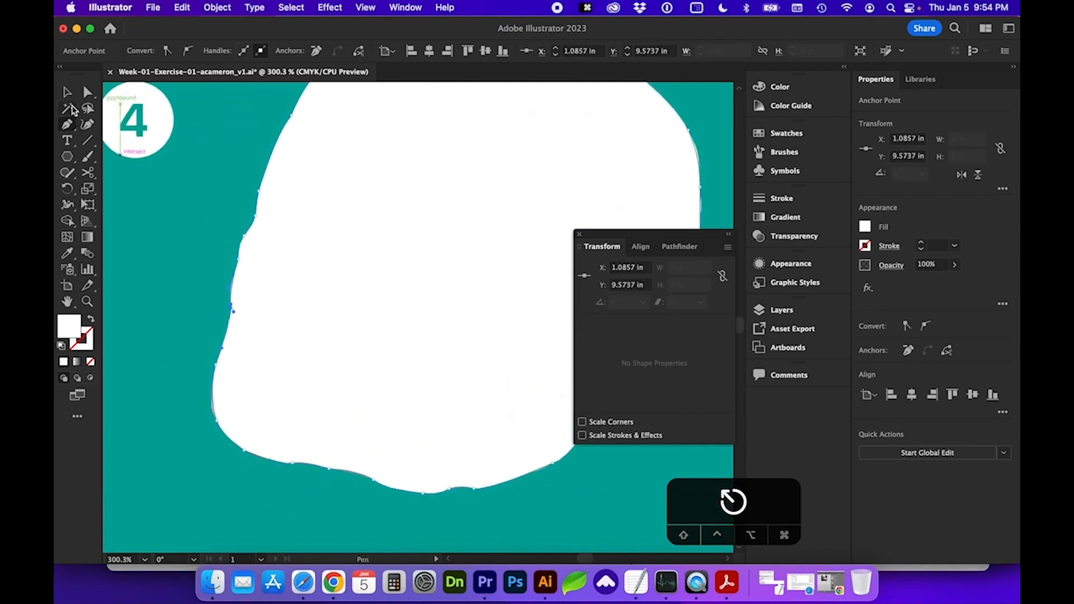
# Select the finished egg shape as a whole with the Selection tool
pyautogui.click(68, 94)
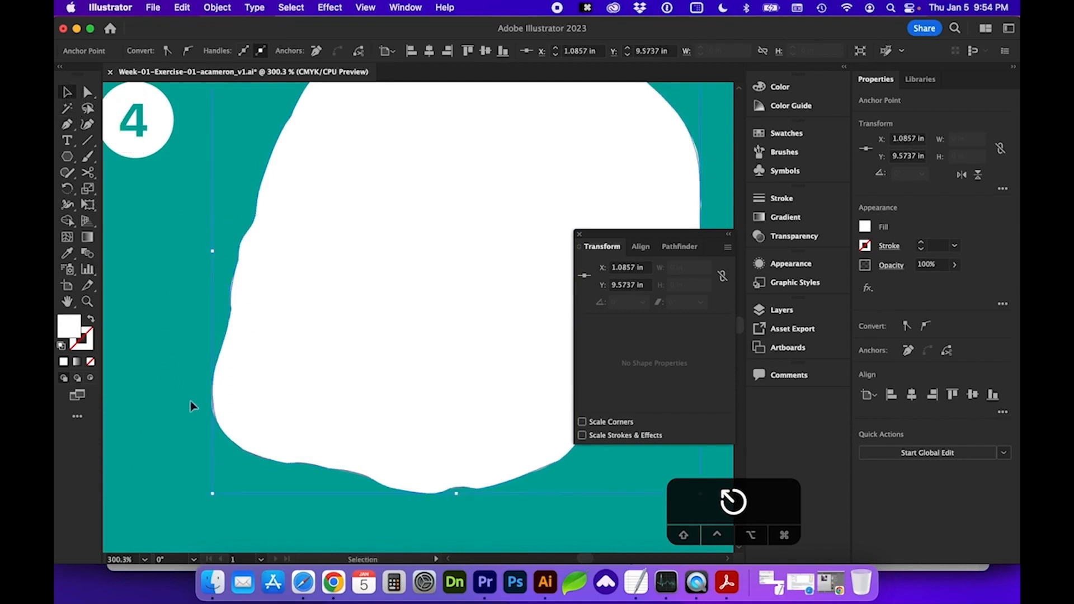
pyautogui.click(288, 283)
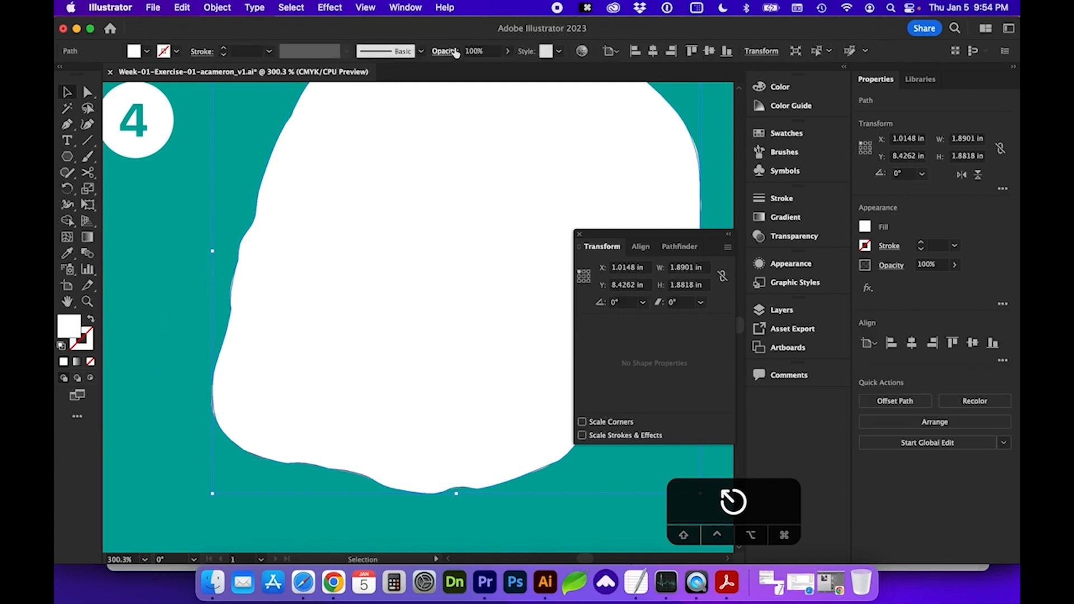
pyautogui.click(148, 334)
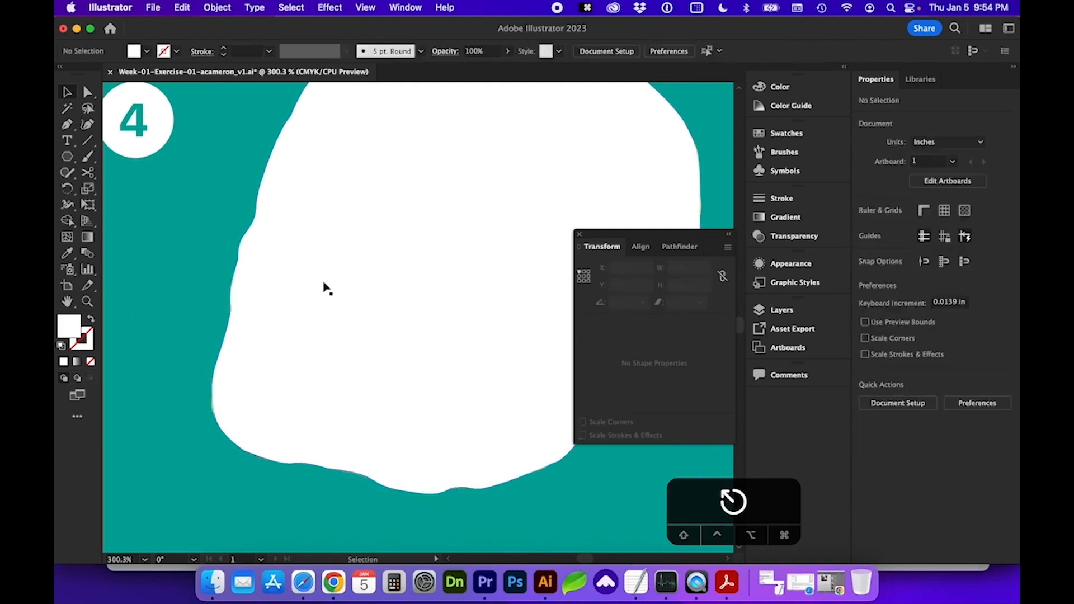
pyautogui.click(332, 284)
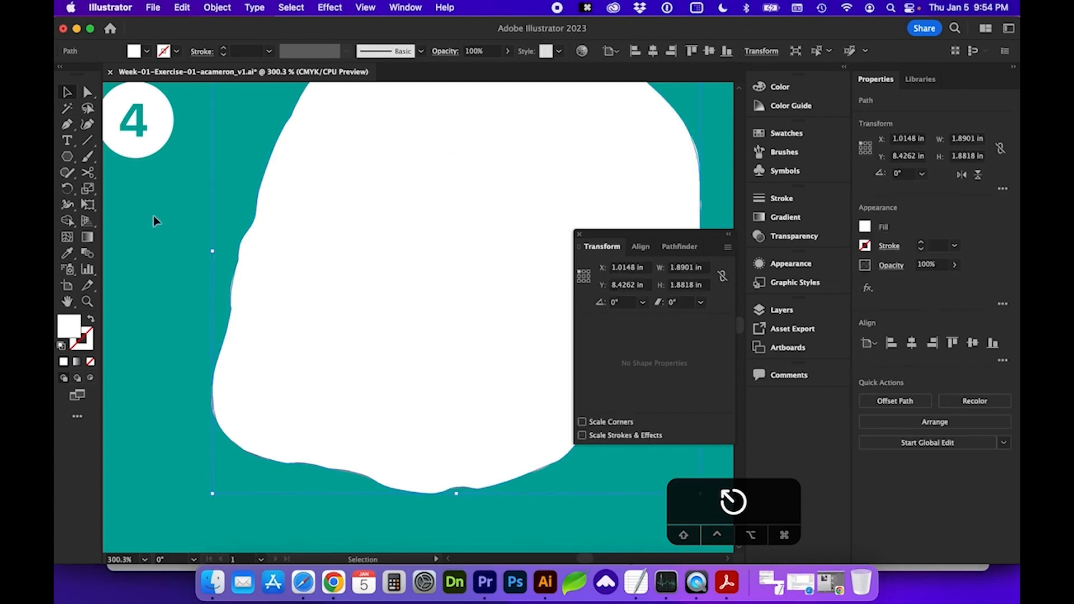
# Try a lower opacity on the traced egg shape to compare it with the photo beneath
pyautogui.click(507, 51)
pyautogui.moveTo(486, 72); pyautogui.dragTo(505, 68)
pyautogui.click(362, 262)
# Swap the egg shape's fill and stroke to give it a white outline with no fill
pyautogui.click(90, 322)
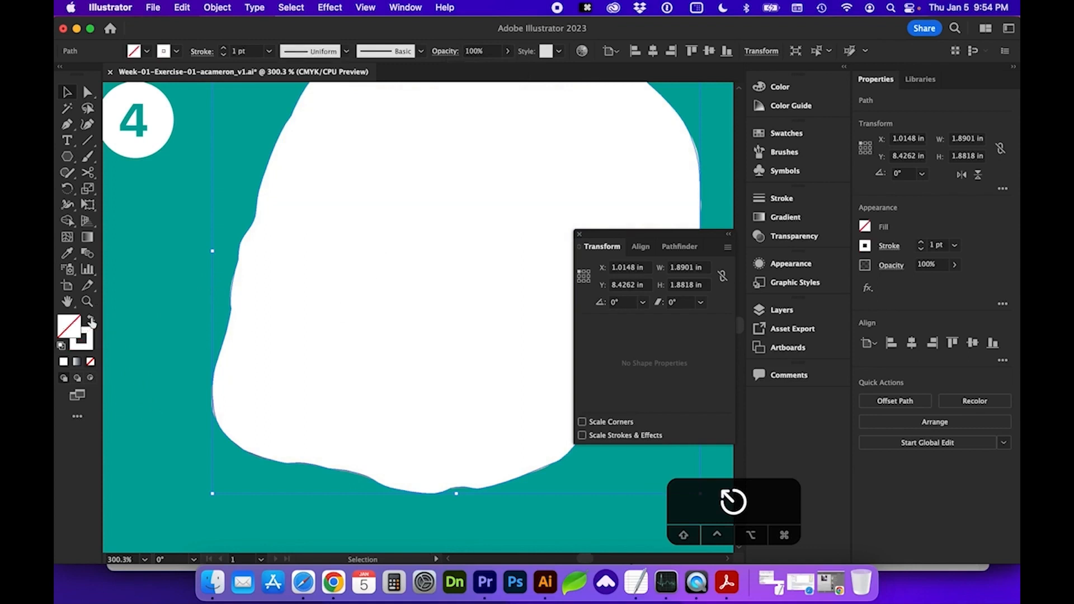
pyautogui.click(90, 322)
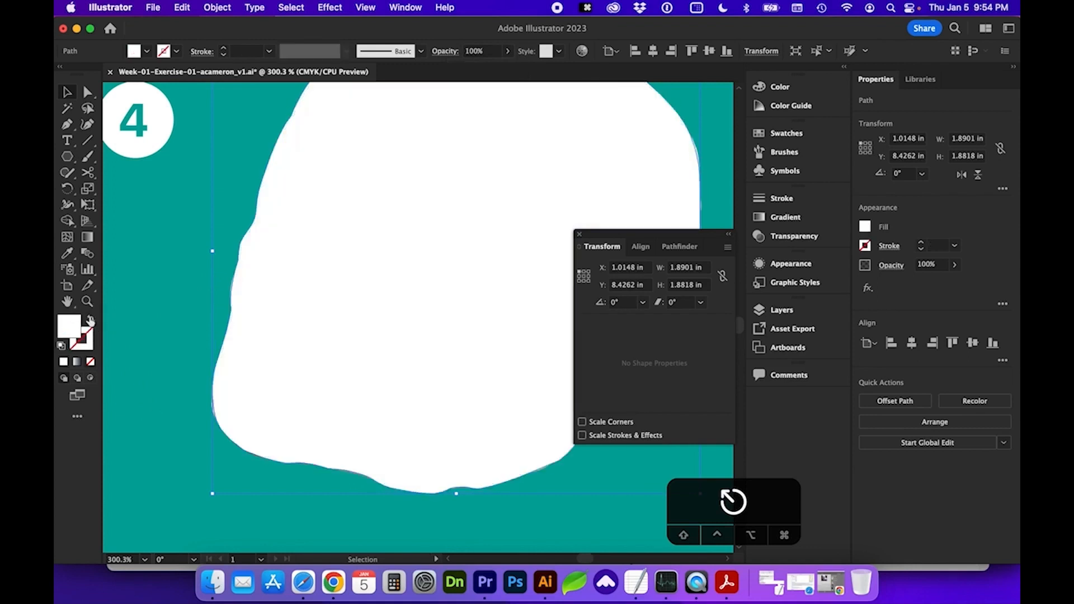
pyautogui.click(91, 323)
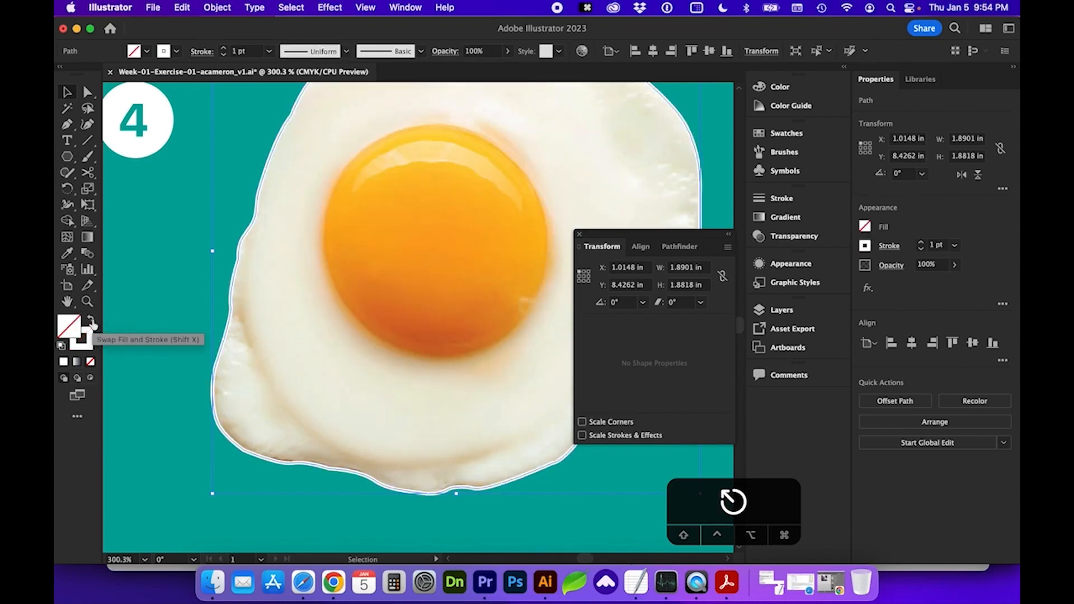
pyautogui.click(92, 323)
pyautogui.click(91, 322)
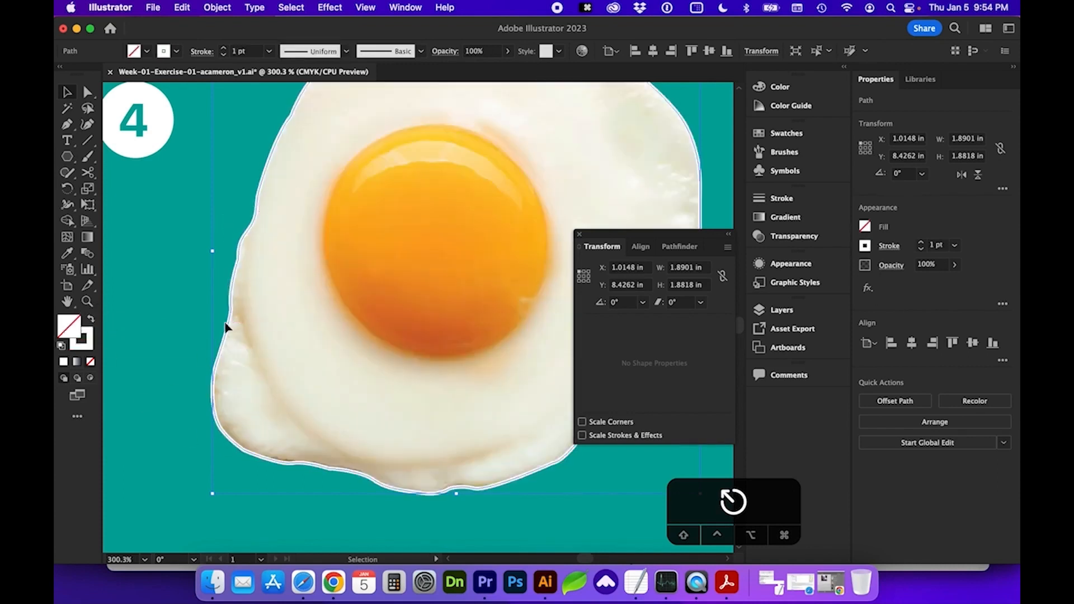
# Change the traced egg outline's stroke colour to the magenta swatch
pyautogui.scroll(-1, 226, 328)
pyautogui.click(91, 338)
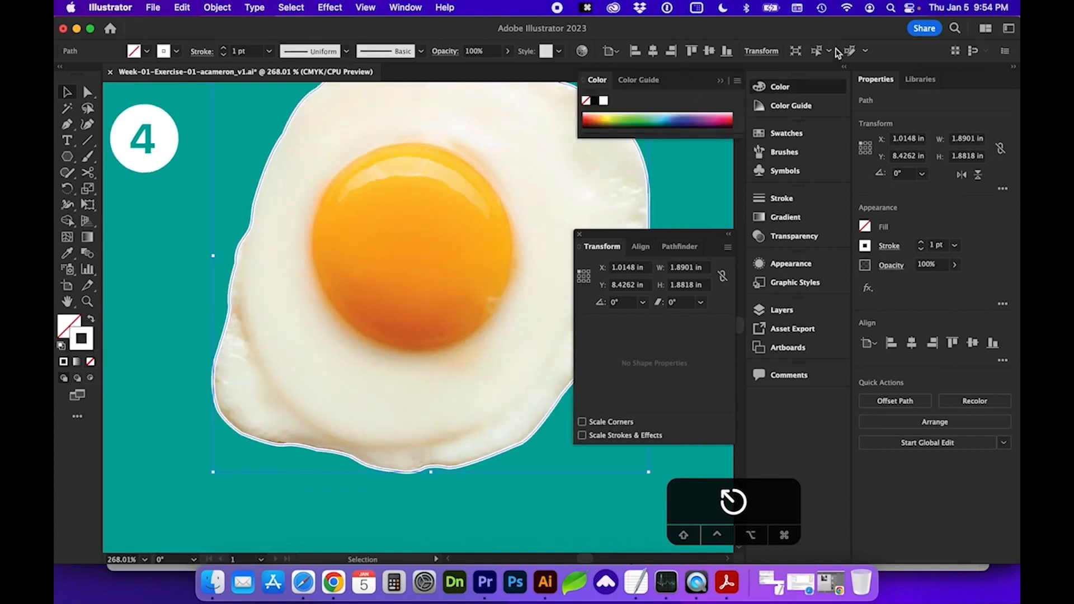
pyautogui.click(794, 136)
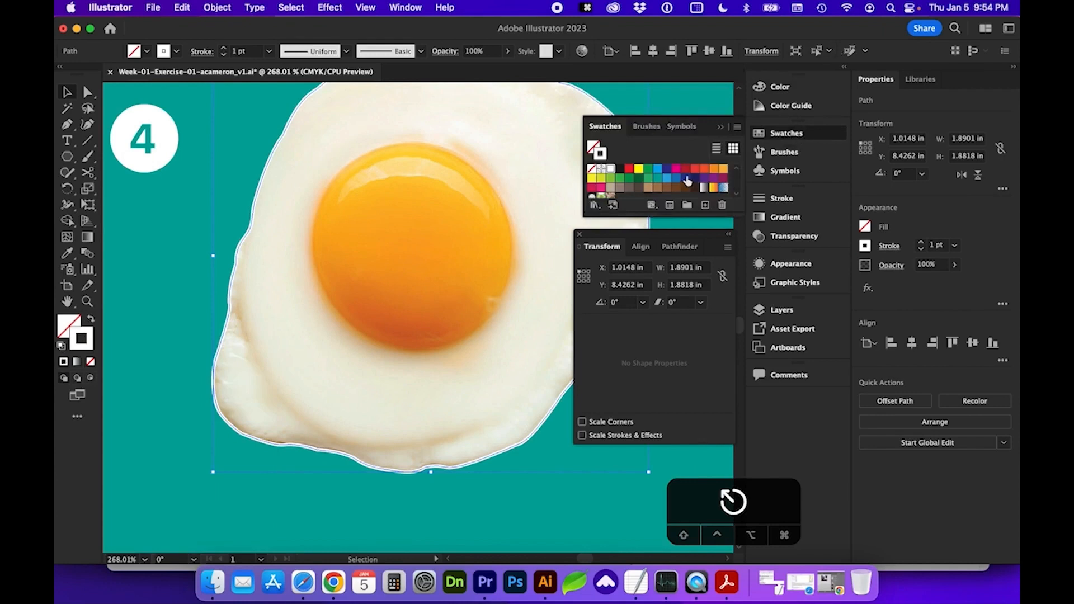
pyautogui.click(677, 171)
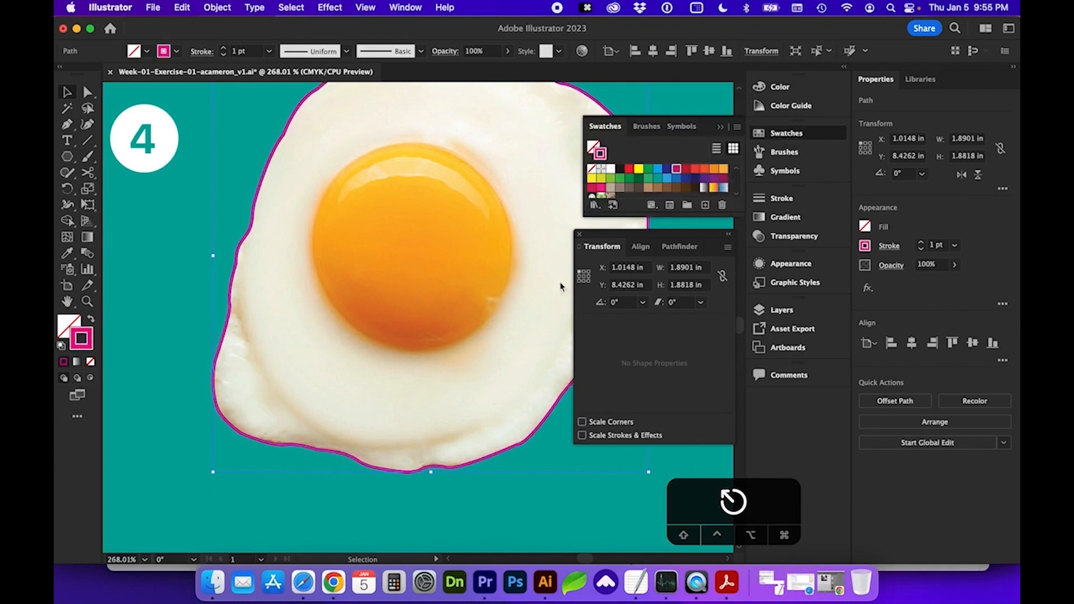
# Move the traced egg outline off the photo onto the dashed PEN TOOL placeholder in row 4, aligning it with the dashes
pyautogui.hscroll(3, 448, 413)
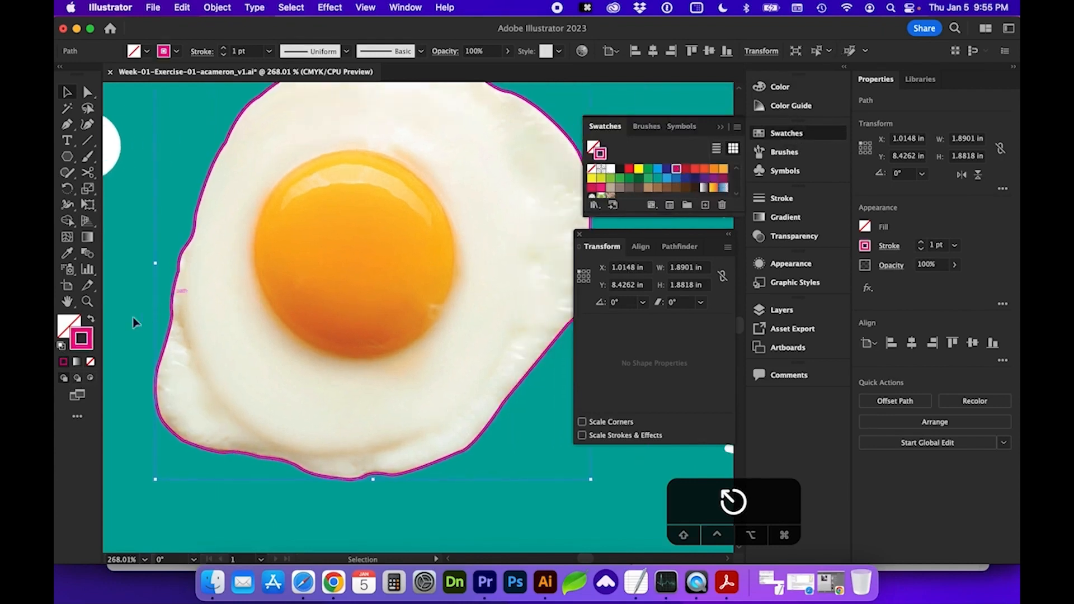
pyautogui.press('z')
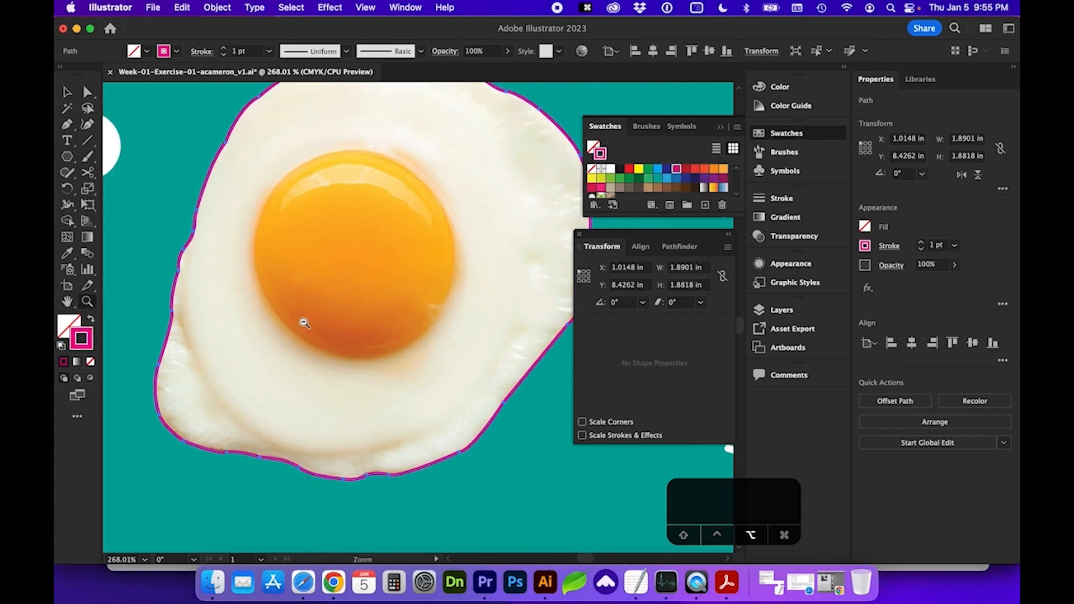
pyautogui.keyDown('alt'); pyautogui.click(304, 323); pyautogui.keyUp('alt')
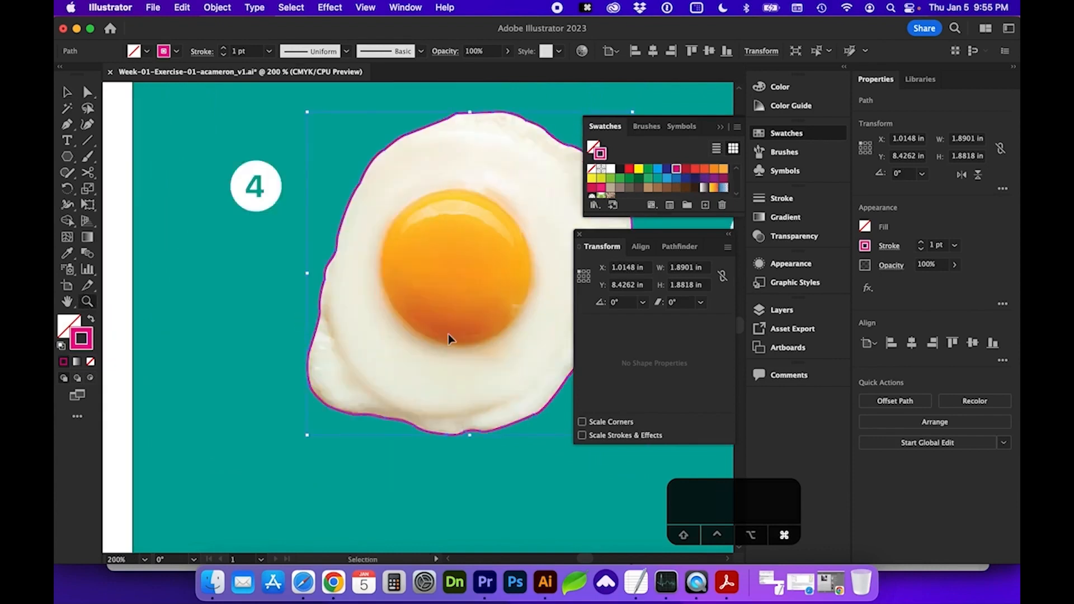
pyautogui.press('super+minus')
pyautogui.press('super+equal')
pyautogui.press('super+minus')
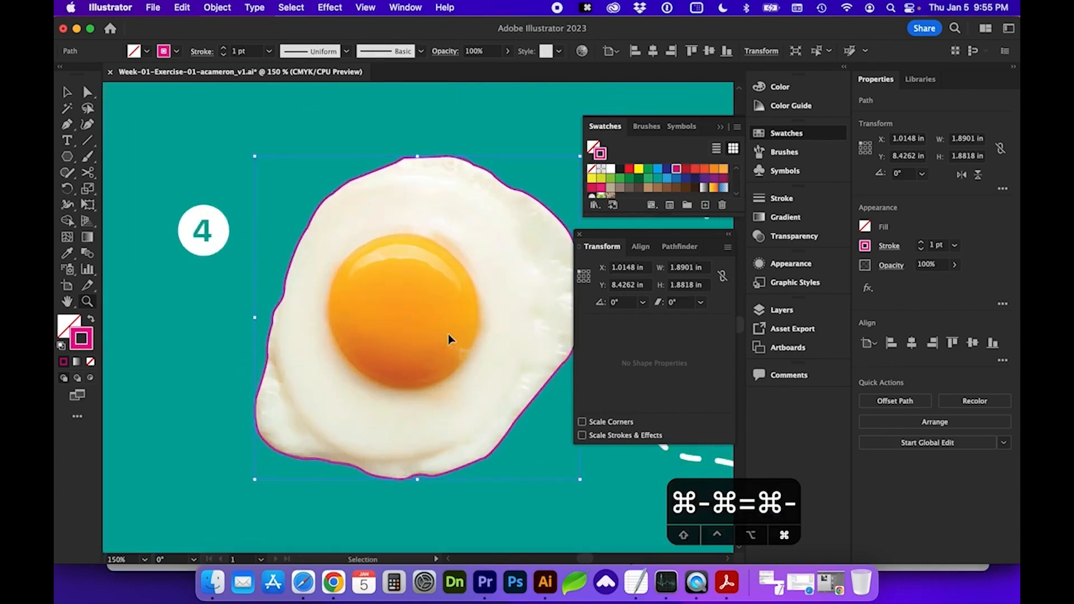
pyautogui.hscroll(5, 448, 335)
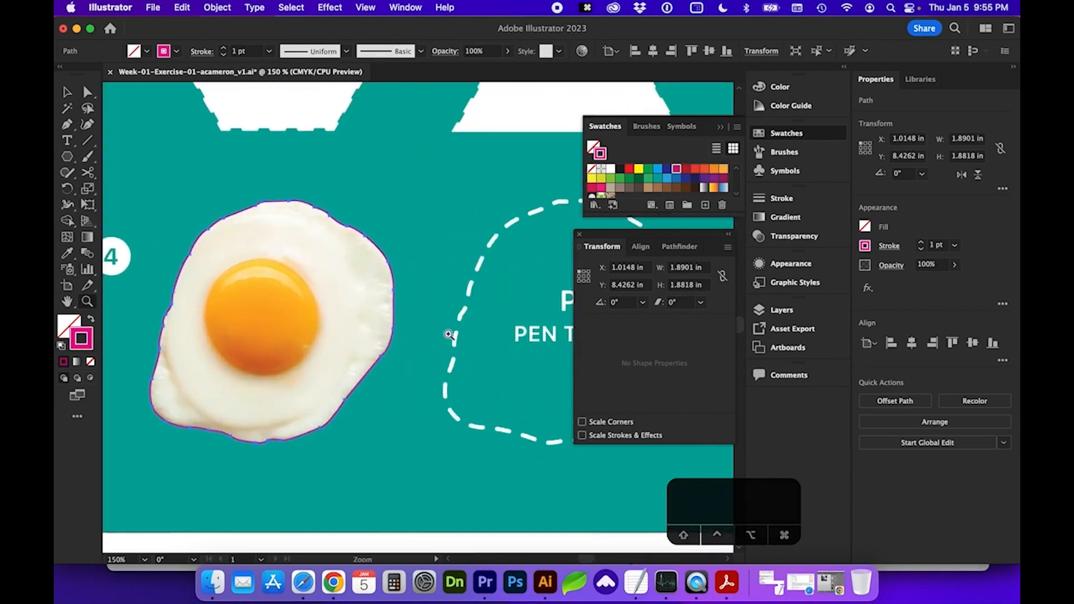
pyautogui.click(68, 93)
pyautogui.hscroll(3, 330, 328)
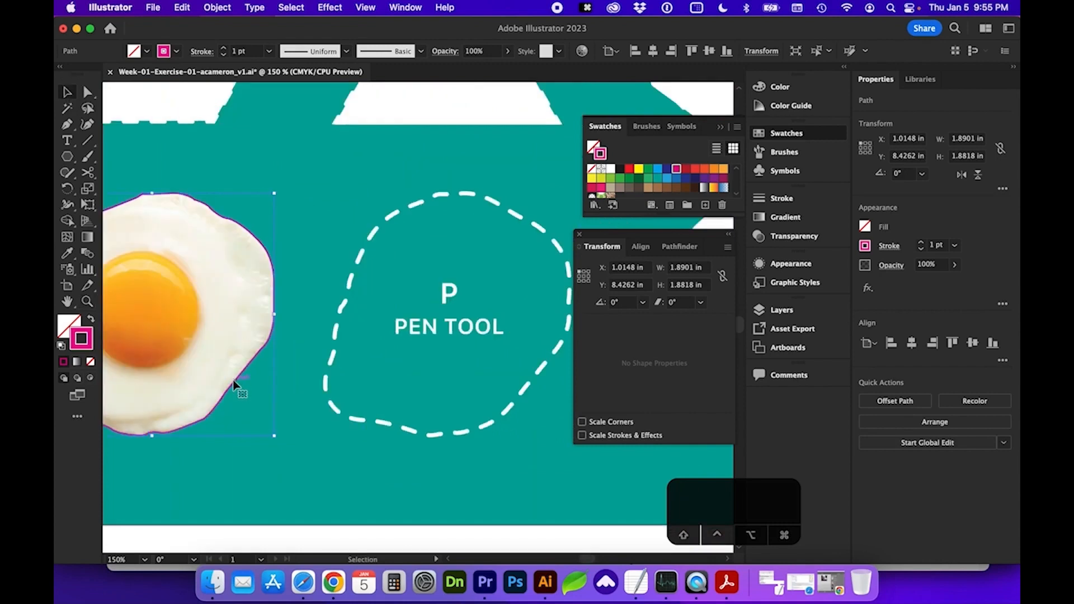
pyautogui.moveTo(235, 385); pyautogui.dragTo(528, 368)
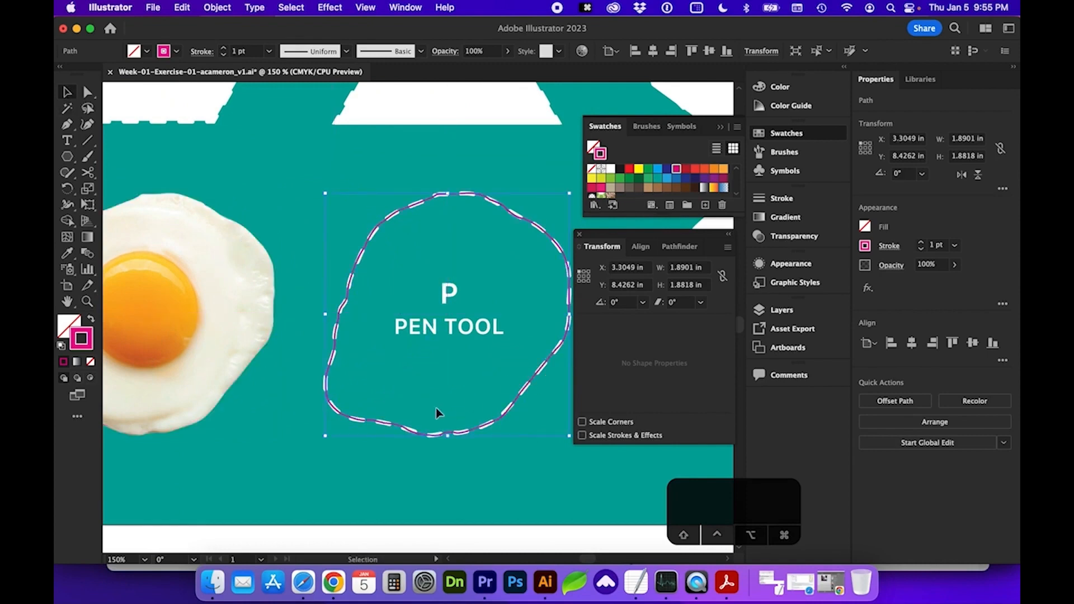
# Fill the moved egg shape with the off-white sampled from the photo's egg white using the Eyedropper
pyautogui.hscroll(-5, 436, 413)
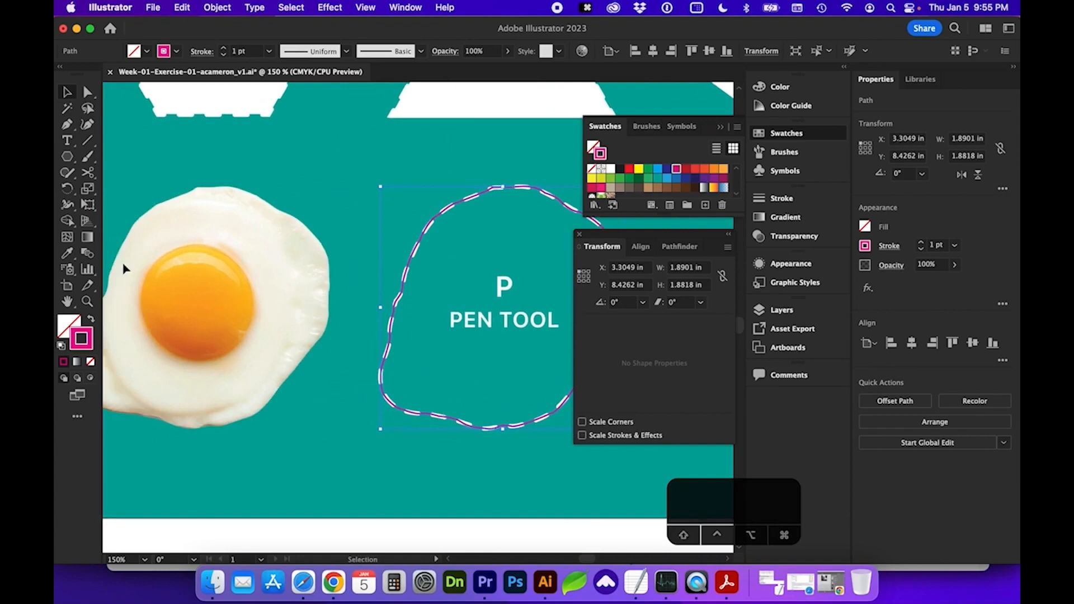
pyautogui.click(66, 256)
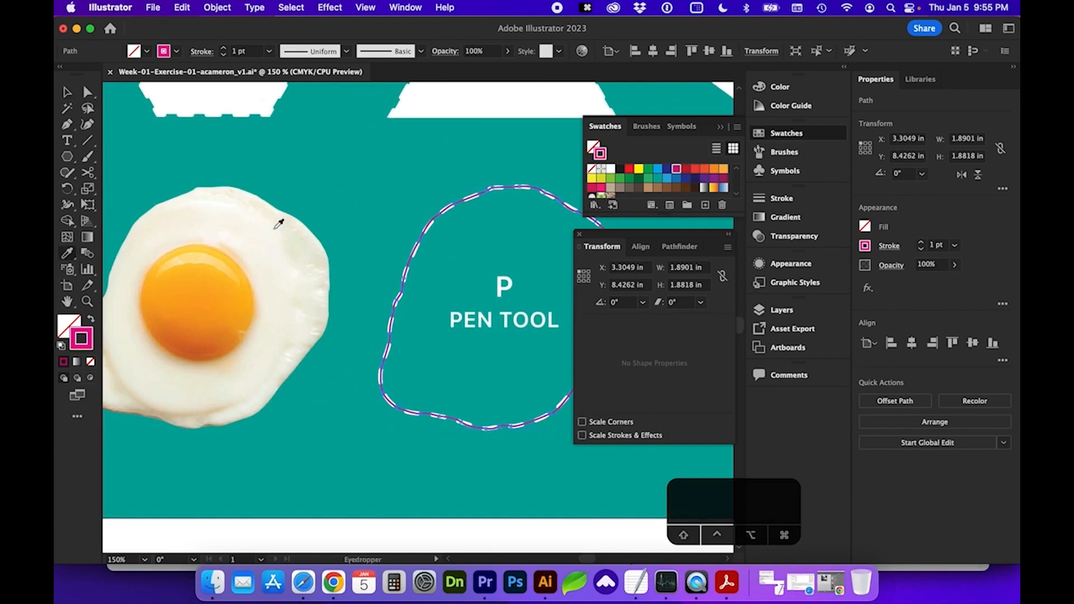
pyautogui.click(308, 237)
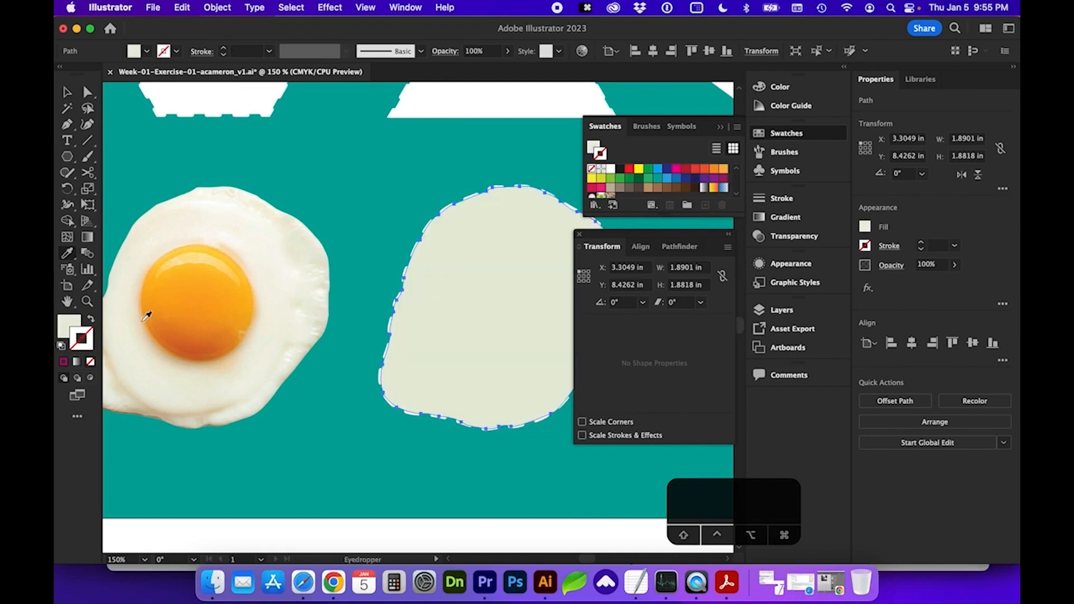
# Draw a circle about 0.87 in wide from the yolk's centre over the yolk in the egg photo using the Ellipse tool
pyautogui.scroll(-3, 247, 280)
pyautogui.hscroll(5, 244, 280)
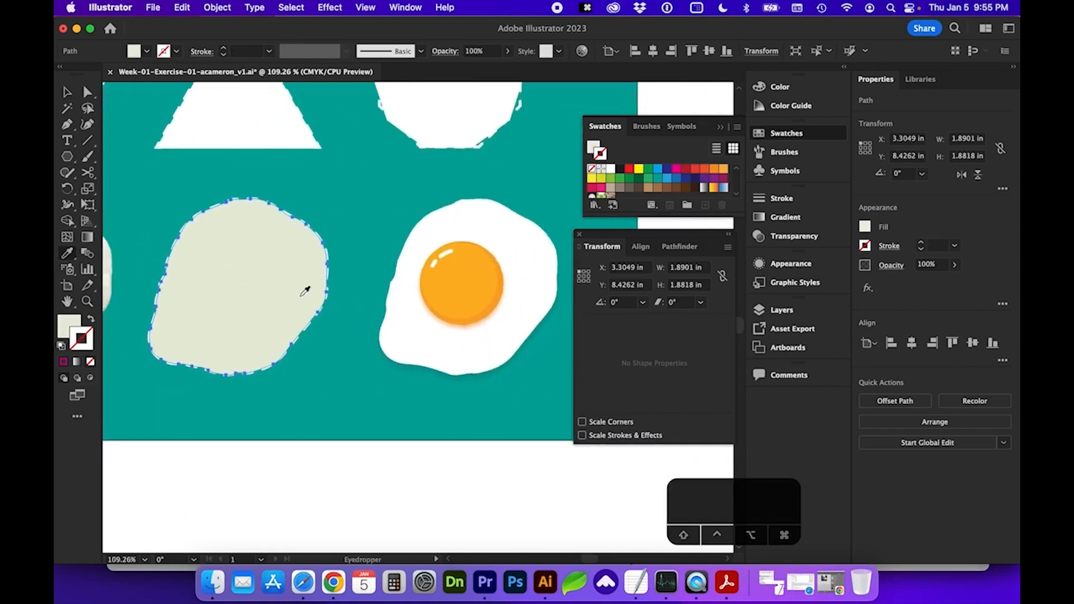
pyautogui.hscroll(-5, 307, 287)
pyautogui.hscroll(-3, 194, 237)
pyautogui.press('z')
pyautogui.moveTo(307, 311); pyautogui.dragTo(390, 376)
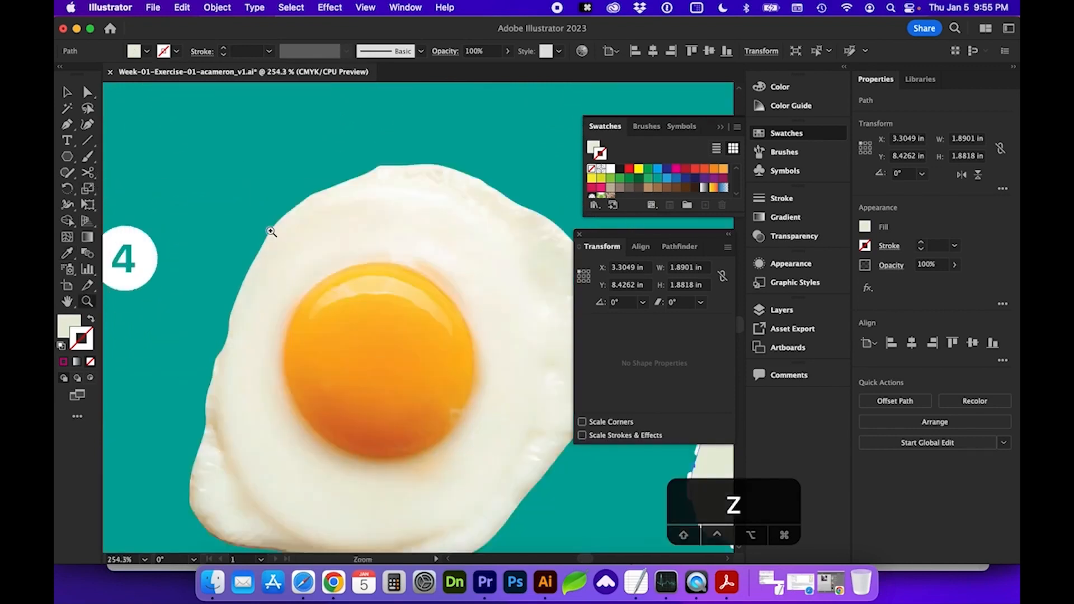
pyautogui.scroll(-2, 271, 231)
pyautogui.hscroll(1, 271, 231)
pyautogui.click(68, 158)
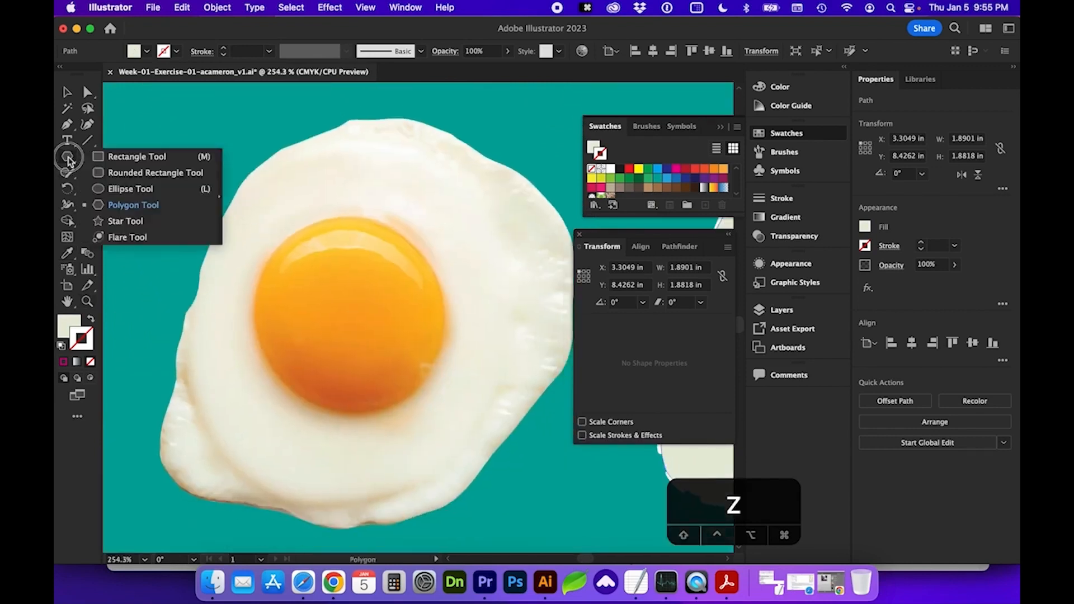
pyautogui.click(126, 190)
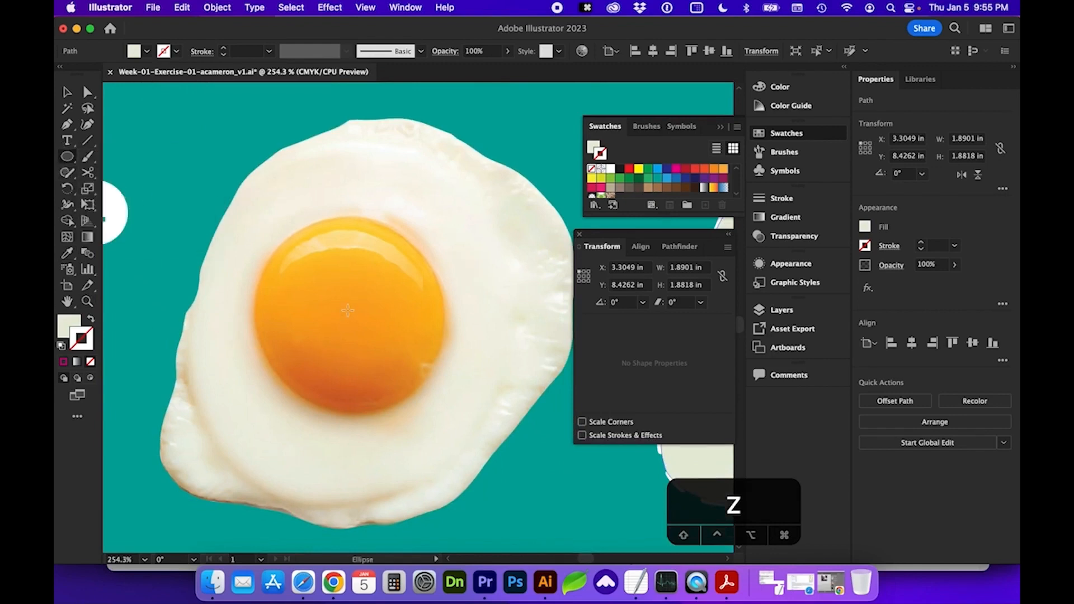
pyautogui.press('alt')
pyautogui.moveTo(348, 312); pyautogui.dragTo(442, 397)
pyautogui.press('shift')
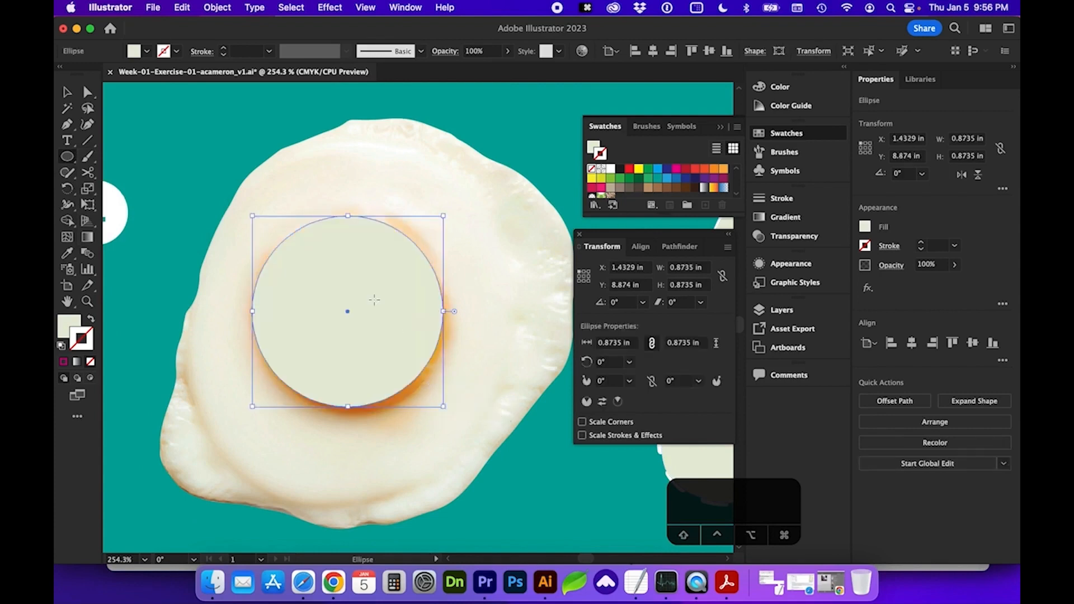
# Move the circle aside to uncover the photo's yolk and fill it with the orange sampled from that yolk
pyautogui.press('v')
pyautogui.moveTo(300, 302); pyautogui.dragTo(460, 316)
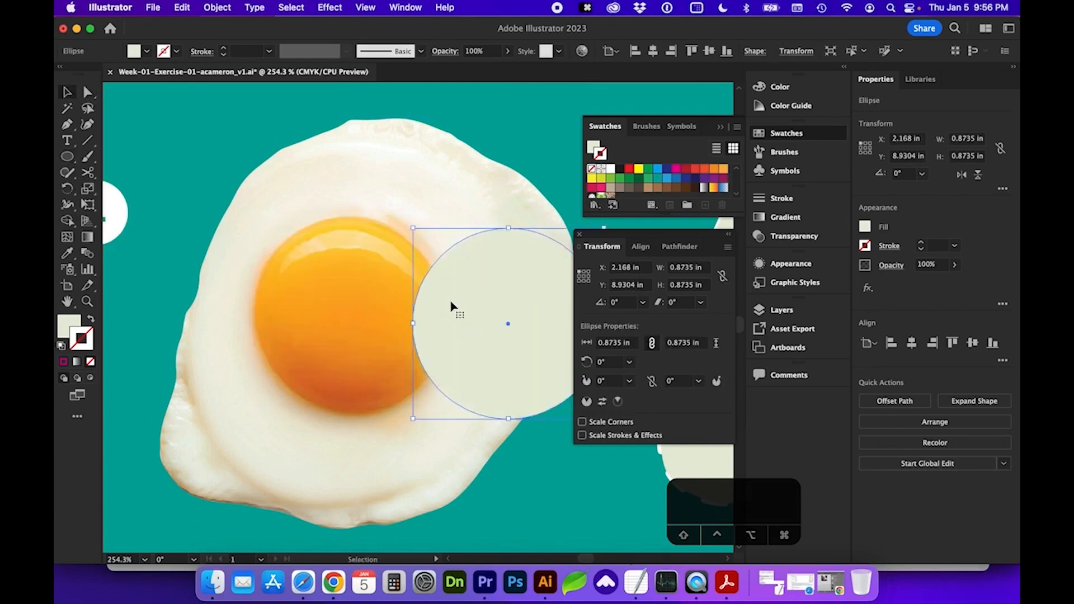
pyautogui.click(68, 255)
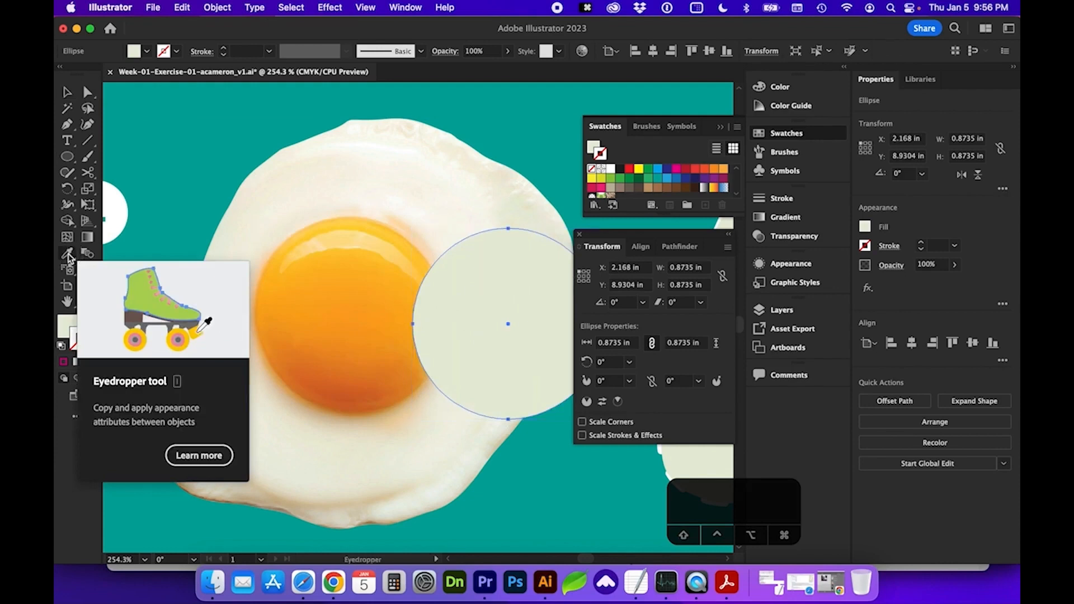
pyautogui.click(348, 295)
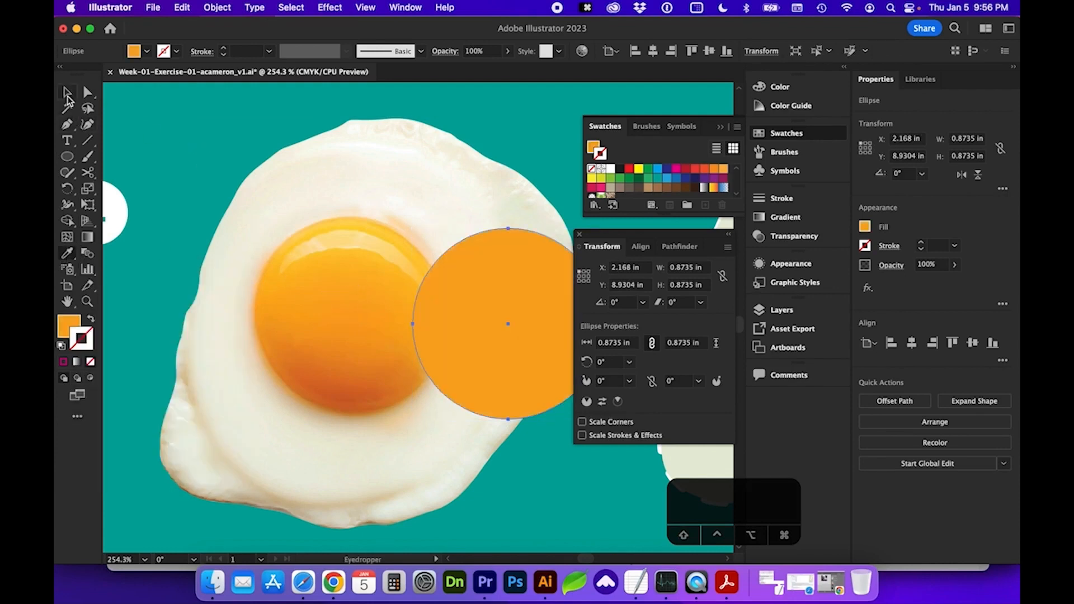
# Move the orange yolk circle onto the middle of the off-white egg shape
pyautogui.click(67, 94)
pyautogui.hscroll(3, 342, 251)
pyautogui.hscroll(3, 343, 252)
pyautogui.scroll(-2, 343, 252)
pyautogui.scroll(-2, 343, 256)
pyautogui.moveTo(307, 259); pyautogui.dragTo(499, 255)
# Study the sample egg's yolk shading, and paste a copy of the orange yolk circle directly in front of the original
pyautogui.hscroll(10, 423, 302)
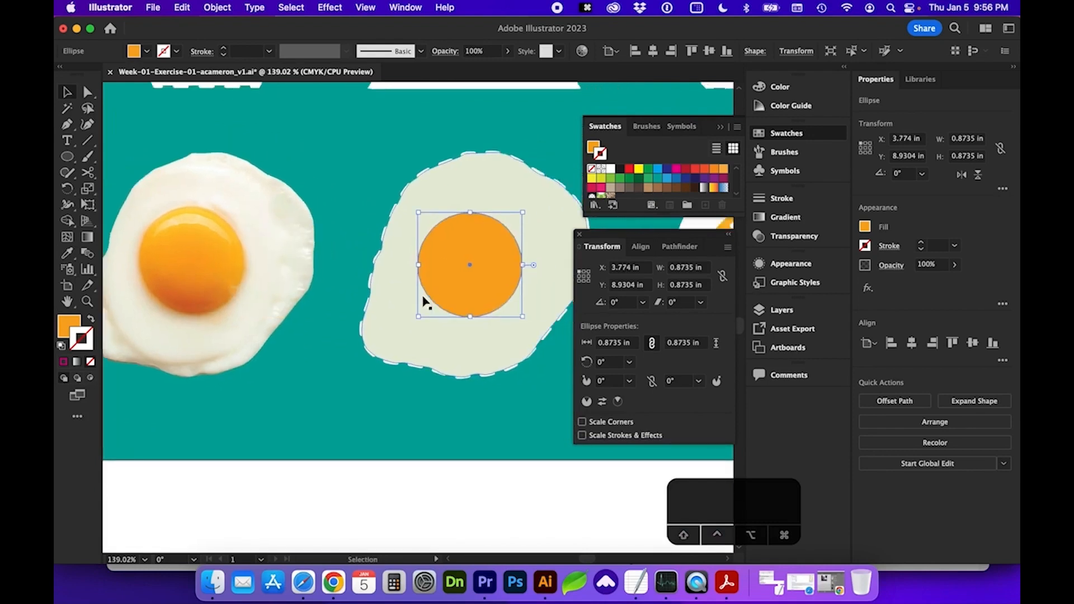
pyautogui.hscroll(3, 424, 301)
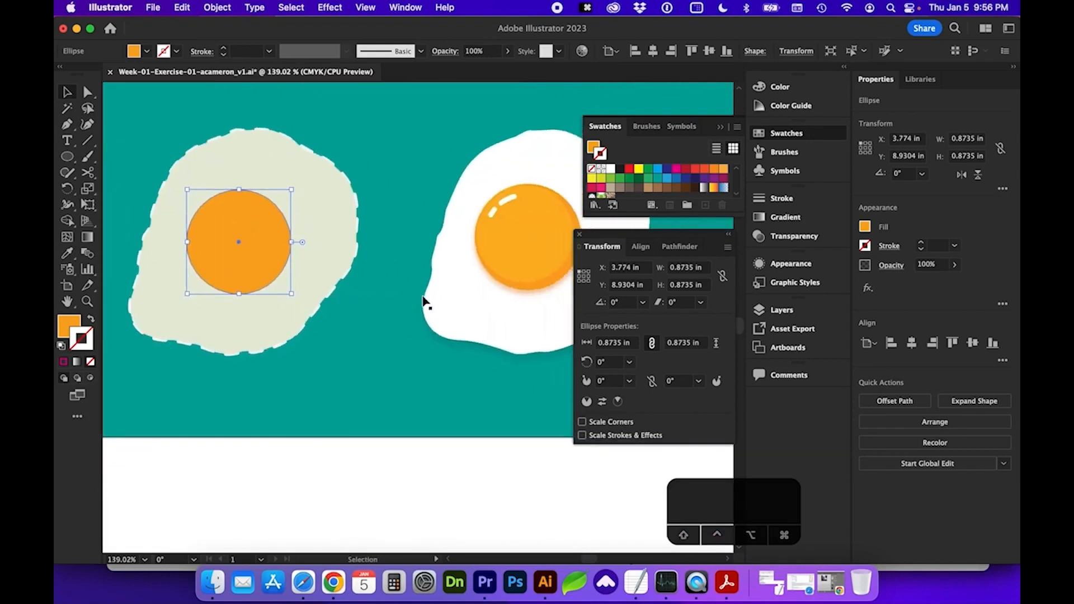
pyautogui.press('z')
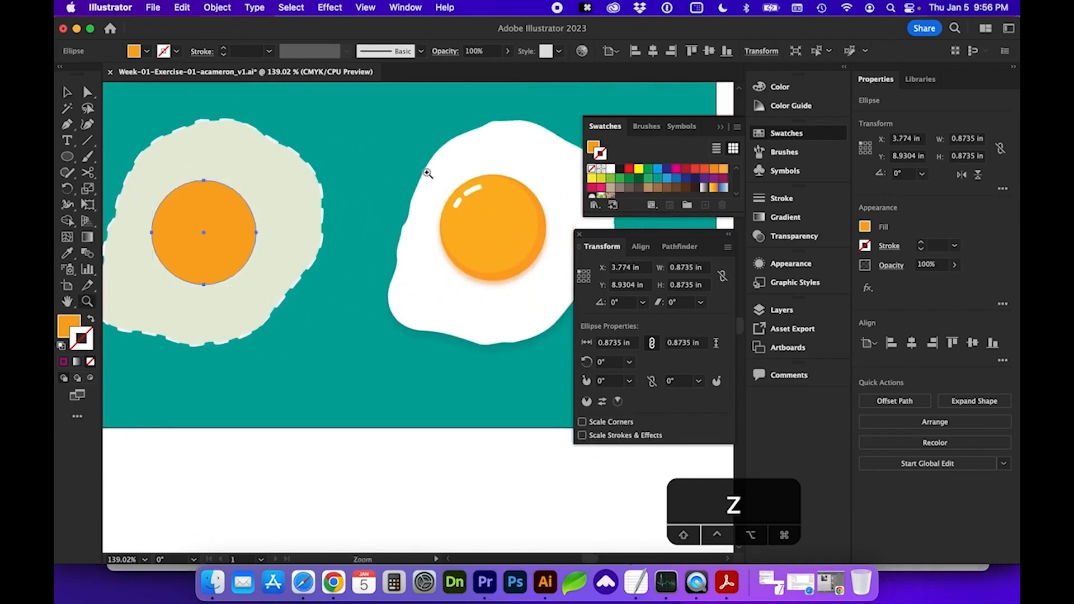
pyautogui.moveTo(424, 175); pyautogui.dragTo(567, 309)
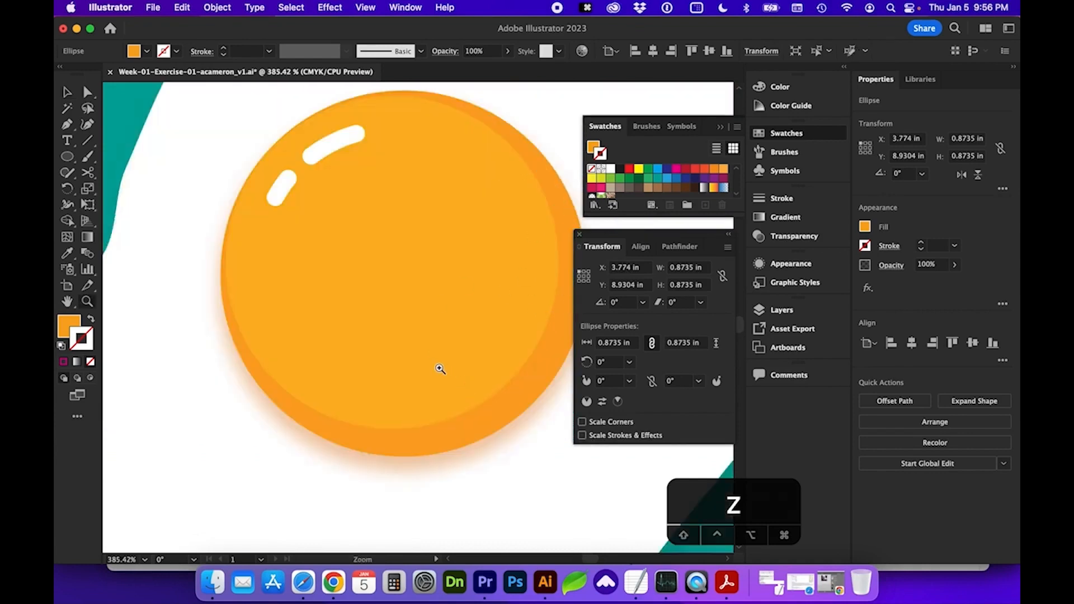
pyautogui.scroll(-5, 440, 369)
pyautogui.hscroll(2, 440, 369)
pyautogui.scroll(-2, 441, 369)
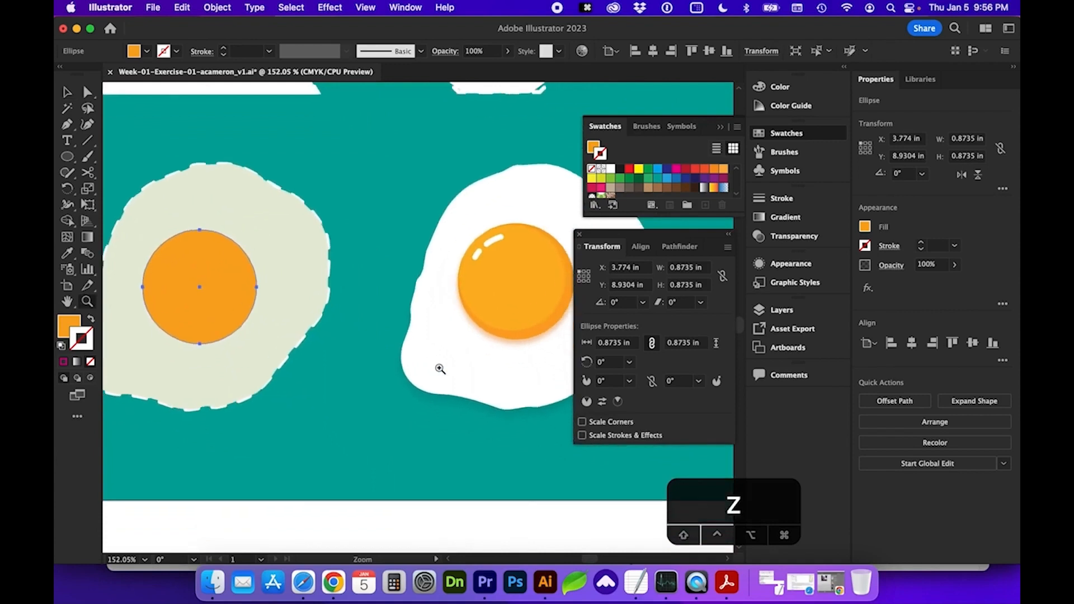
pyautogui.press('super+c')
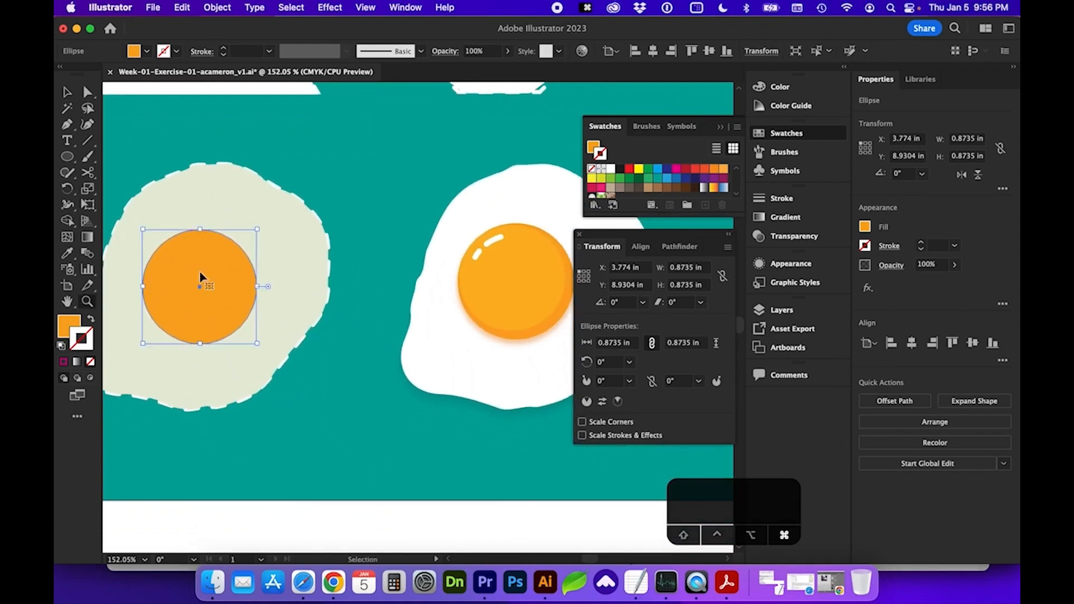
pyautogui.press('super+v')
pyautogui.press('super+z')
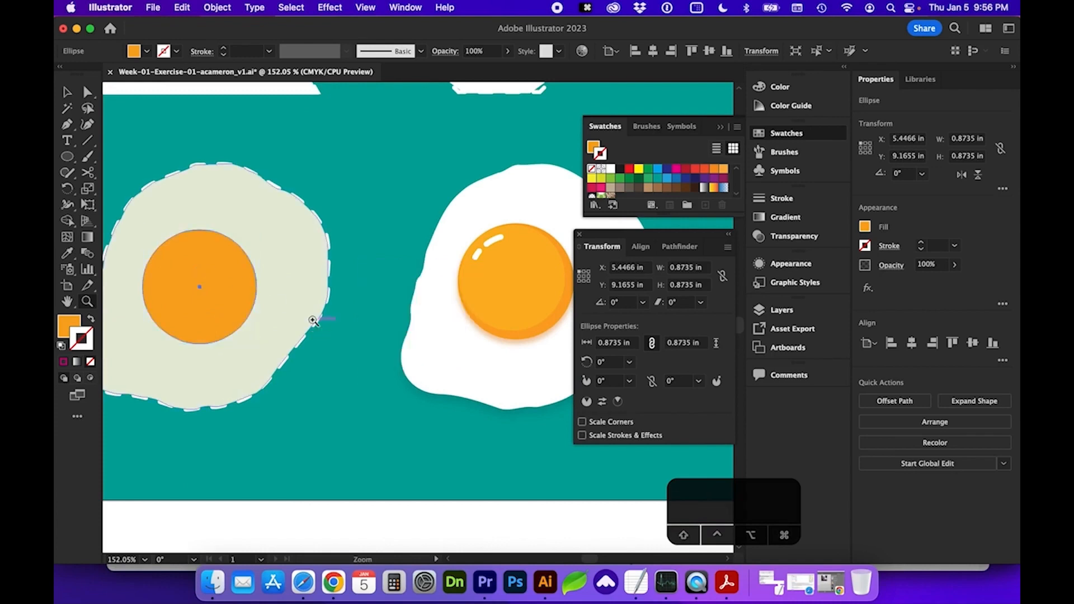
pyautogui.press('super+f')
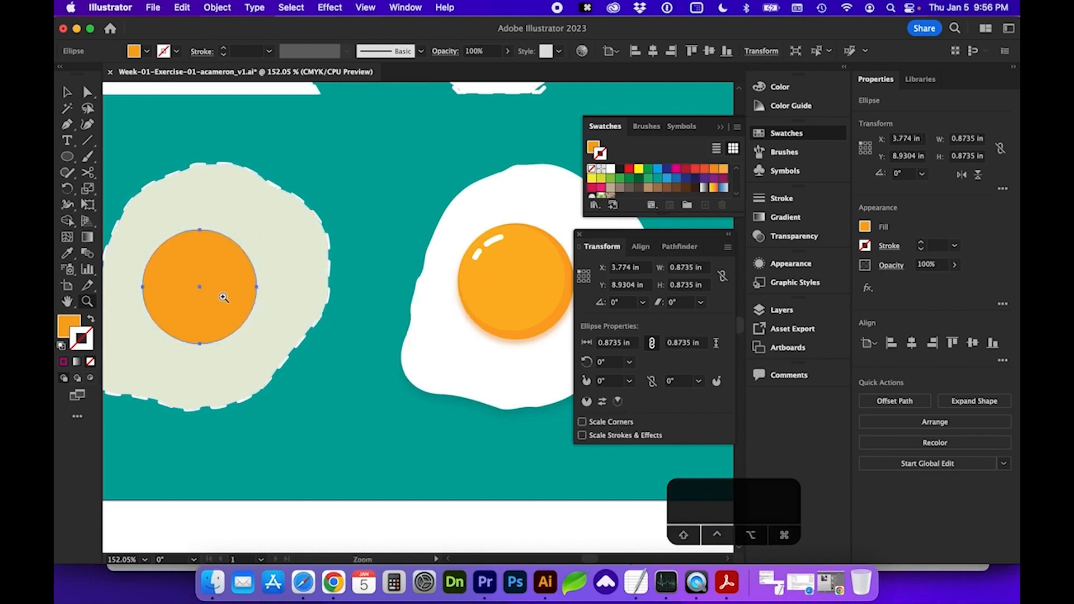
# Scale the copied yolk circle proportionally down to about 0.82 in, keeping it against the original's upper-left edge
pyautogui.hscroll(-1, 224, 297)
pyautogui.click(67, 93)
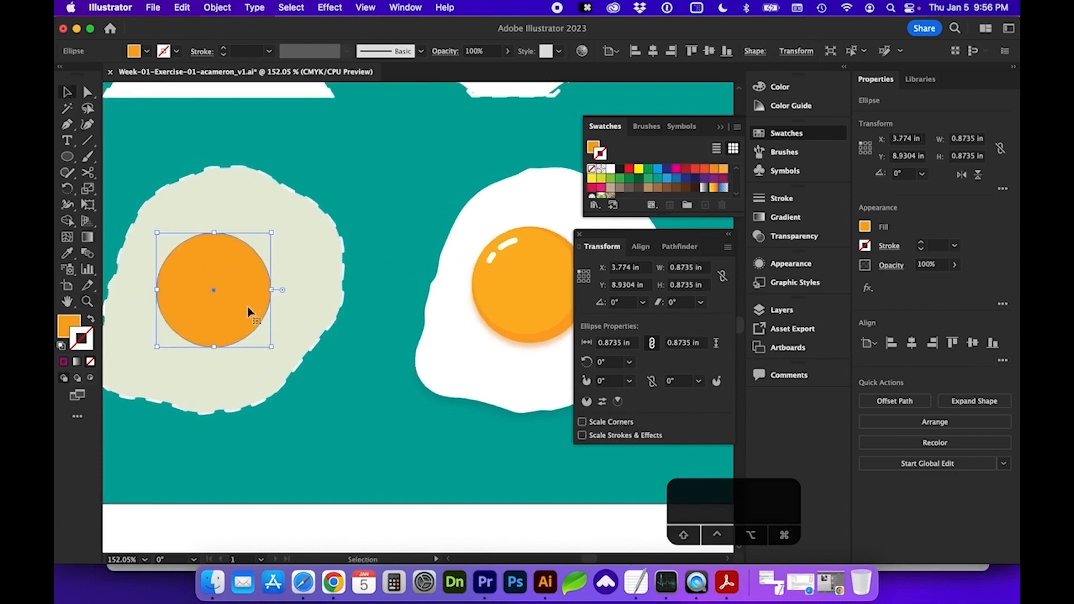
pyautogui.moveTo(271, 348); pyautogui.dragTo(264, 340)
pyautogui.moveTo(158, 233); pyautogui.dragTo(157, 233)
# Fill the smaller yolk circle with a lighter orange sampled from the upper part of the photo's yolk
pyautogui.hscroll(-10, 260, 324)
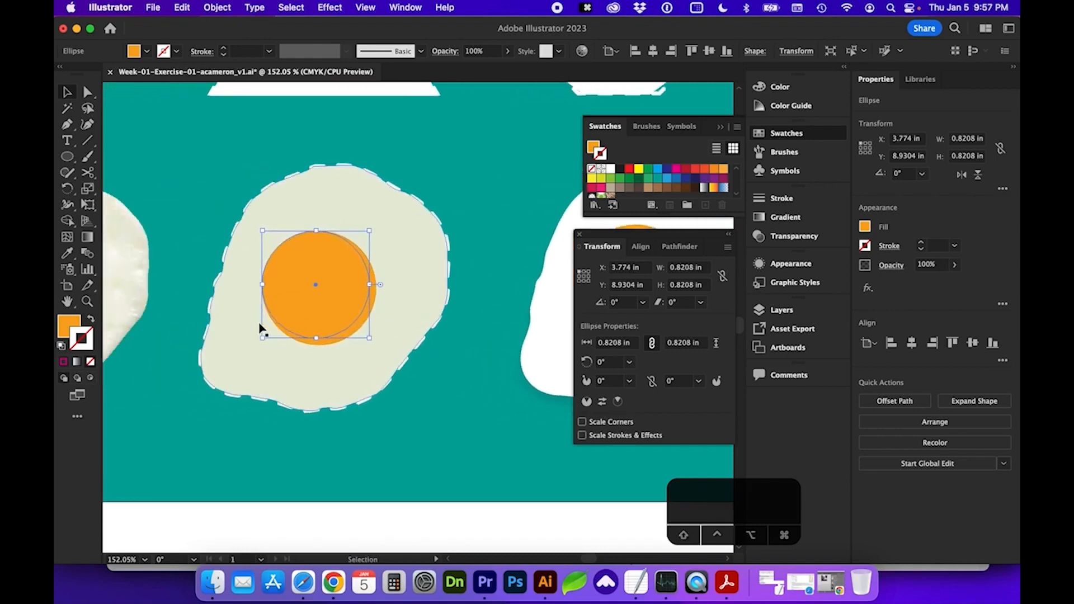
pyautogui.press('i')
pyautogui.hscroll(-2, 264, 318)
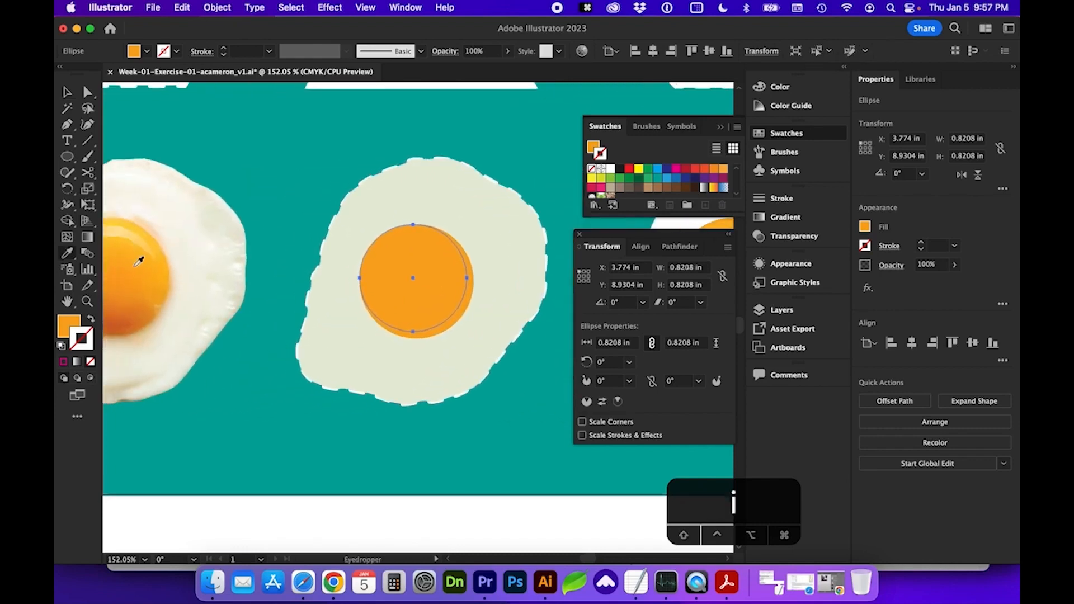
pyautogui.click(136, 245)
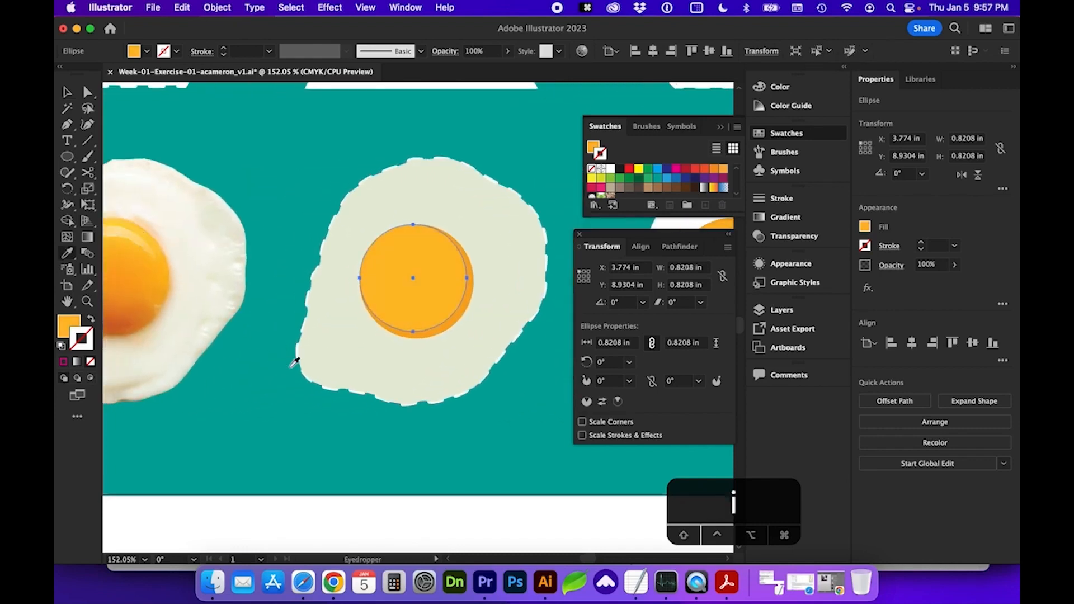
# Examine the white highlight marks on the sample egg's yolk, keeping the sample yolk uncovered for comparison with the drawn one
pyautogui.hscroll(10, 294, 362)
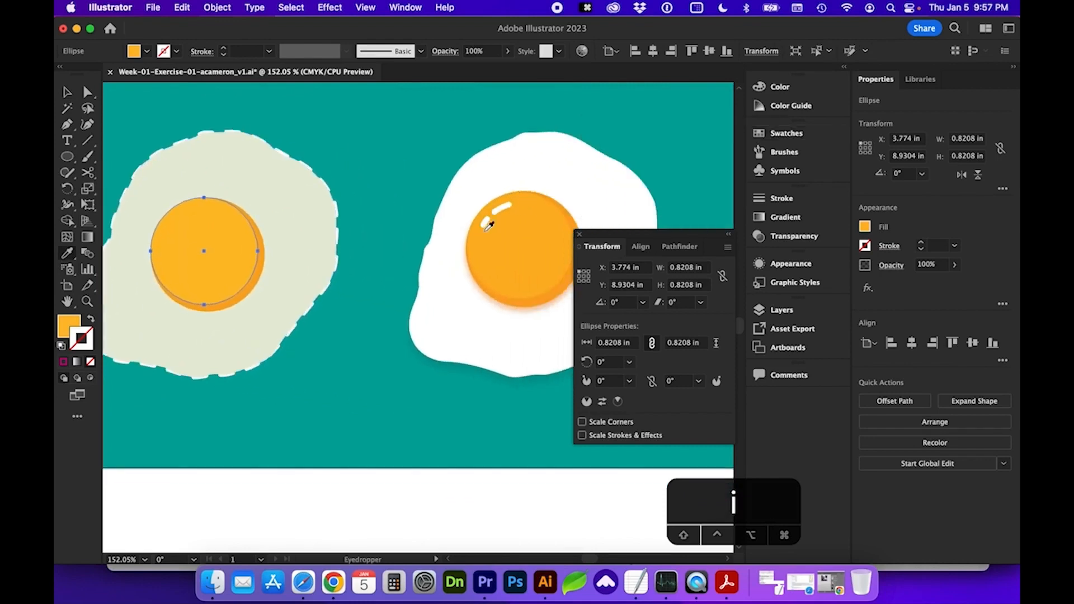
pyautogui.press('z')
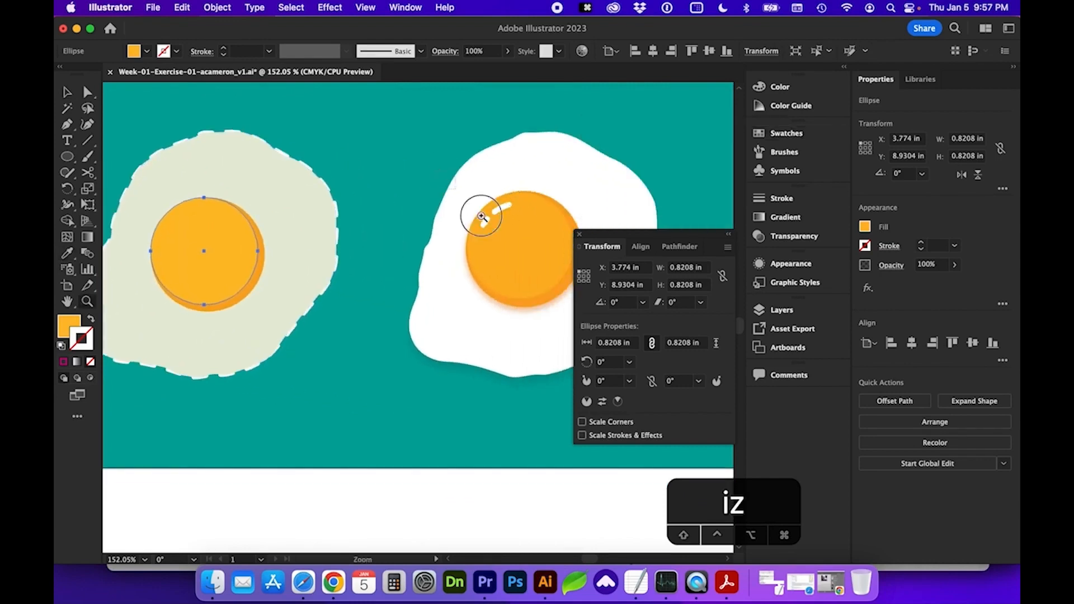
pyautogui.moveTo(542, 205); pyautogui.dragTo(575, 302)
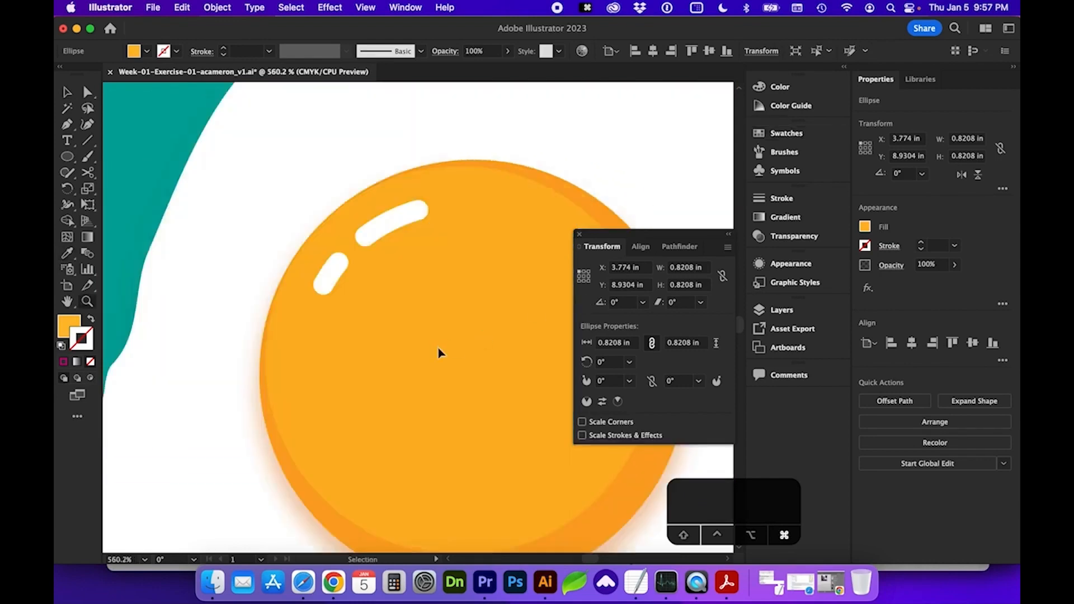
pyautogui.press('super+minus')
pyautogui.press('super+minus')
pyautogui.scroll(-2, 429, 358)
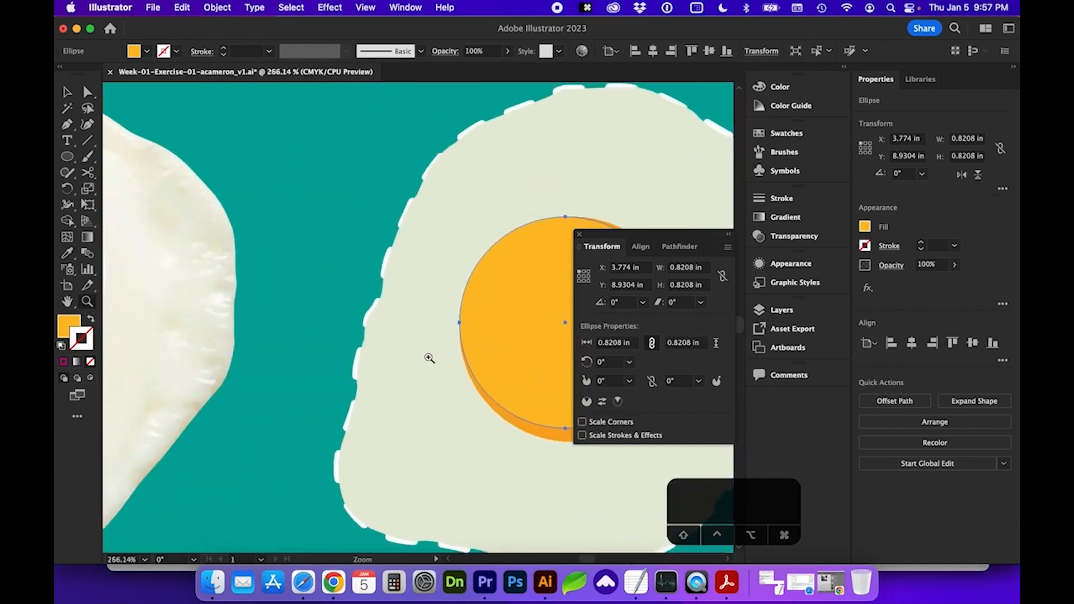
pyautogui.hscroll(9, 429, 358)
pyautogui.hscroll(12, 429, 358)
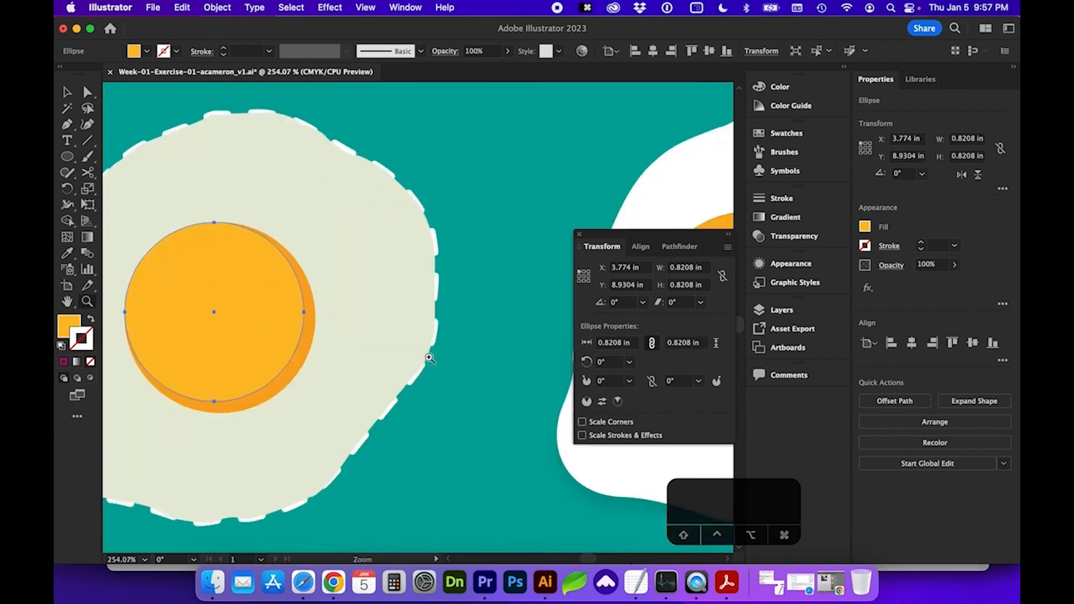
pyautogui.hscroll(-7, 429, 358)
pyautogui.hscroll(-2, 429, 358)
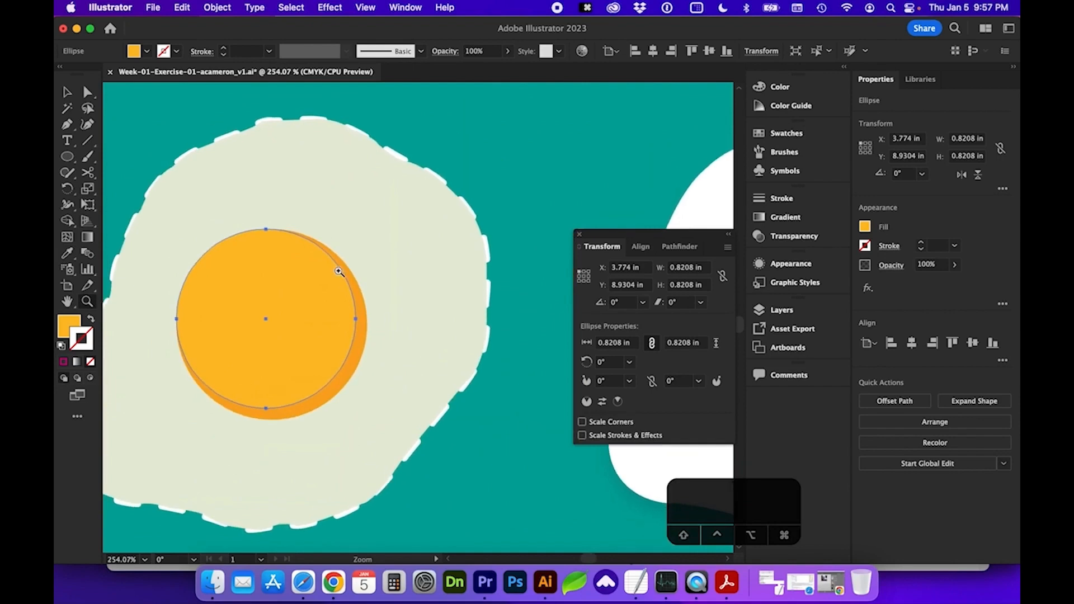
pyautogui.scroll(-2, 339, 271)
pyautogui.hscroll(1, 338, 272)
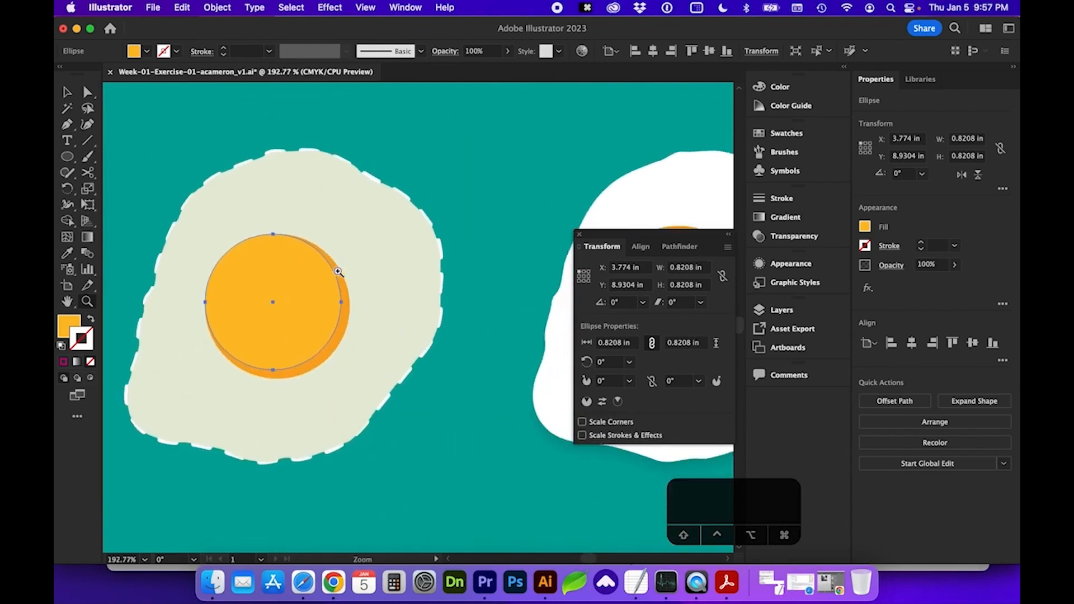
pyautogui.moveTo(612, 235); pyautogui.dragTo(588, 398)
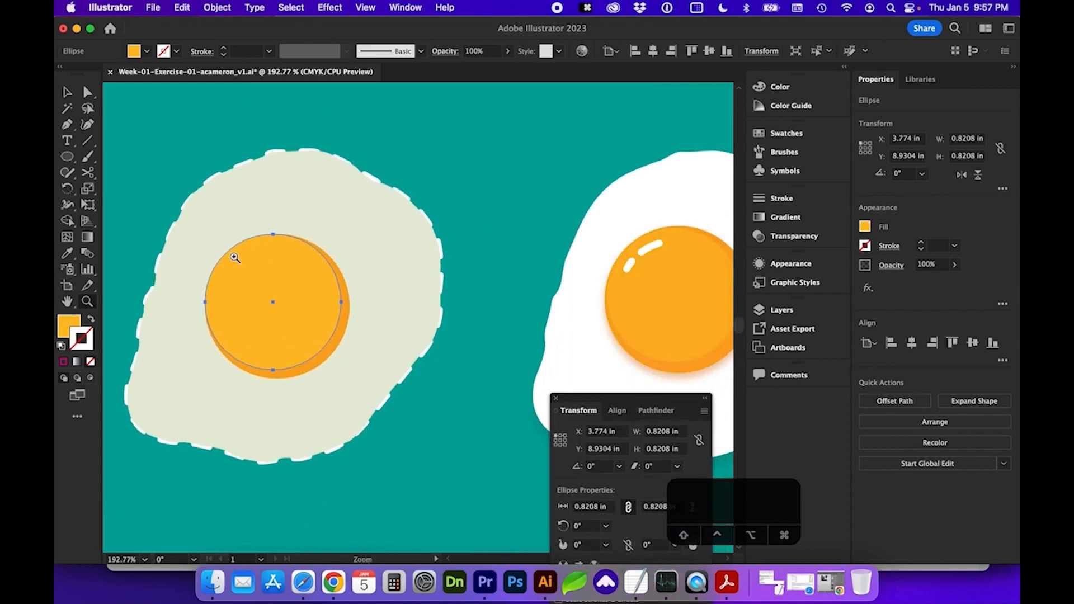
# Paste a copy of the lighter yolk circle in place and scale it proportionally down to about 0.76 in from its upper-left corner
pyautogui.click(67, 92)
pyautogui.click(183, 8)
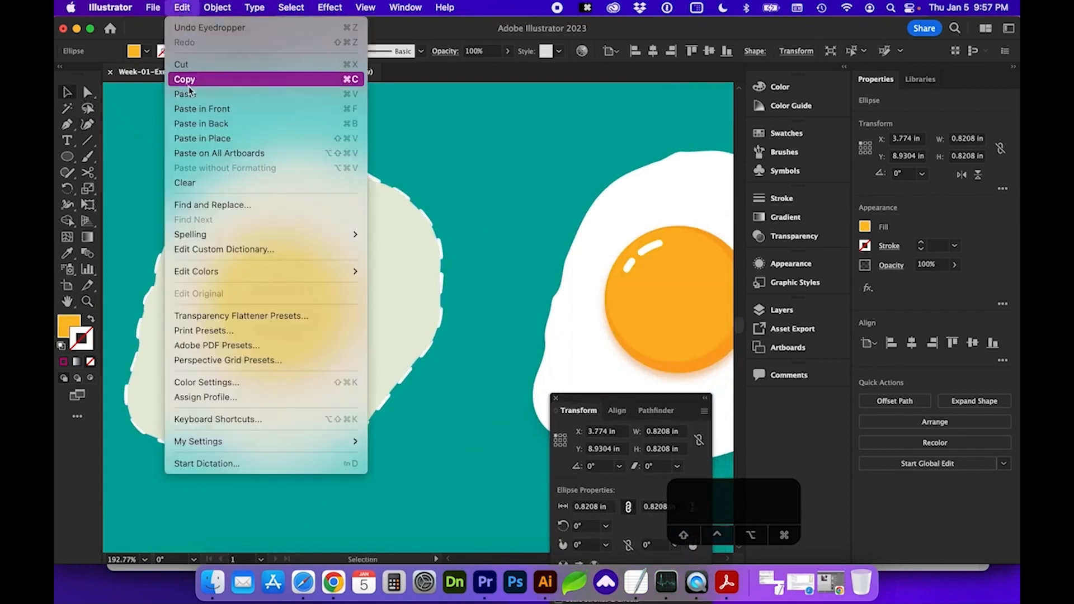
pyautogui.click(190, 81)
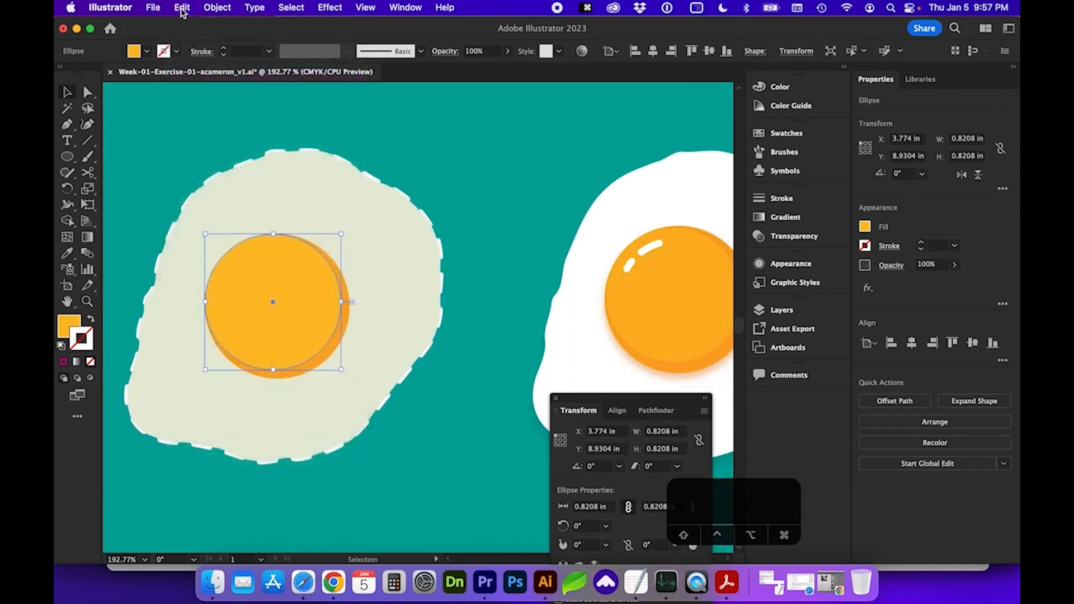
pyautogui.click(182, 8)
pyautogui.click(200, 139)
pyautogui.moveTo(206, 235); pyautogui.dragTo(215, 244)
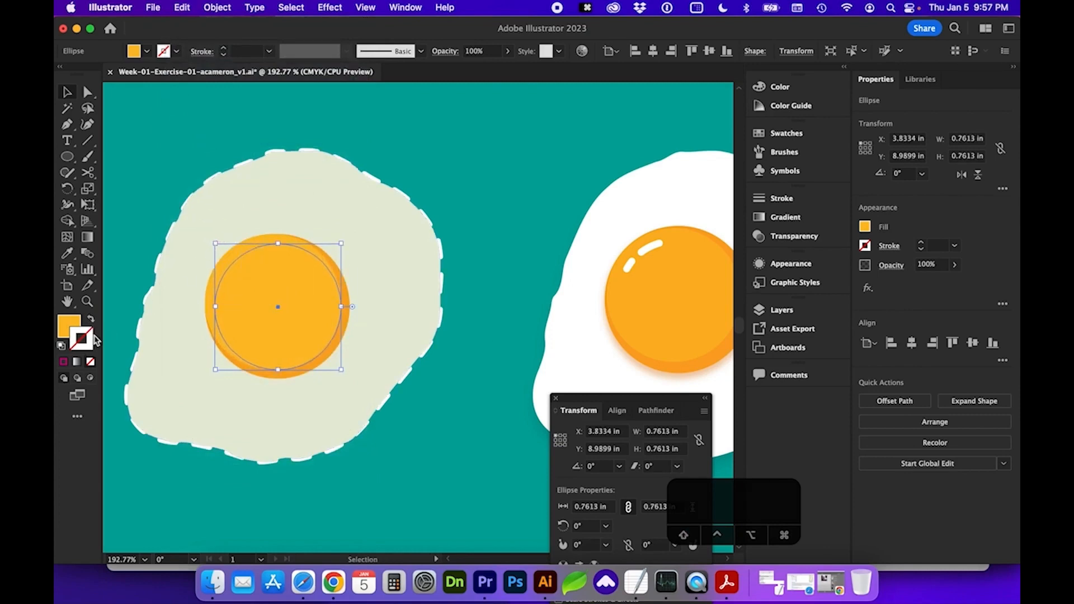
# Swap the smallest circle's fill and stroke so it has no fill, and make its stroke white
pyautogui.click(68, 326)
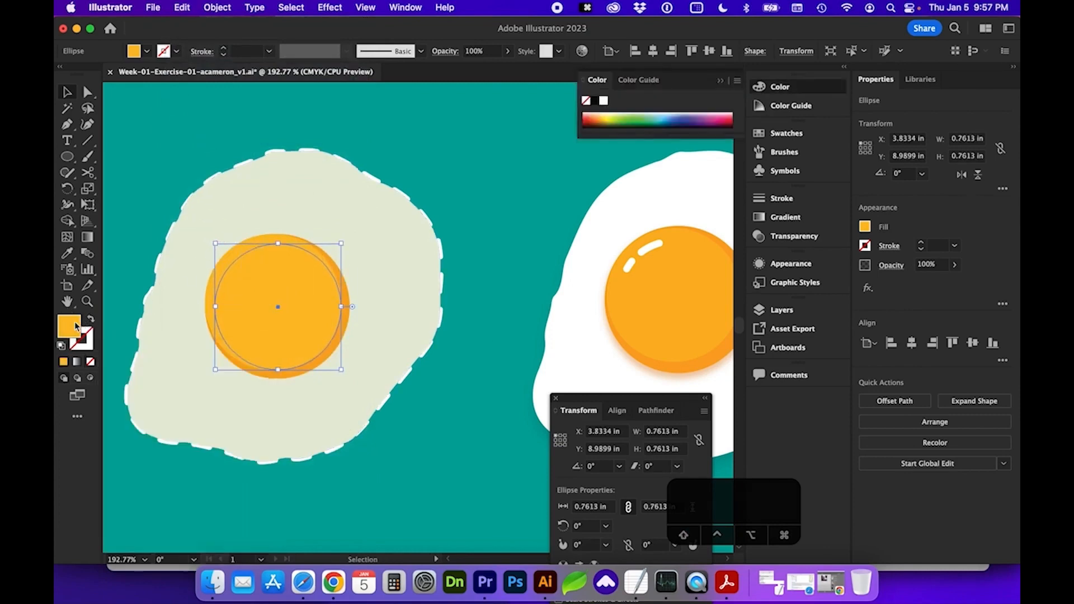
pyautogui.click(92, 321)
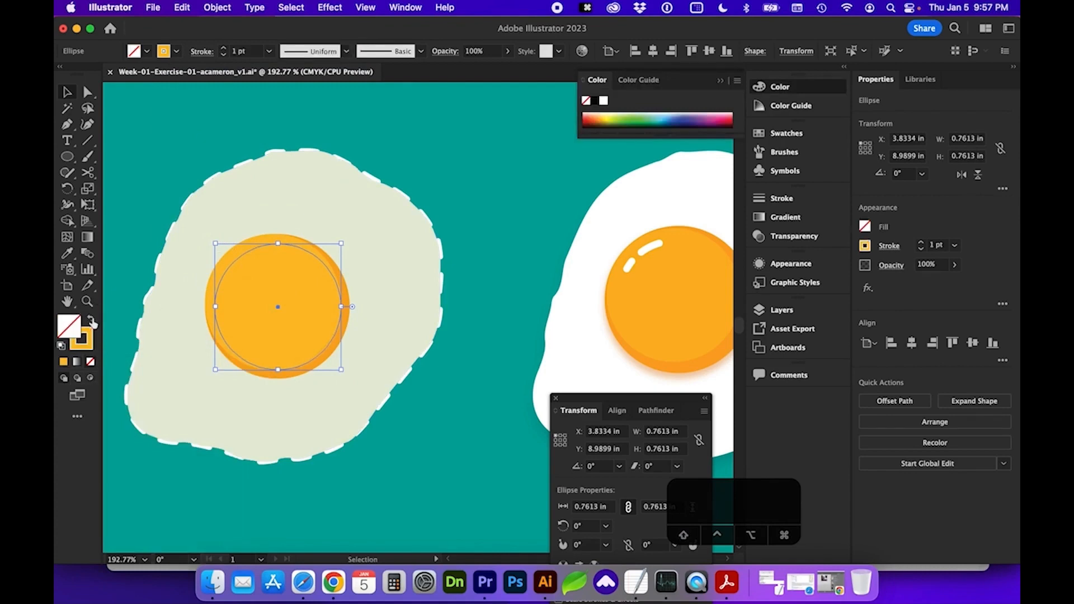
pyautogui.click(88, 343)
pyautogui.click(775, 137)
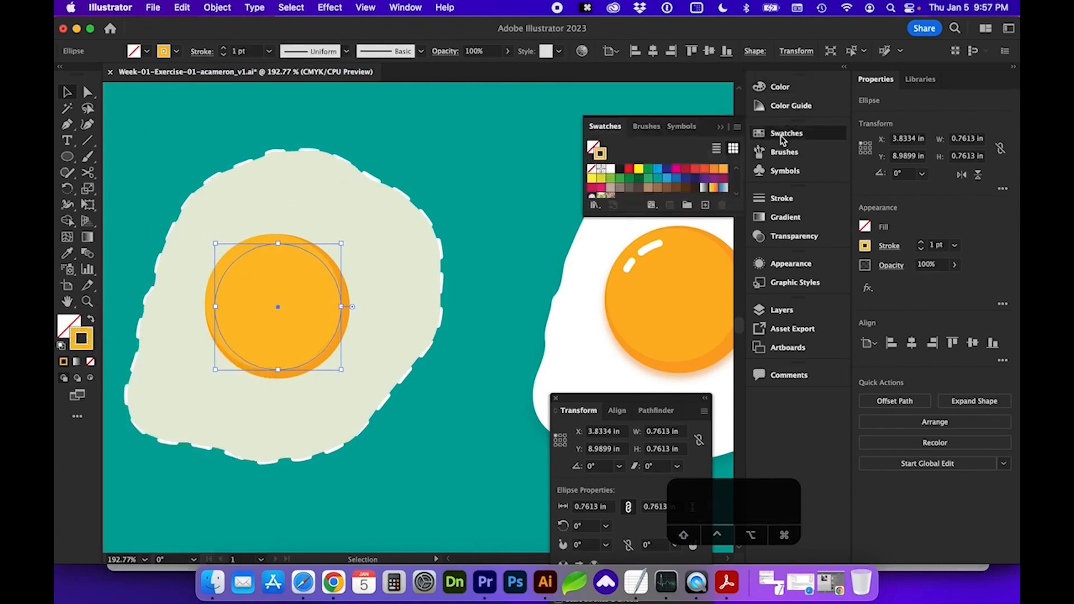
pyautogui.click(612, 170)
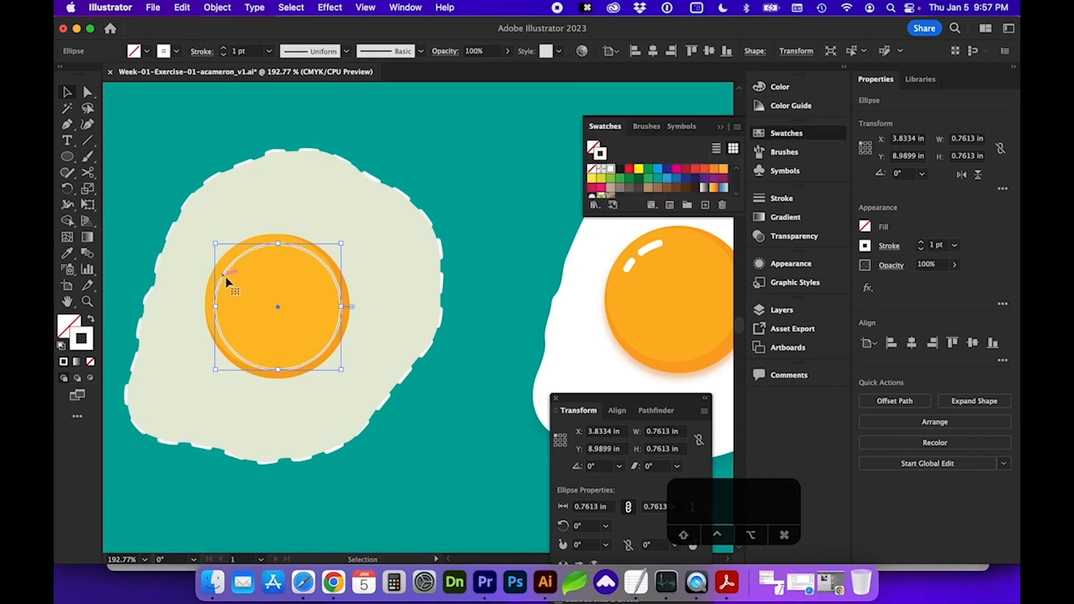
# Cut the white circle outline with the Scissors tool at its upper left and top anchor, and delete the larger remaining part
pyautogui.scroll(1, 226, 279)
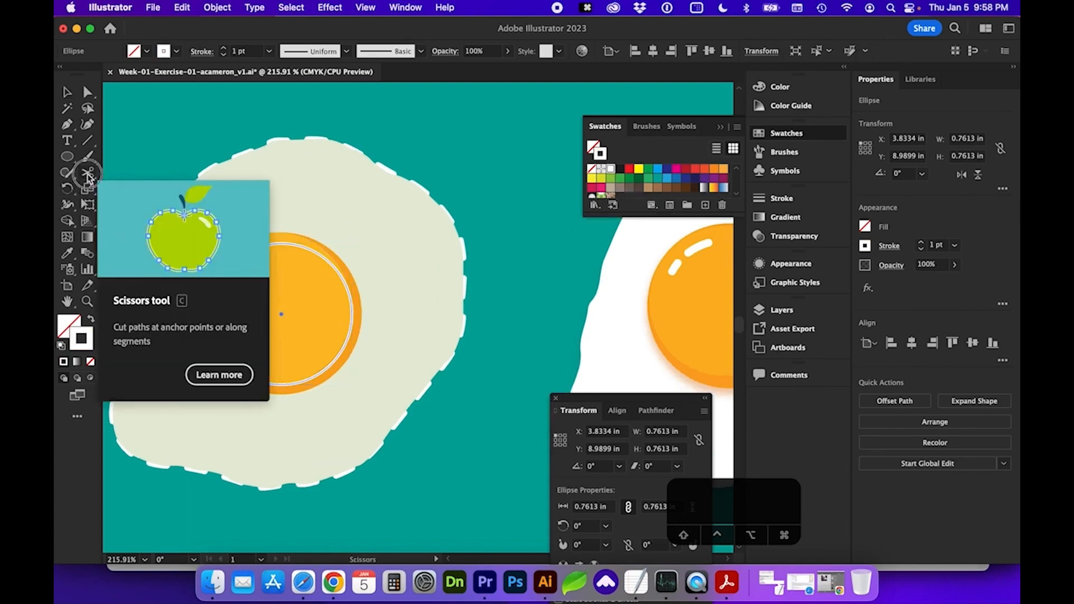
pyautogui.click(87, 174)
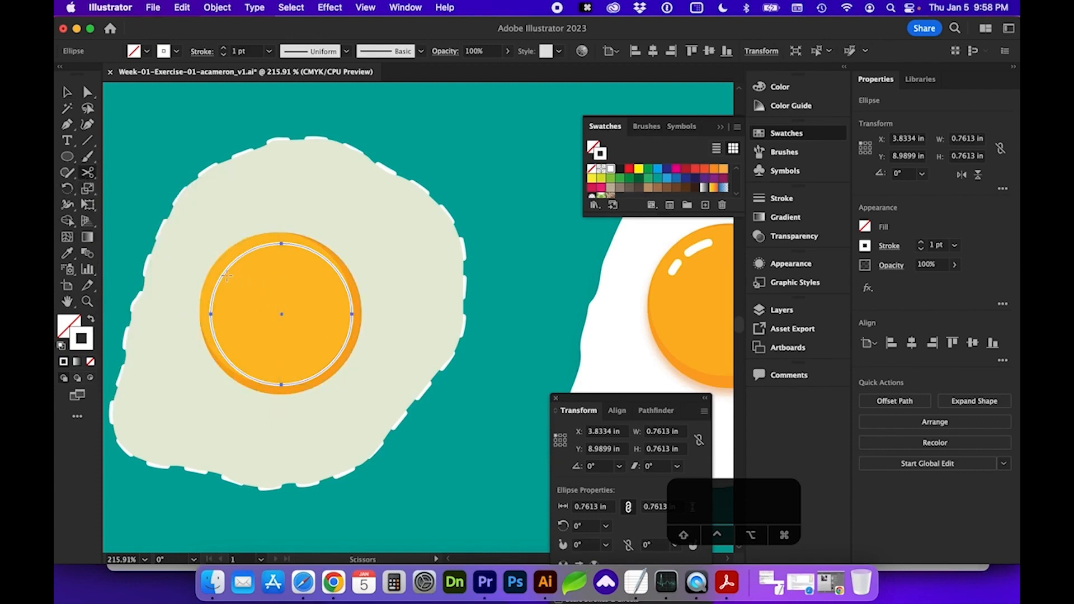
pyautogui.click(223, 274)
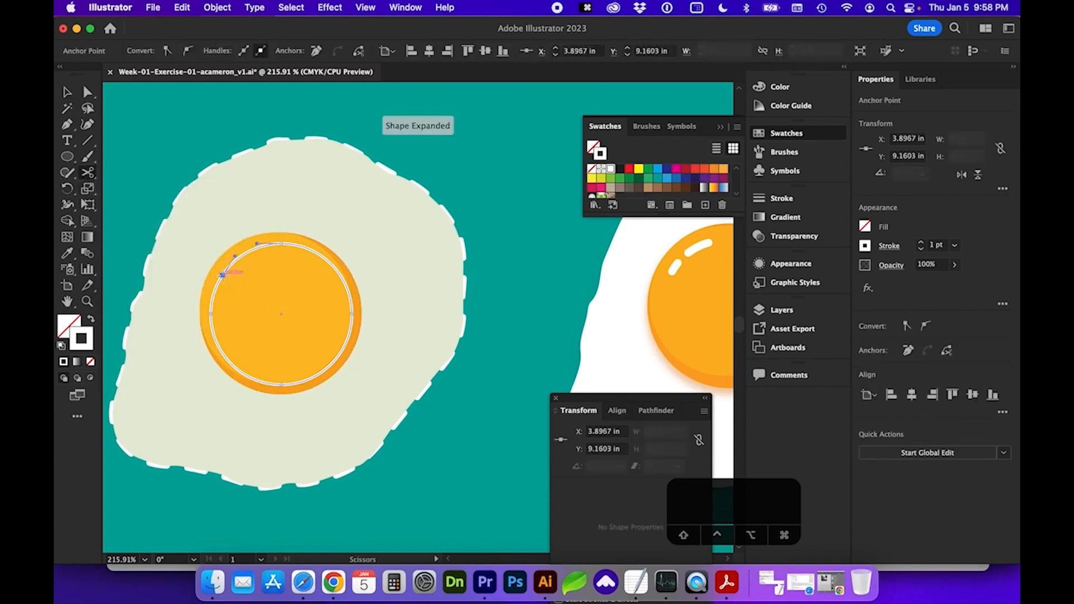
pyautogui.click(282, 244)
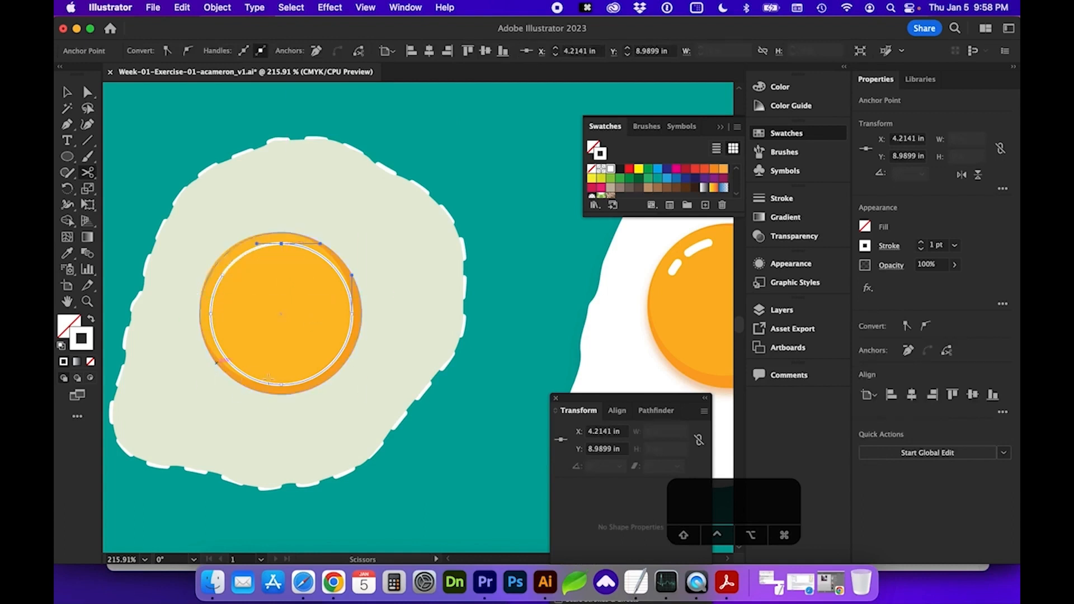
pyautogui.click(67, 92)
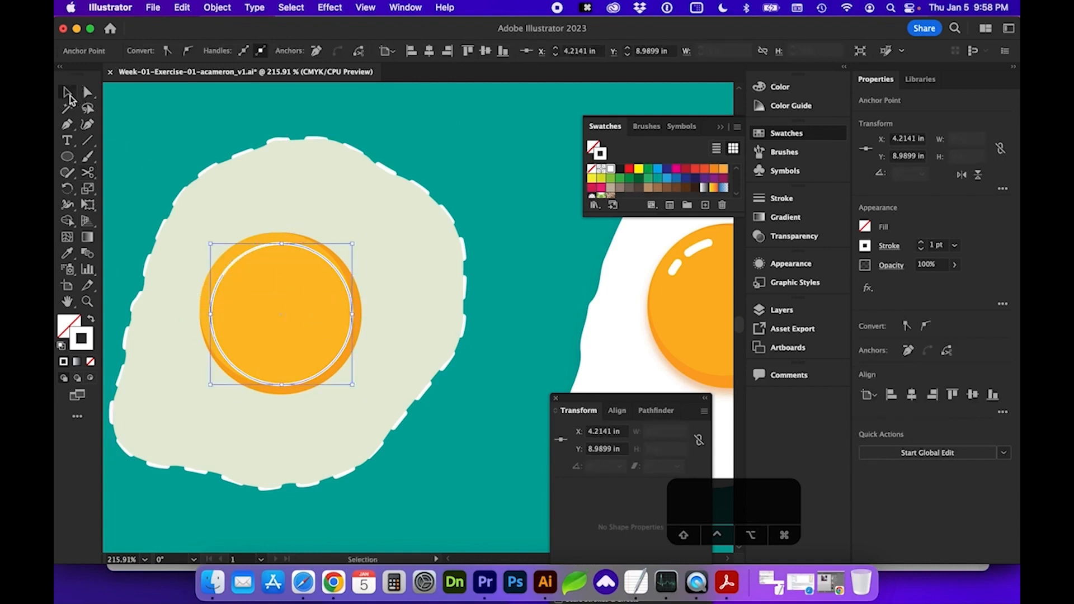
pyautogui.click(346, 272)
pyautogui.moveTo(345, 271); pyautogui.dragTo(362, 312)
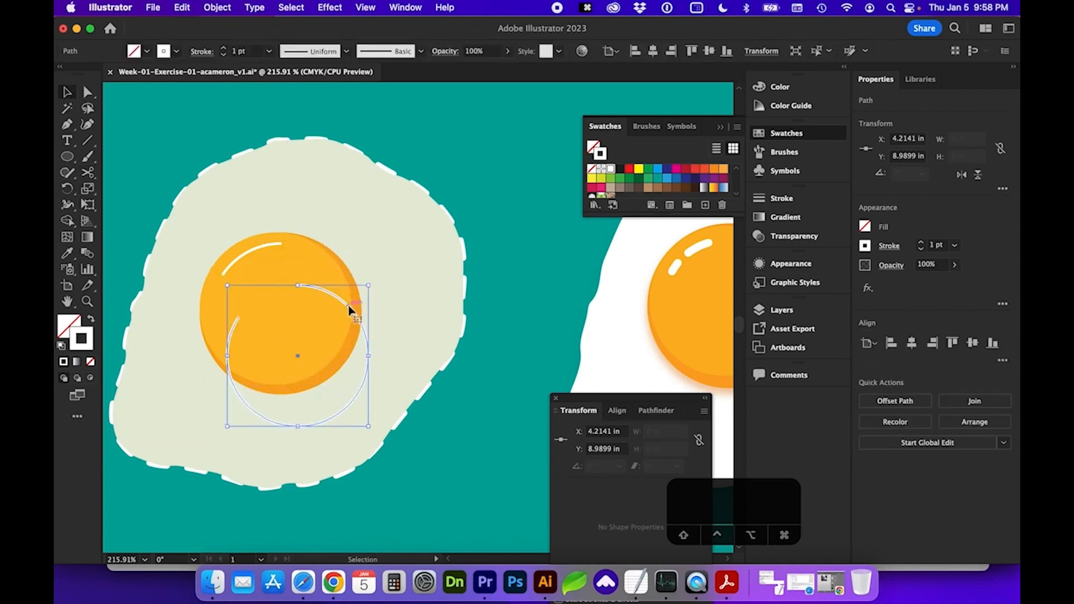
pyautogui.press('BackSpace')
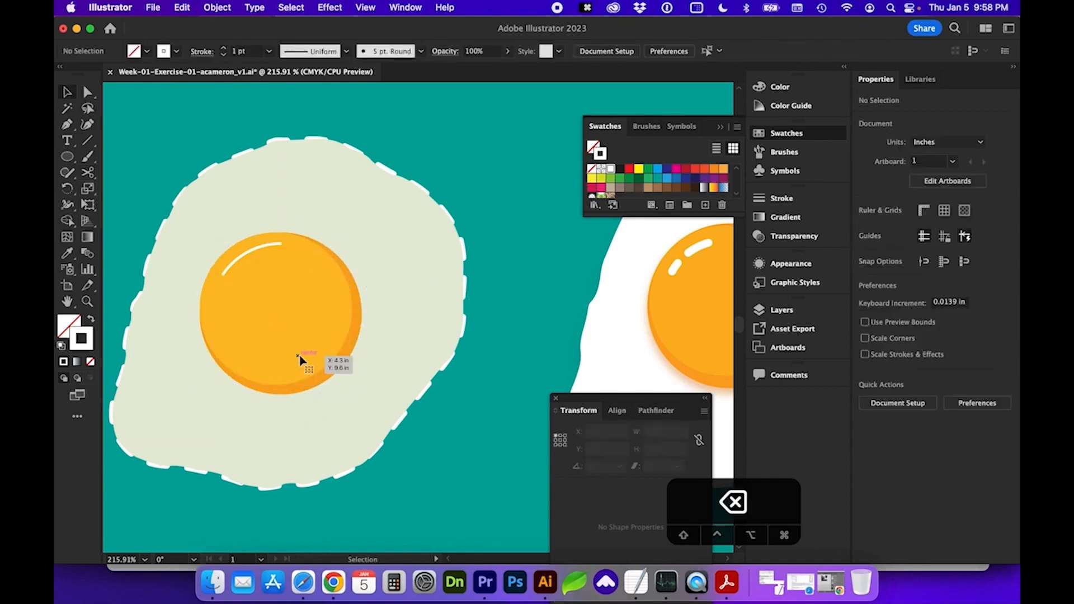
# Cut the white highlight arc at two points near its middle and delete the short piece between the cuts
pyautogui.click(246, 258)
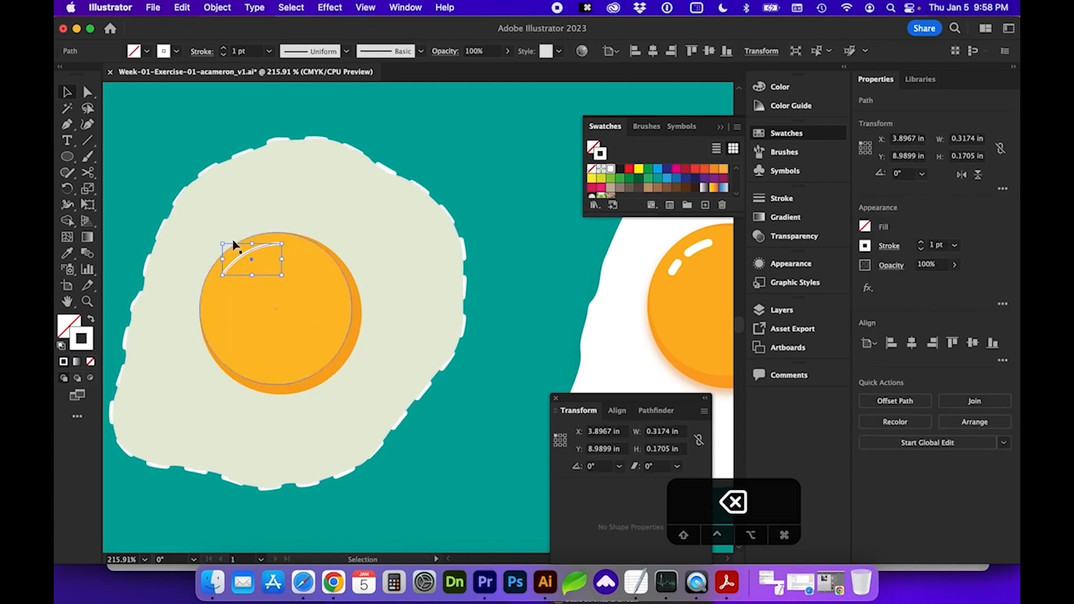
pyautogui.click(87, 174)
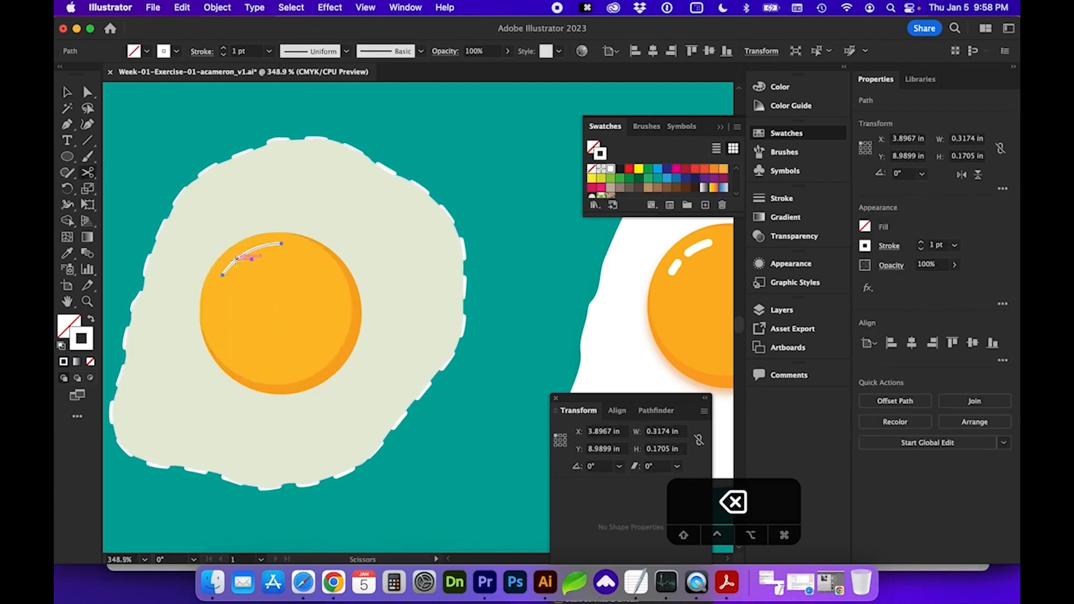
pyautogui.scroll(3, 235, 258)
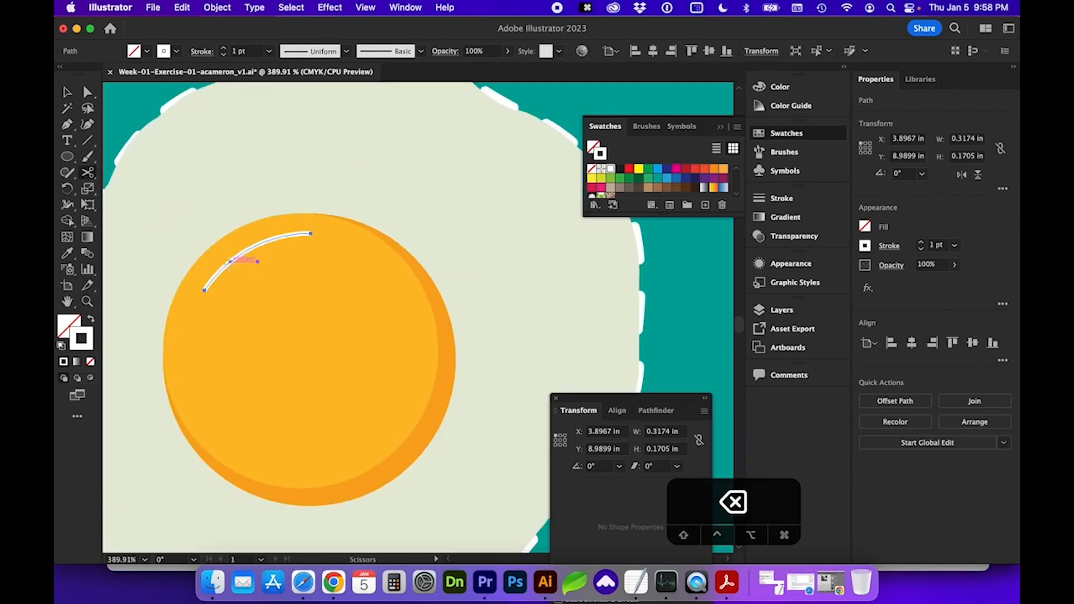
pyautogui.click(252, 245)
pyautogui.click(276, 237)
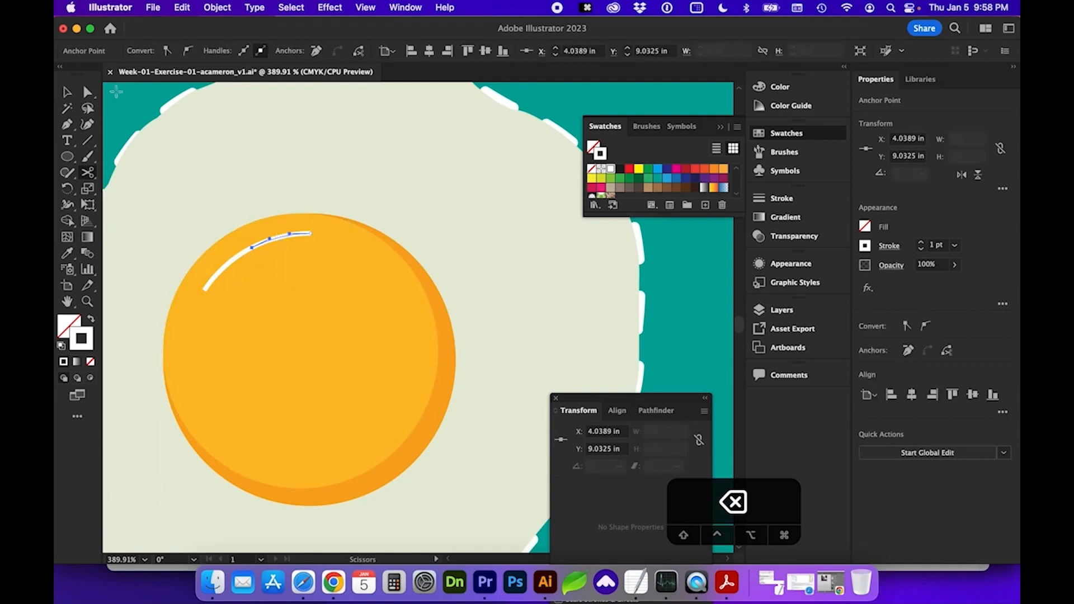
pyautogui.click(67, 91)
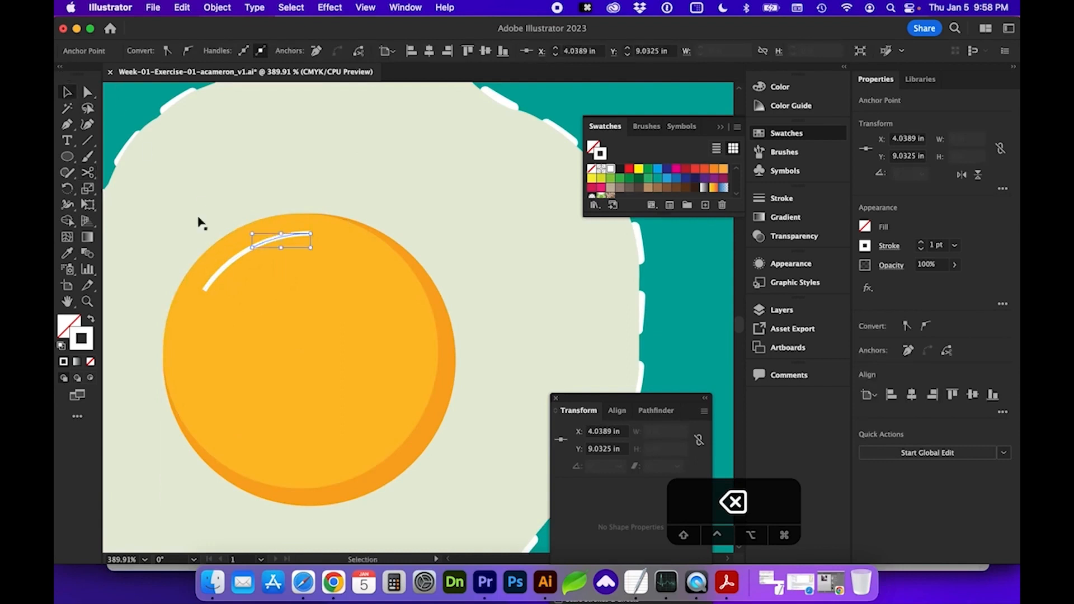
pyautogui.click(241, 256)
pyautogui.press('BackSpace')
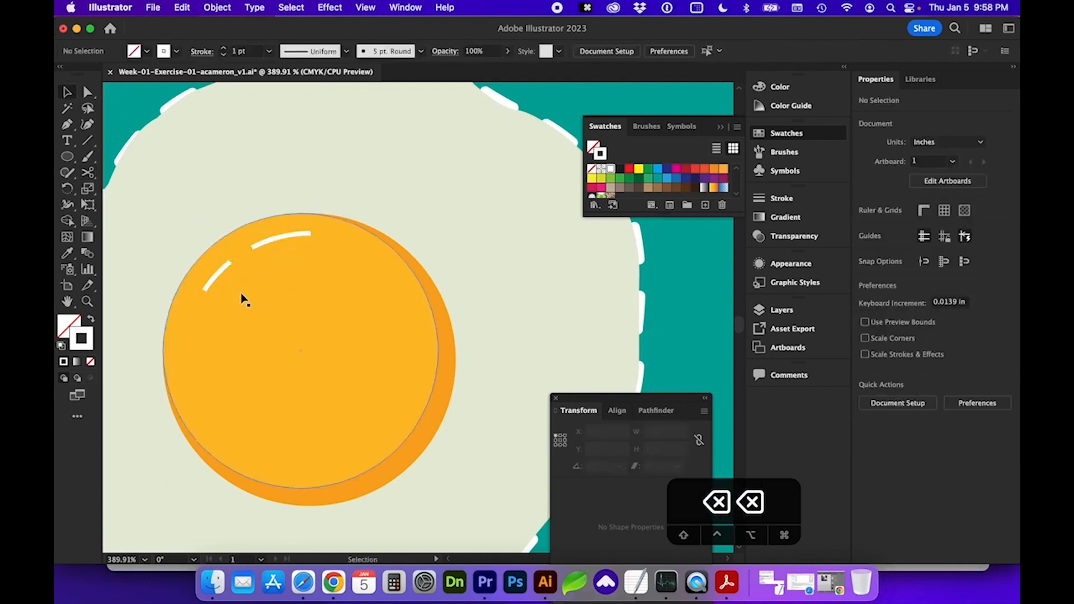
# Set both white highlight arcs on the yolk to a 2.5 pt stroke with round caps
pyautogui.scroll(-2, 245, 301)
pyautogui.scroll(-3, 244, 300)
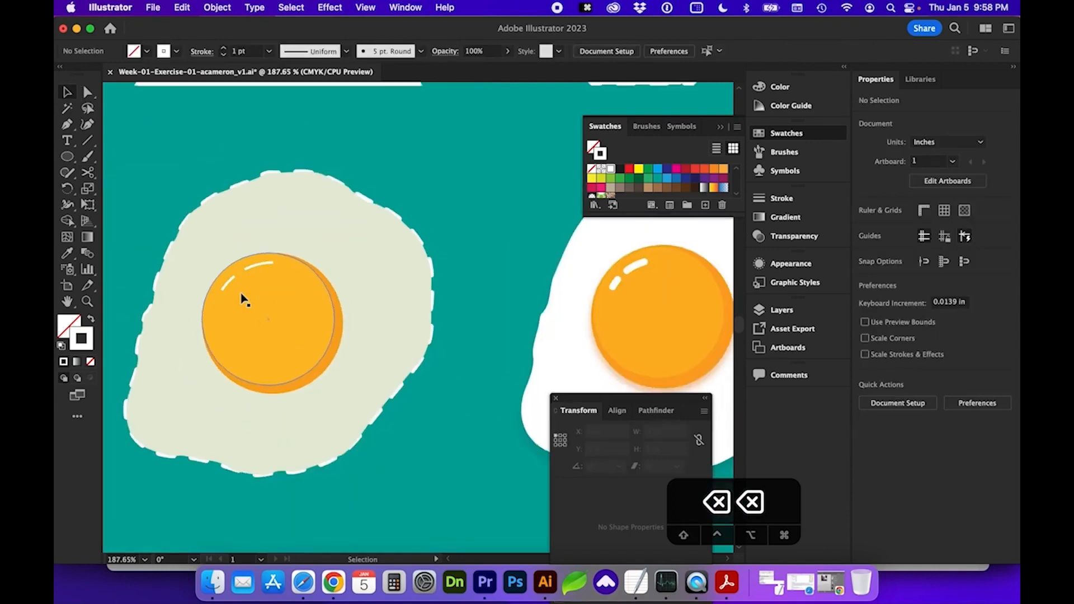
pyautogui.click(239, 261)
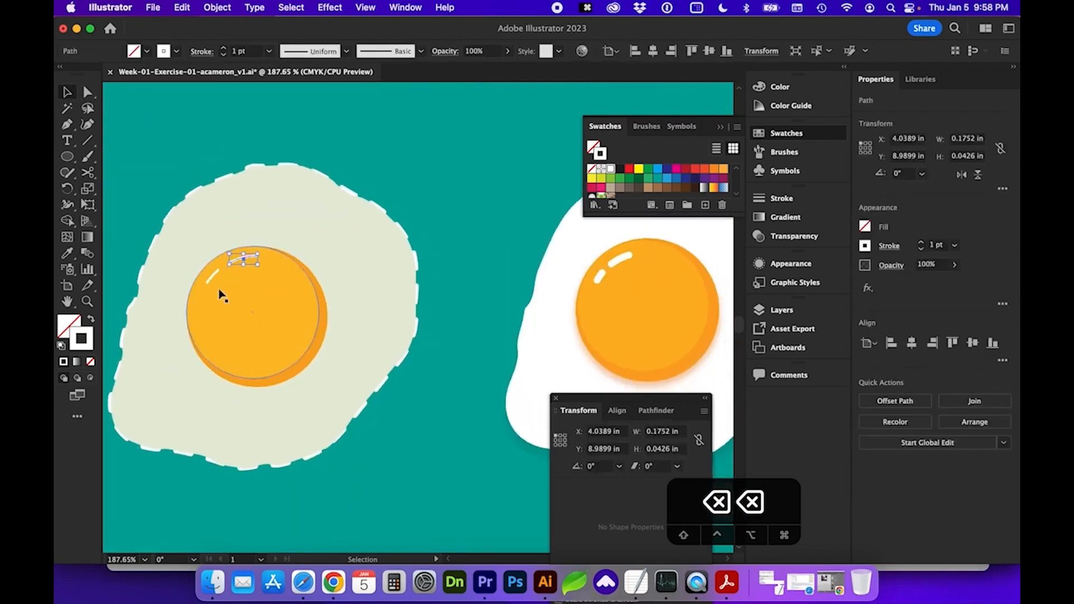
pyautogui.keyDown('shift'); pyautogui.click(212, 279); pyautogui.keyUp('shift')
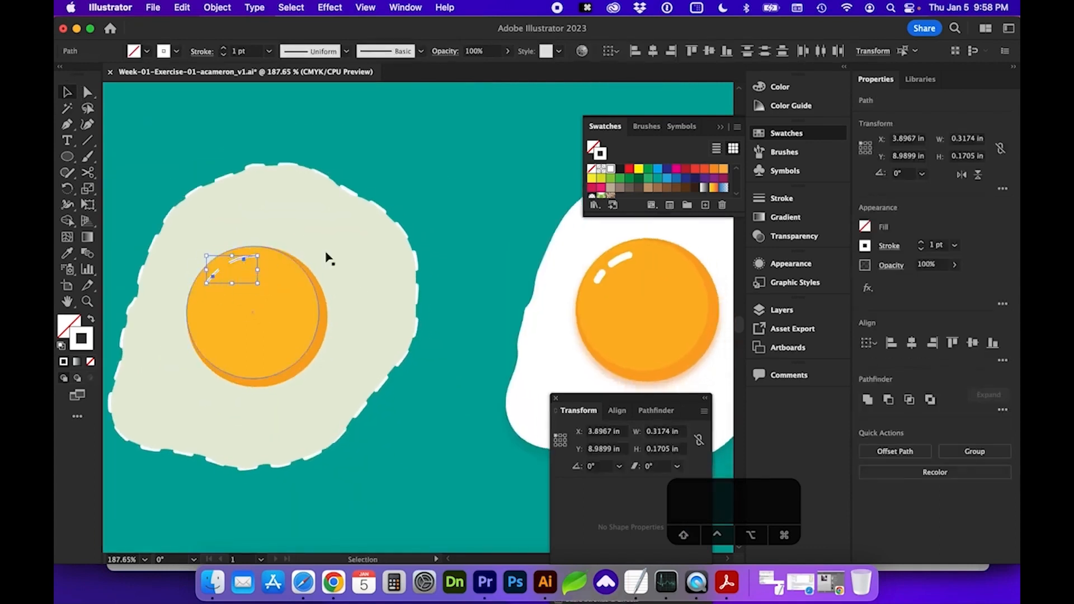
pyautogui.click(226, 49)
pyautogui.click(234, 51)
pyautogui.write('.5')
pyautogui.press('Return')
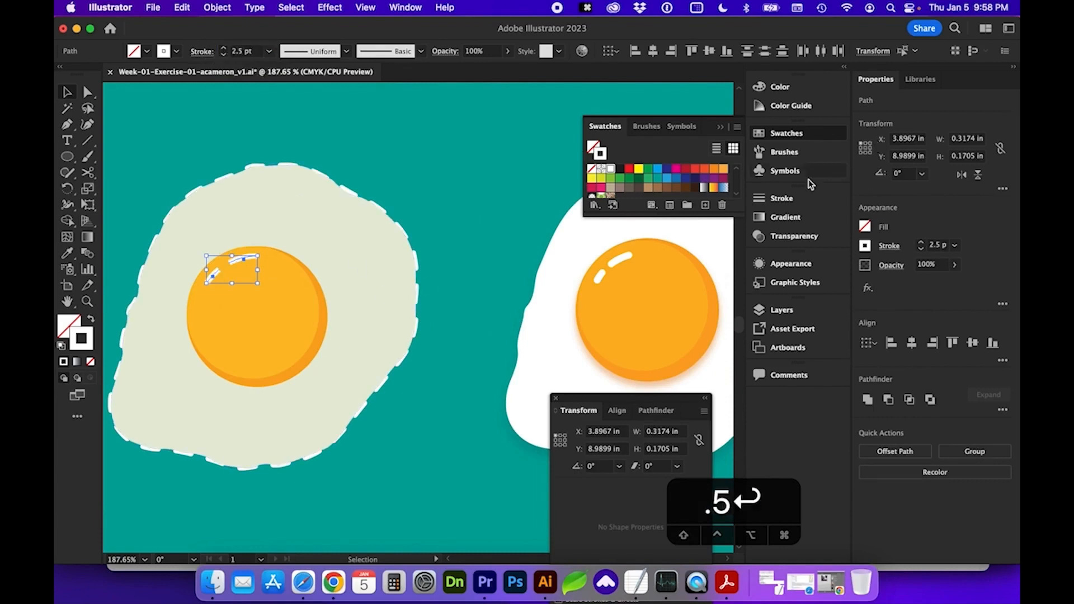
pyautogui.click(772, 199)
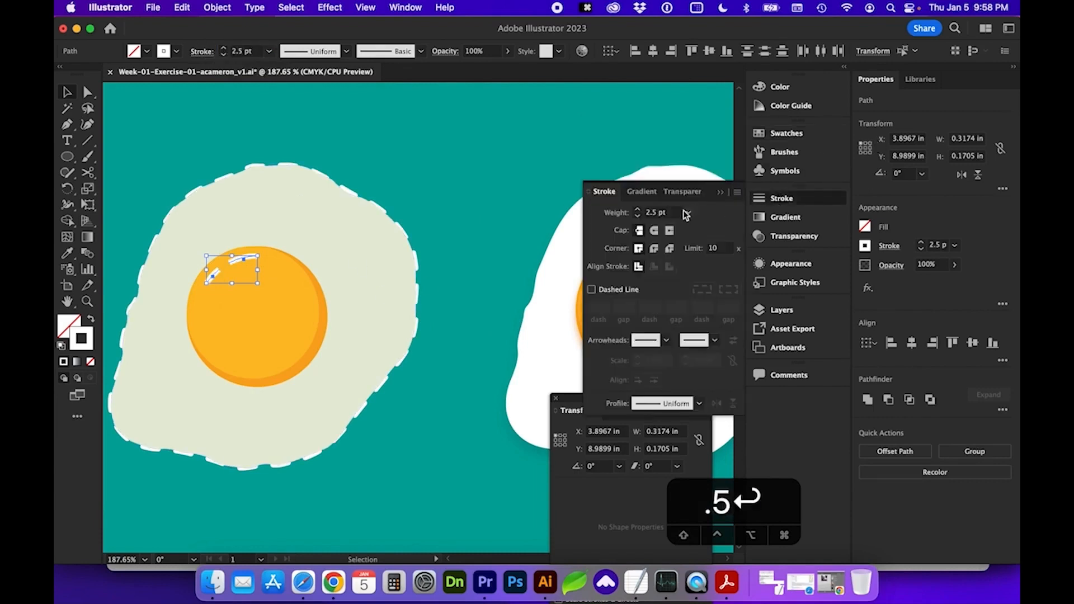
pyautogui.click(657, 234)
# Fill the traced egg white with the sample egg's white using the Eyedropper, and deselect it
pyautogui.hscroll(1, 448, 316)
pyautogui.hscroll(3, 421, 324)
pyautogui.scroll(-2, 421, 325)
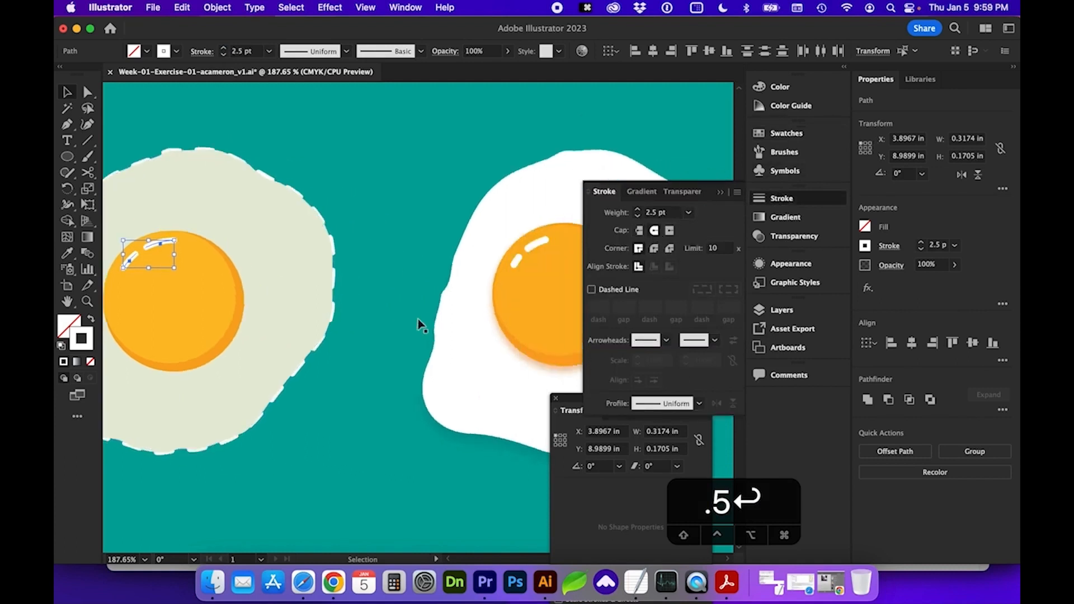
pyautogui.click(305, 237)
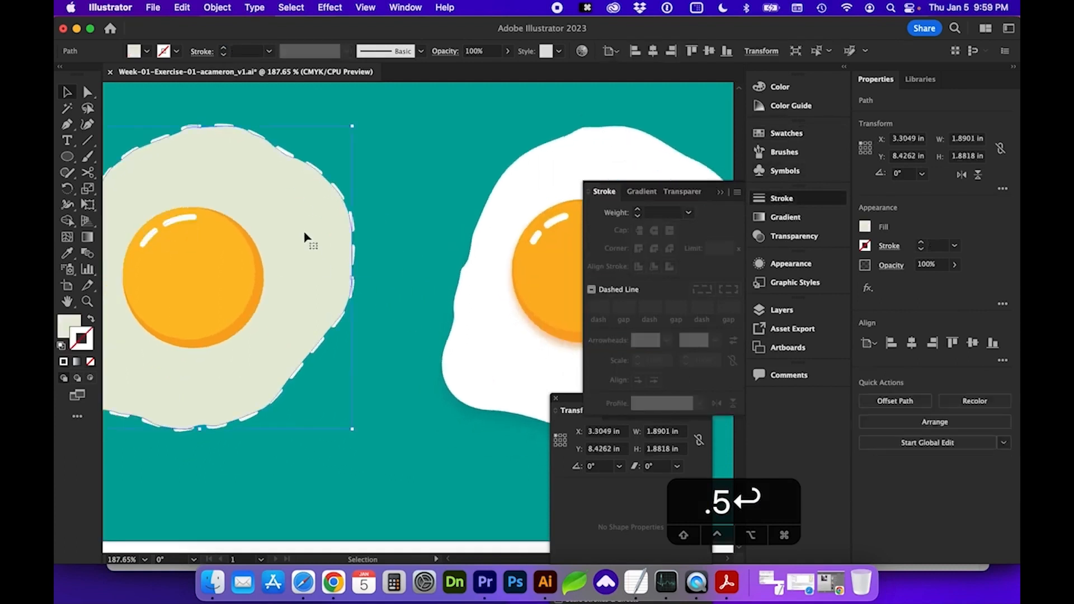
pyautogui.hscroll(-3, 305, 237)
pyautogui.scroll(1, 305, 238)
pyautogui.press('i')
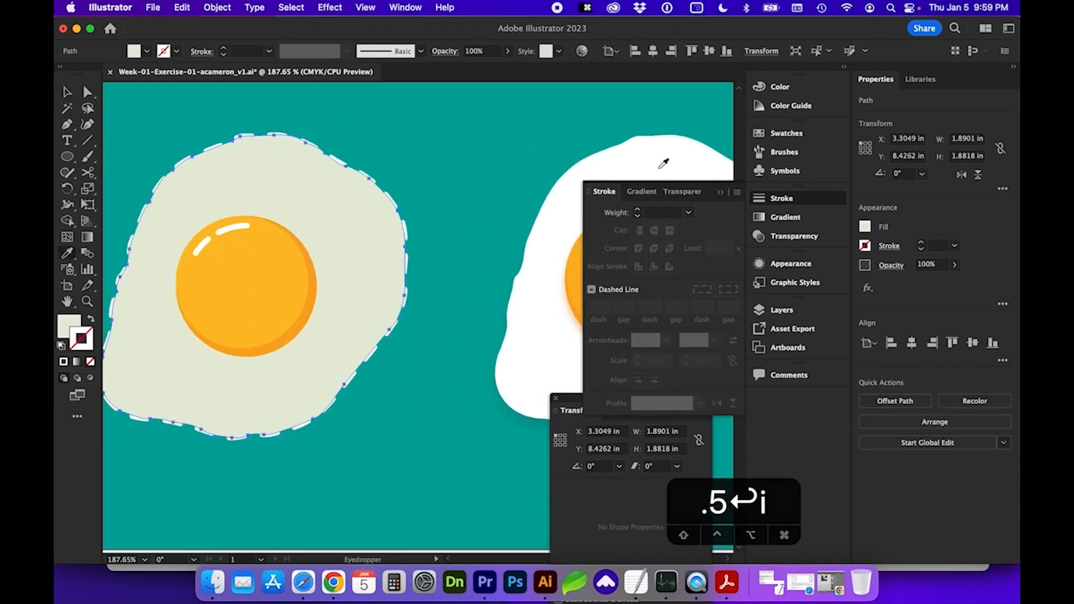
pyautogui.click(660, 166)
pyautogui.scroll(-2, 407, 307)
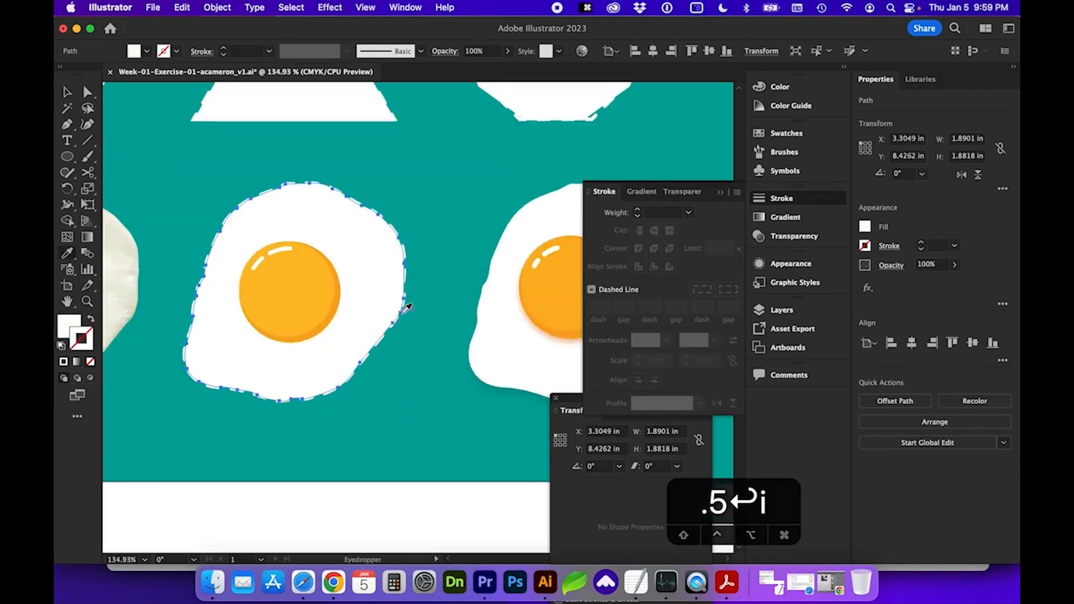
pyautogui.press('super+0')
pyautogui.scroll(-3, 453, 412)
pyautogui.hscroll(2, 453, 413)
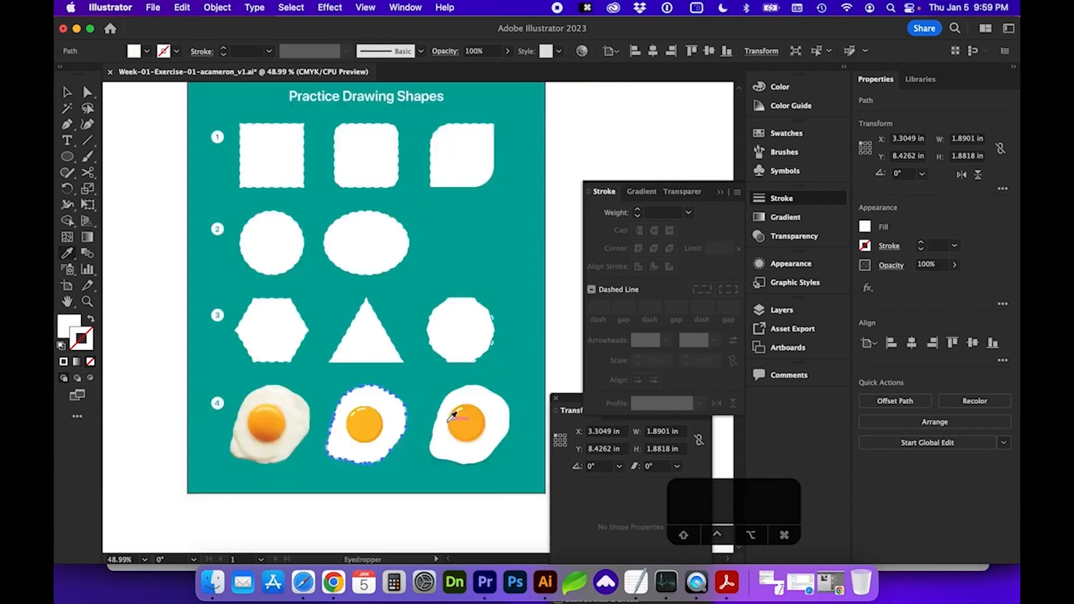
pyautogui.press('v')
pyautogui.click(398, 537)
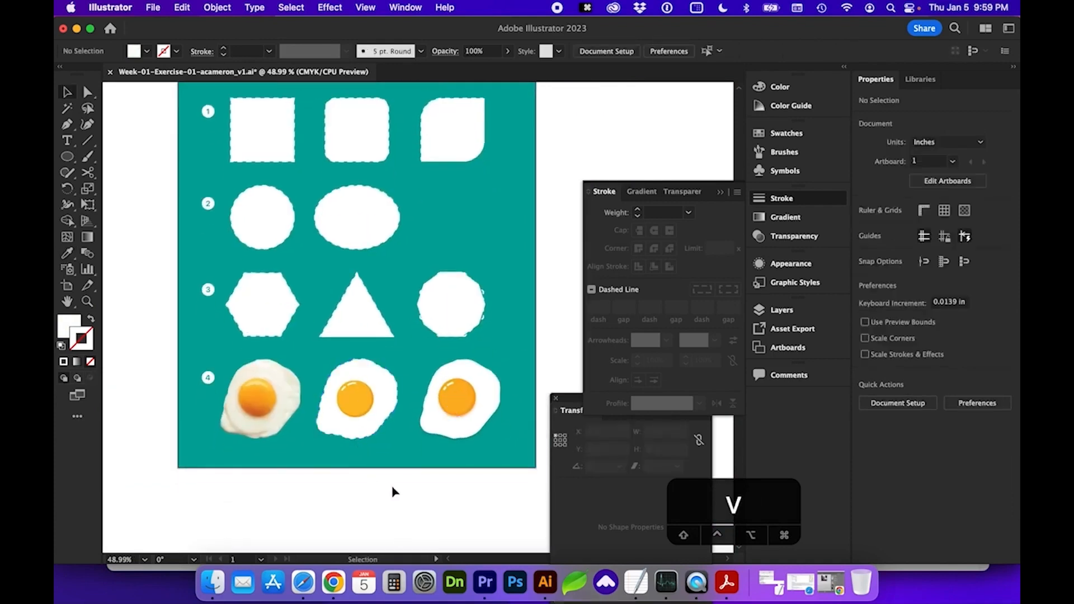
# Add a Drop Shadow effect with 15% opacity to the traced egg white in row 4
pyautogui.press('z')
pyautogui.moveTo(523, 487); pyautogui.dragTo(537, 495)
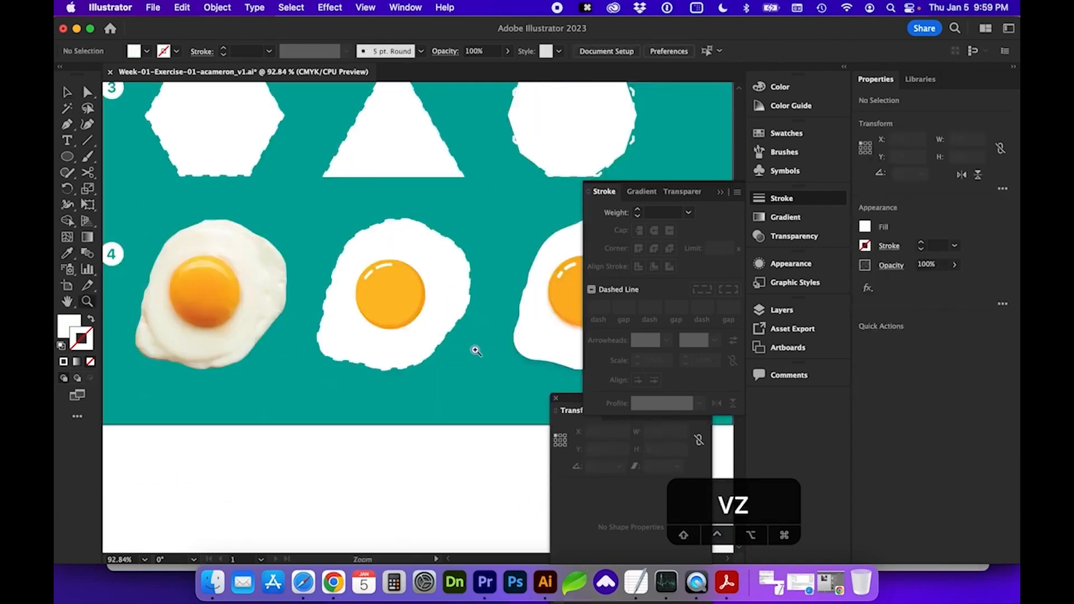
pyautogui.hscroll(4, 472, 364)
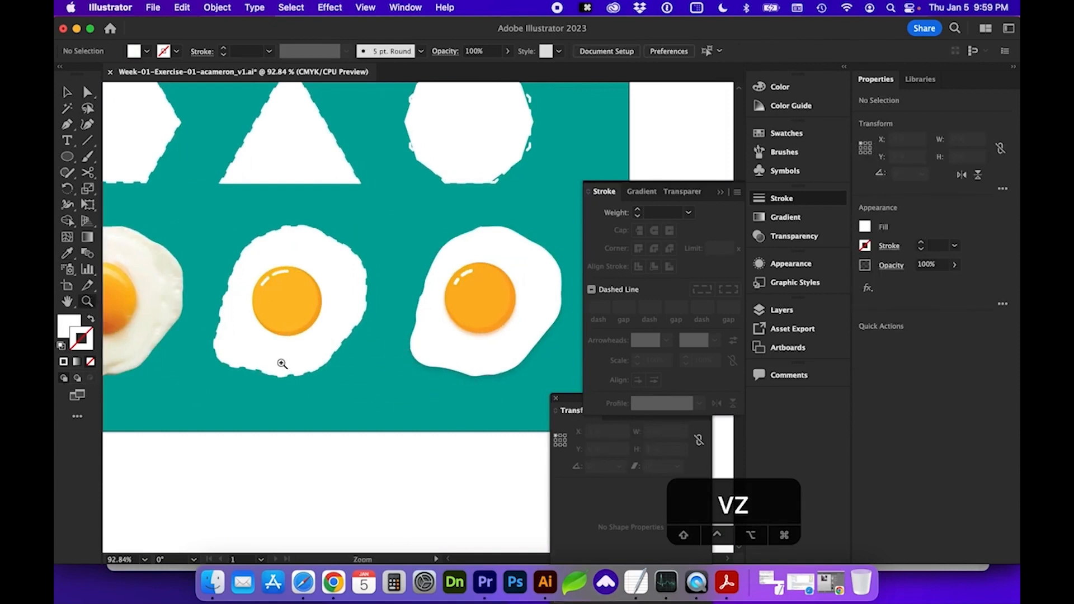
pyautogui.press('v')
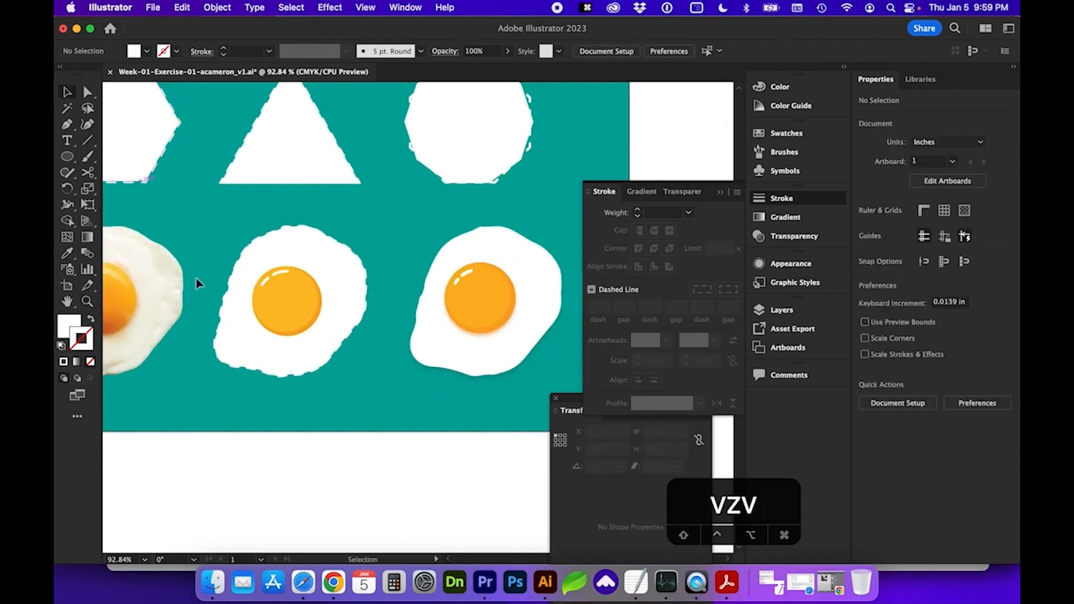
pyautogui.click(300, 365)
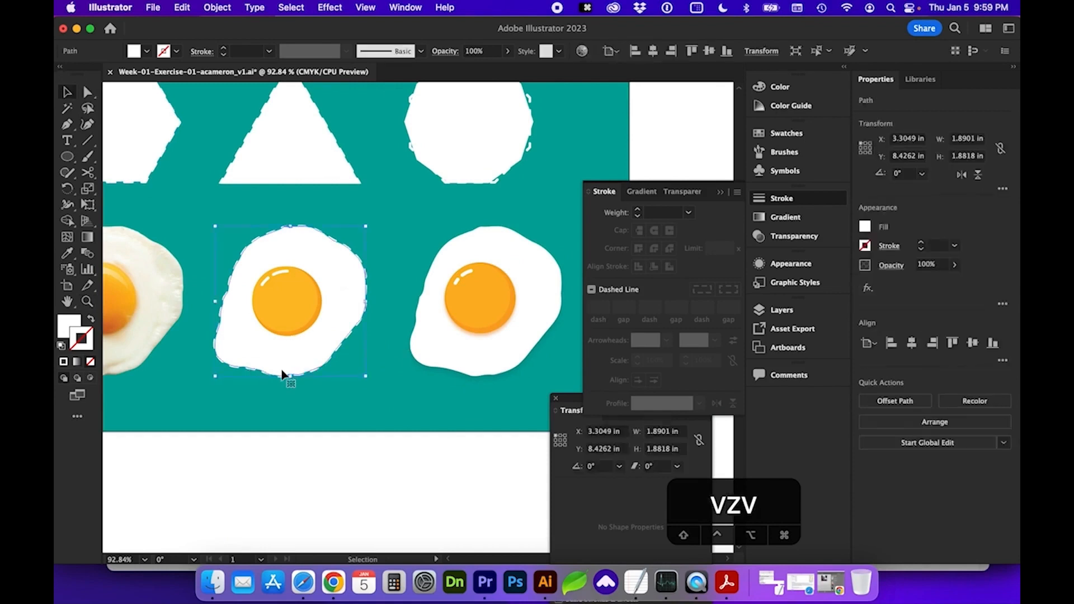
pyautogui.press('z')
pyautogui.moveTo(178, 193); pyautogui.dragTo(630, 438)
pyautogui.hscroll(-2, 521, 417)
pyautogui.scroll(-1, 520, 418)
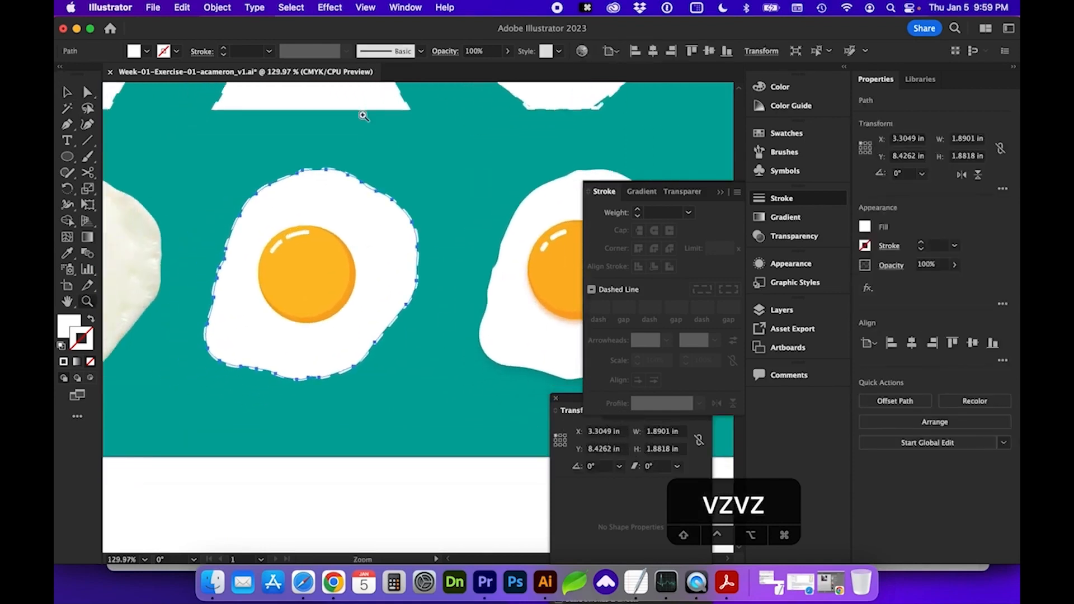
pyautogui.click(331, 8)
pyautogui.moveTo(350, 204)
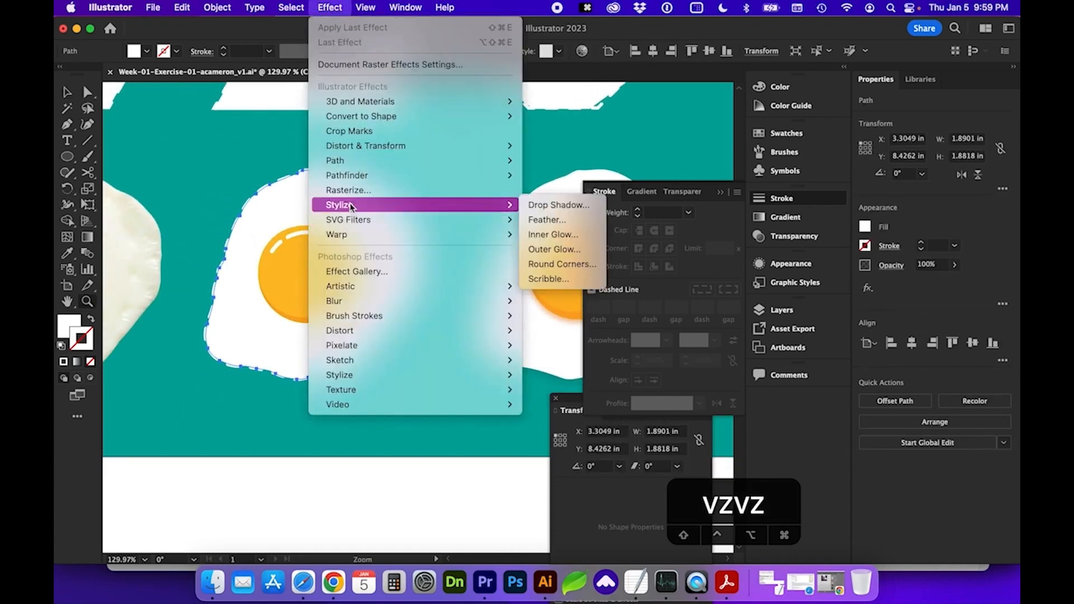
pyautogui.click(542, 206)
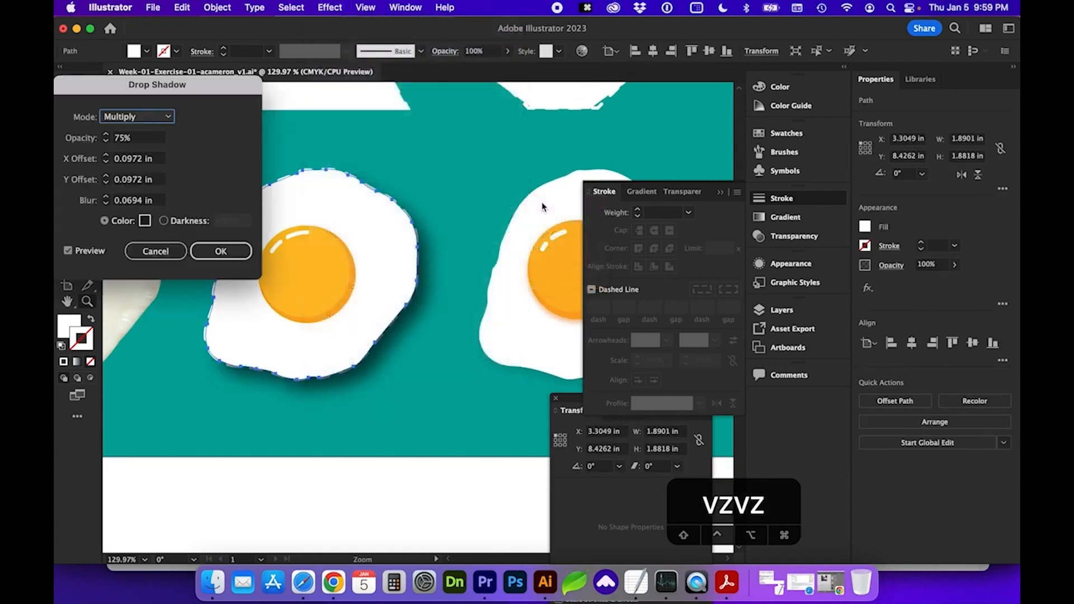
pyautogui.moveTo(196, 88); pyautogui.dragTo(561, 85)
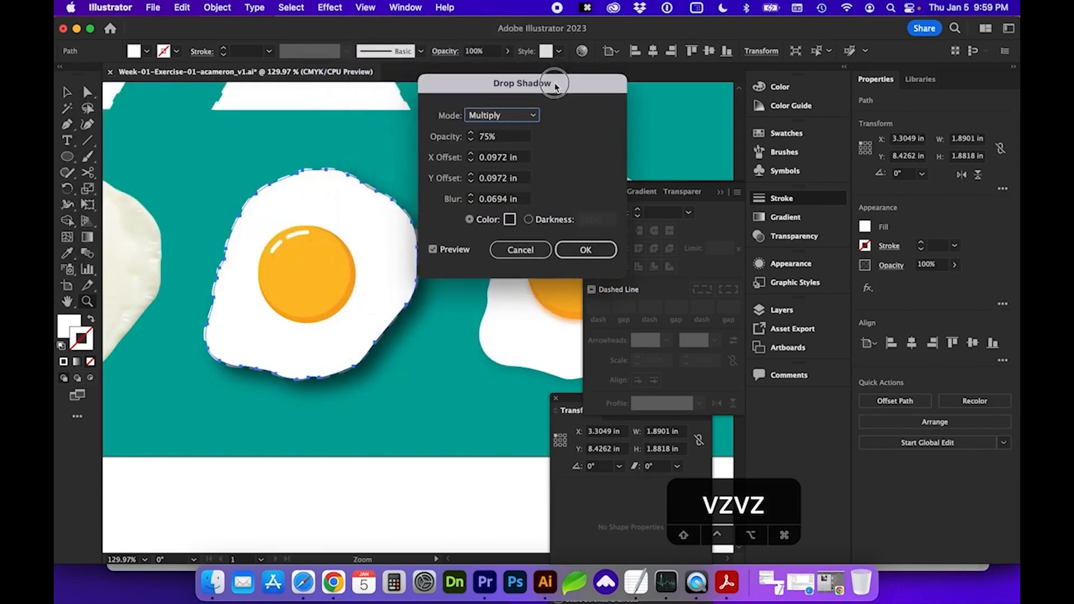
pyautogui.click(484, 136)
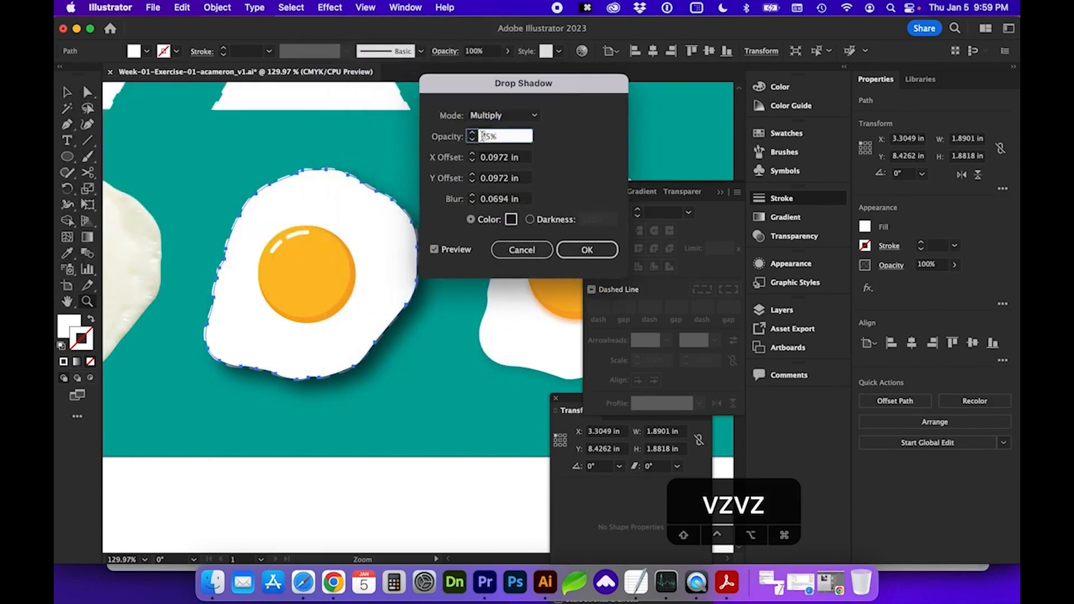
pyautogui.write('1')
# Set the egg white shadow's X and Y offsets to 0.06 in and its blur to 0 in, and apply it
pyautogui.click(503, 158)
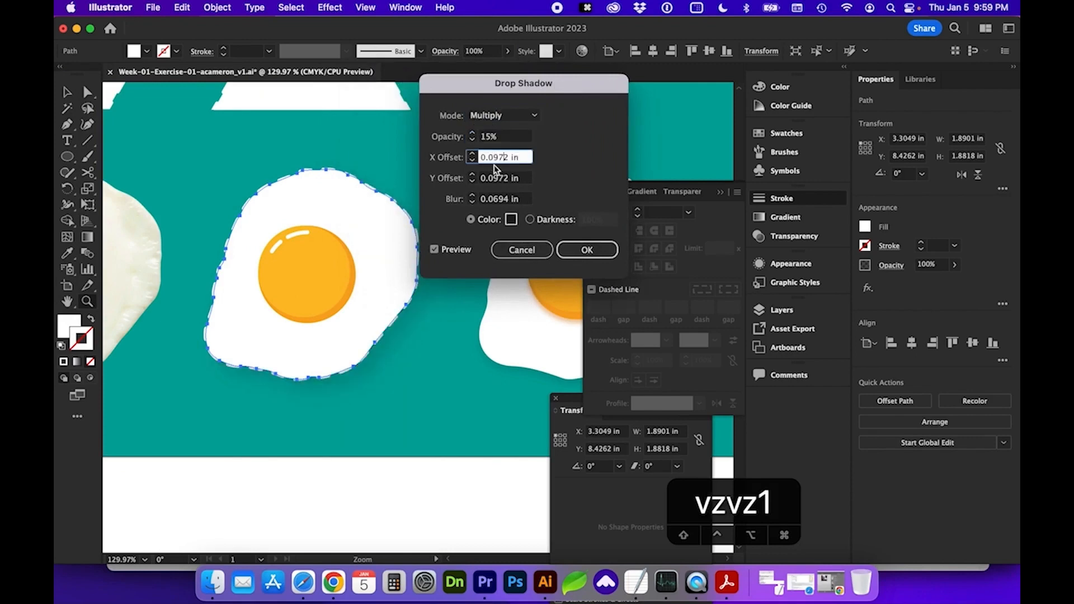
pyautogui.doubleClick(494, 157)
pyautogui.write('6')
pyautogui.press('Tab')
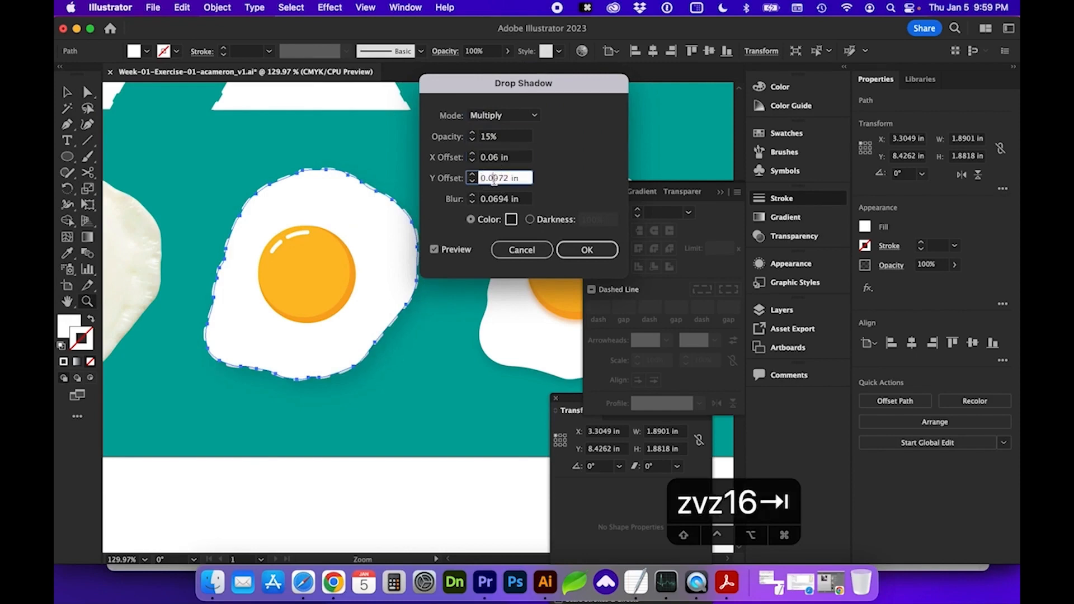
pyautogui.doubleClick(506, 178)
pyautogui.write('6')
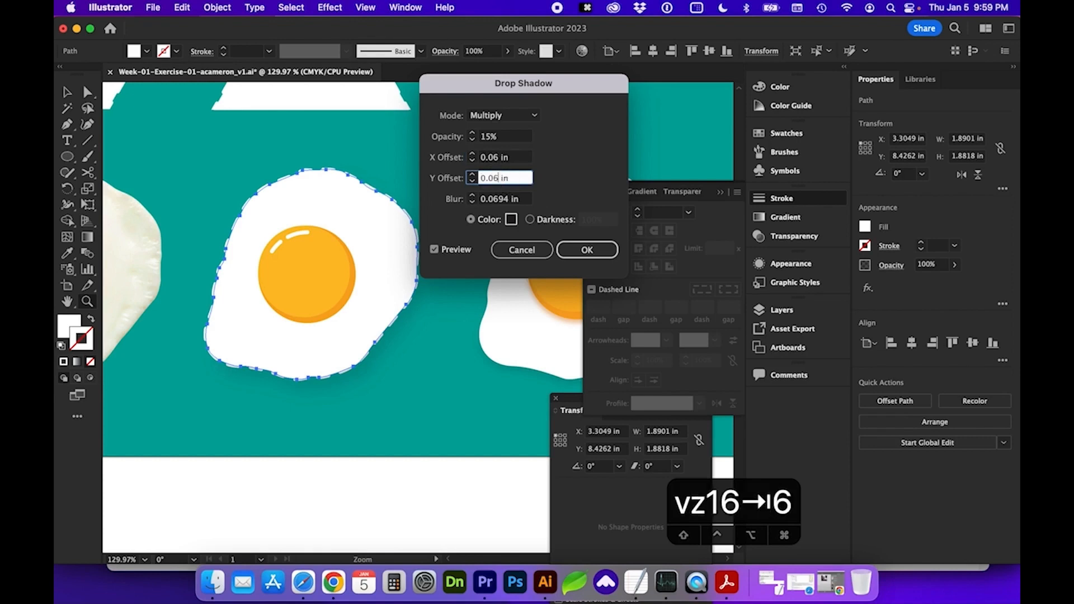
pyautogui.doubleClick(497, 199)
pyautogui.moveTo(494, 202); pyautogui.dragTo(507, 205)
pyautogui.press('BackSpace')
pyautogui.press('BackSpace')
pyautogui.press('BackSpace')
pyautogui.press('Return')
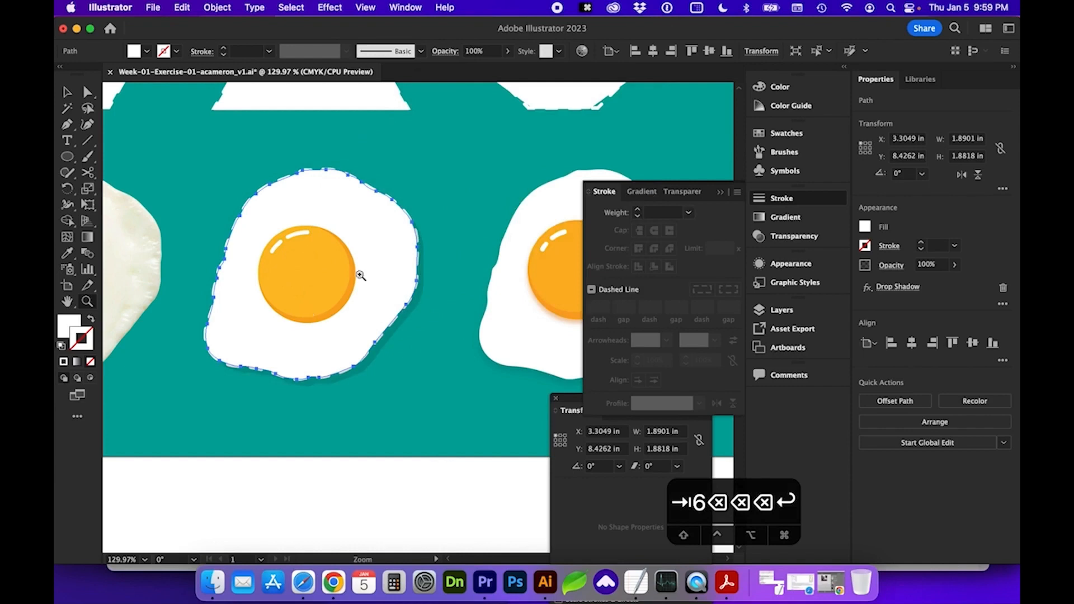
# Edit the egg white's existing Drop Shadow effect and set its blur to 0.03 in
pyautogui.click(823, 272)
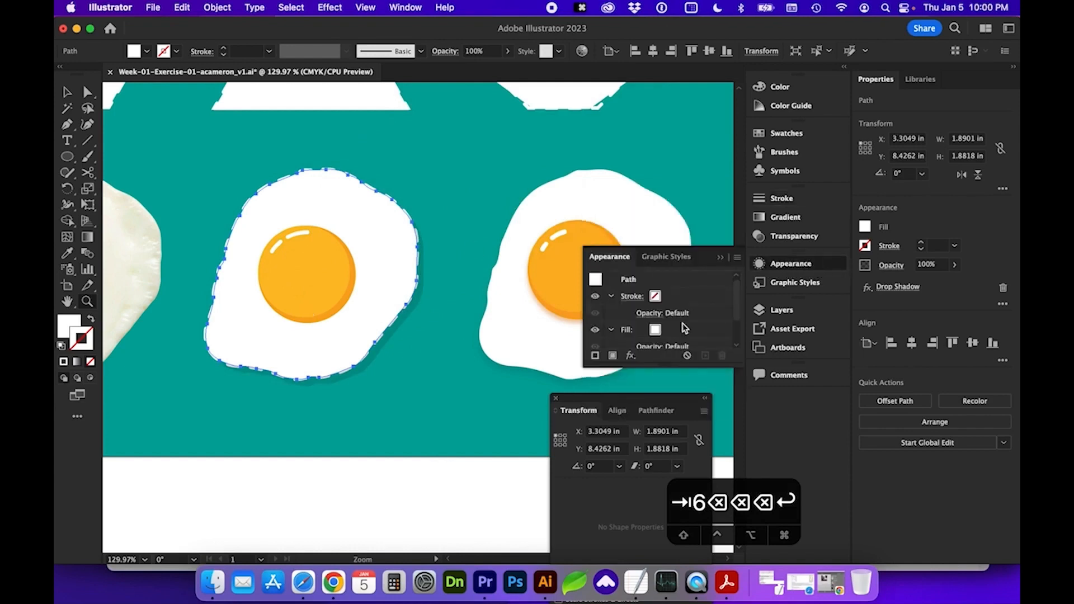
pyautogui.moveTo(735, 308); pyautogui.dragTo(733, 337)
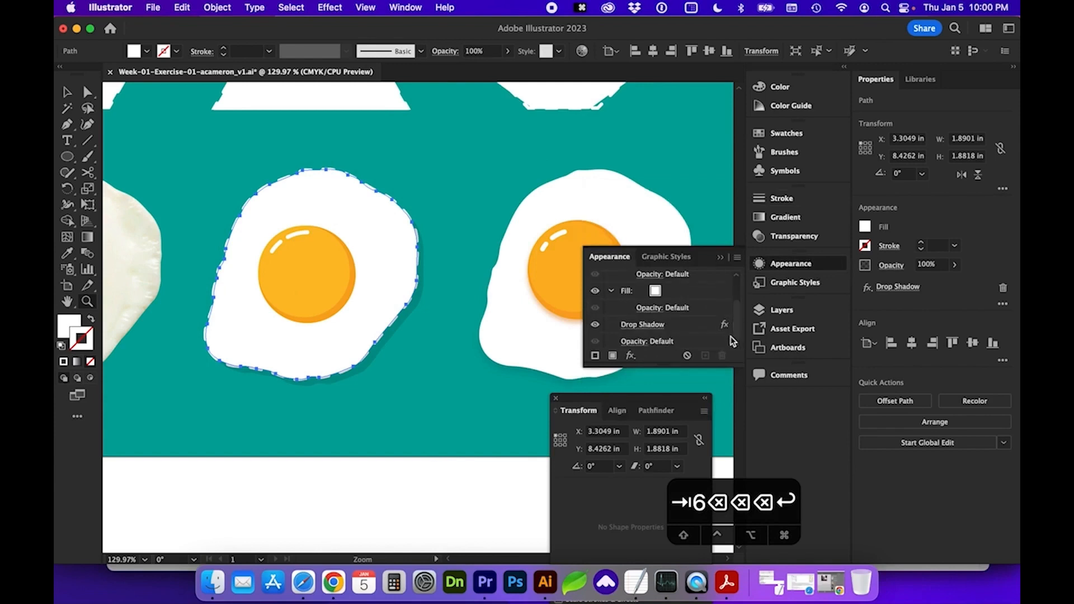
pyautogui.click(649, 330)
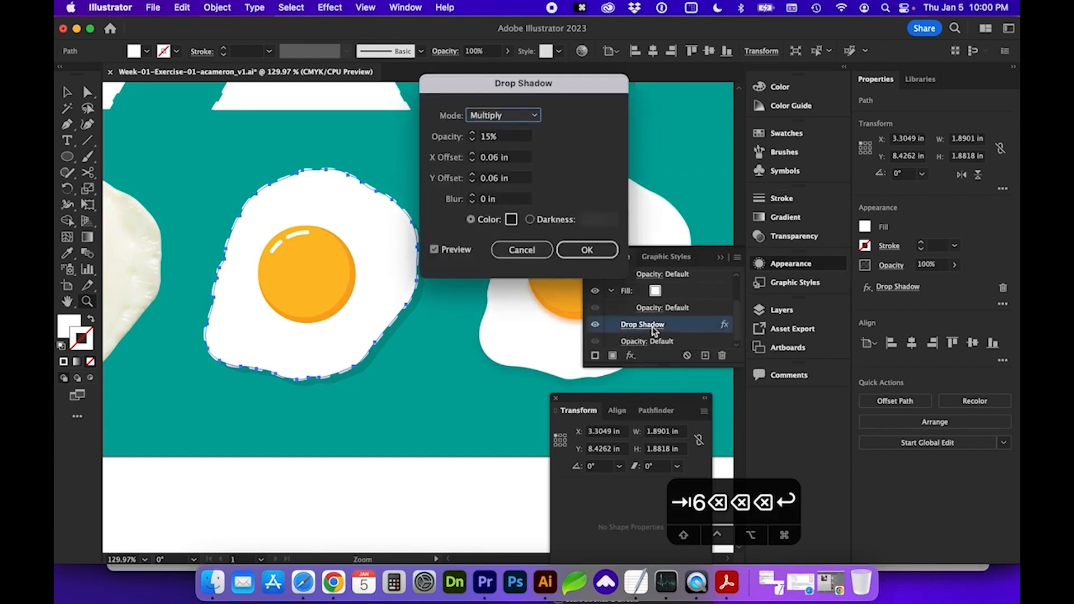
pyautogui.click(472, 196)
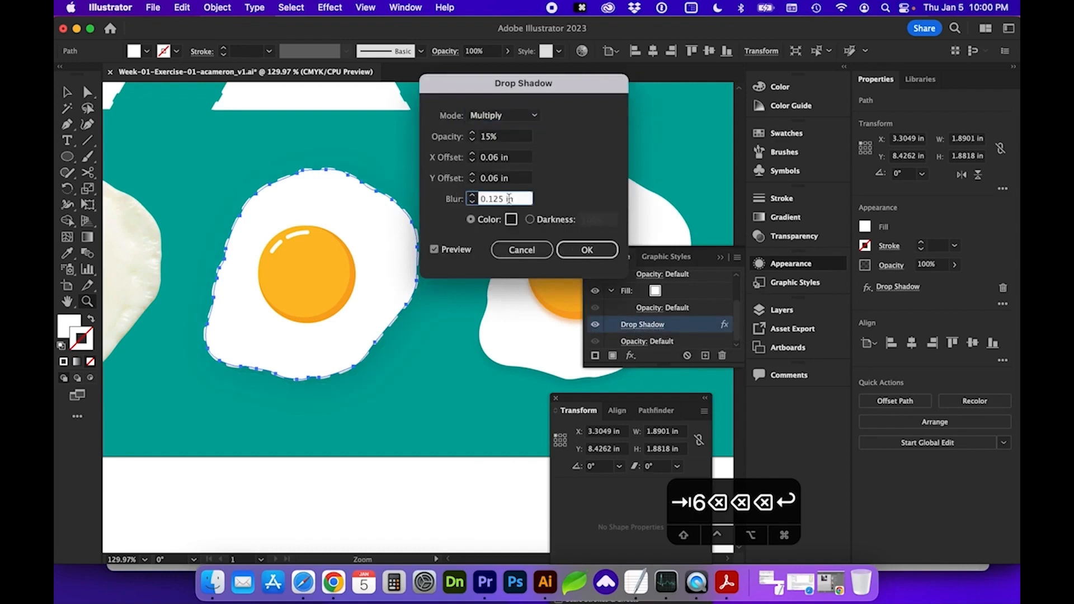
pyautogui.moveTo(505, 198); pyautogui.dragTo(487, 199)
pyautogui.write('0')
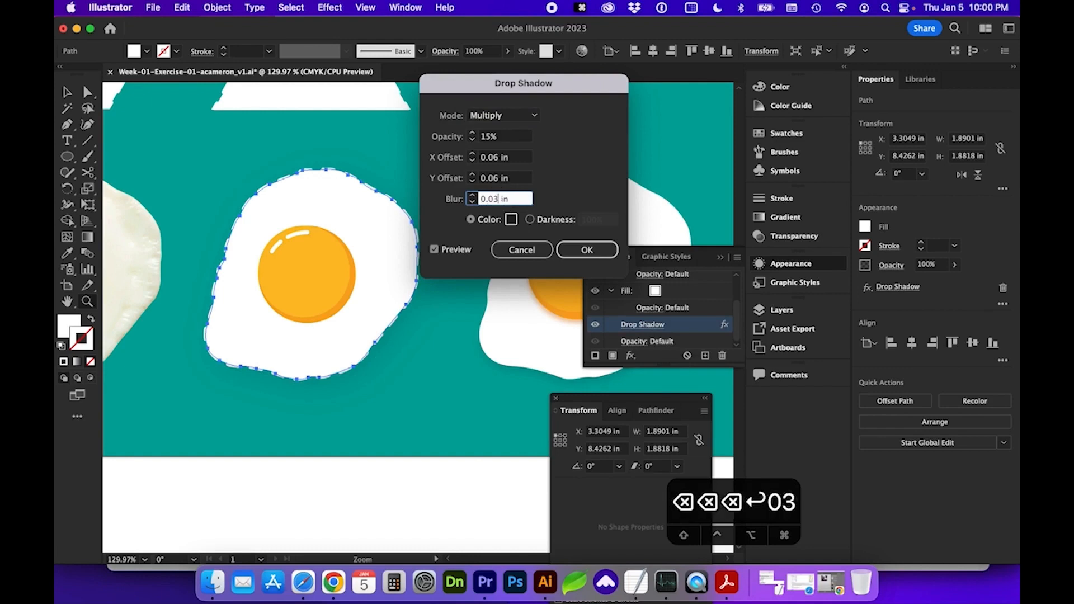
pyautogui.write('3')
pyautogui.press('Return')
pyautogui.scroll(-3, 405, 366)
pyautogui.scroll(2, 404, 367)
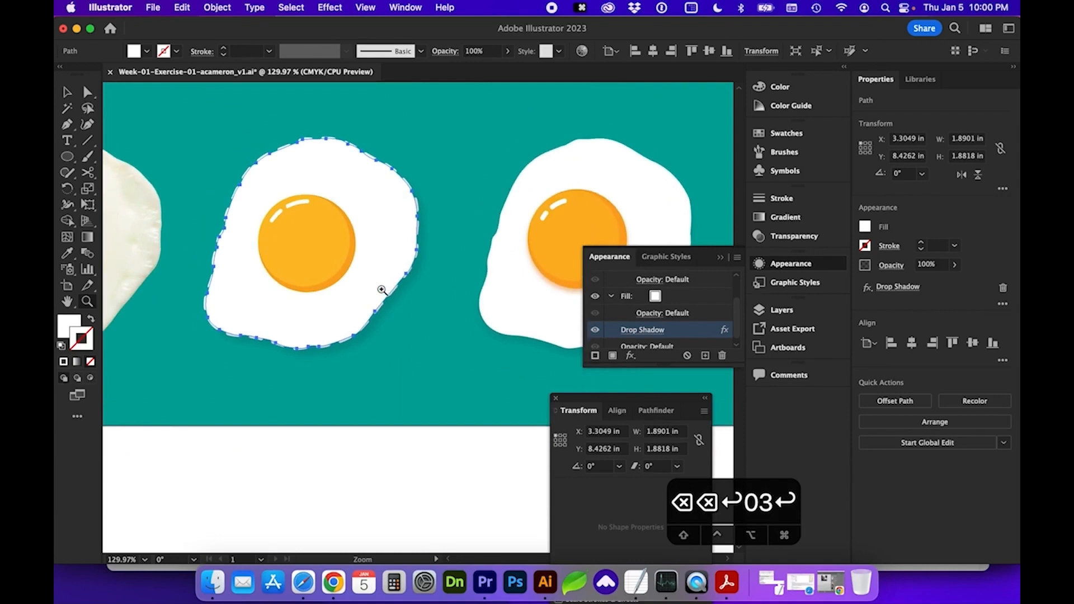
# Apply the last-used Drop Shadow effect to the darker orange yolk circle of the traced egg
pyautogui.click(69, 93)
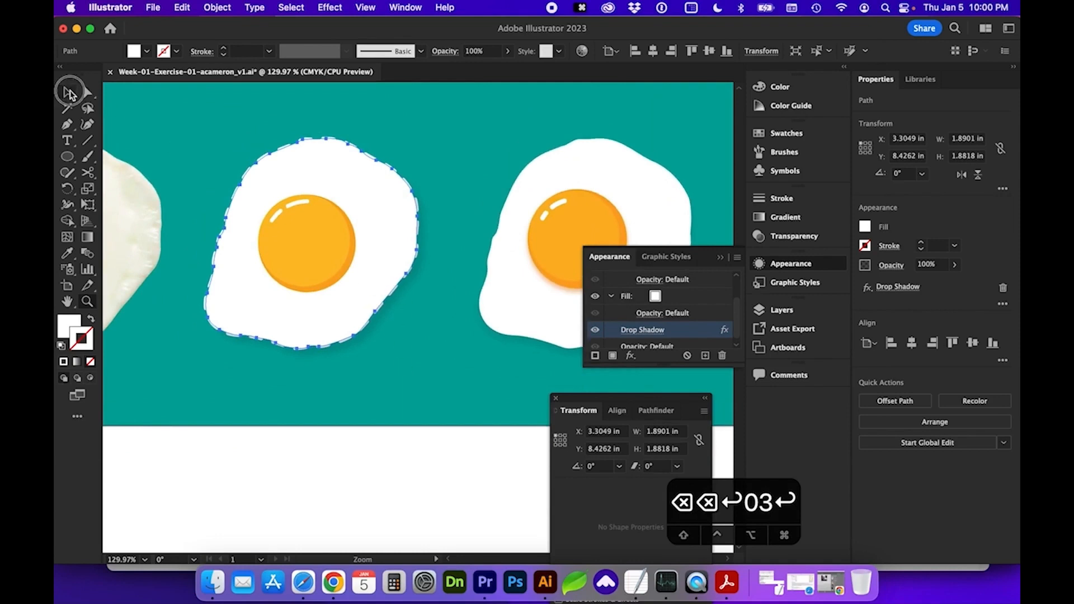
pyautogui.click(327, 286)
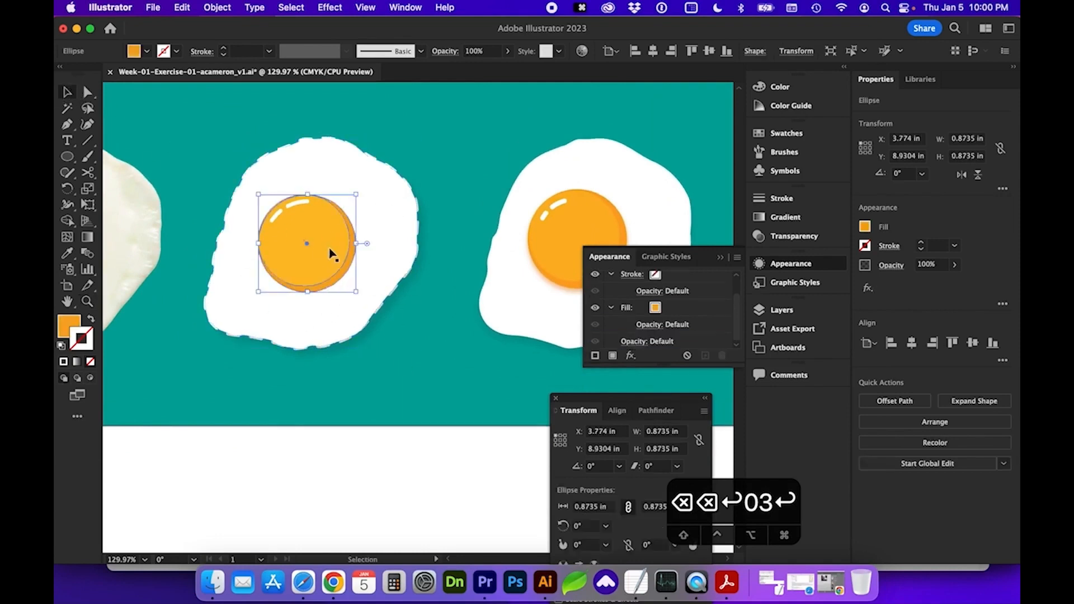
pyautogui.scroll(-3, 337, 283)
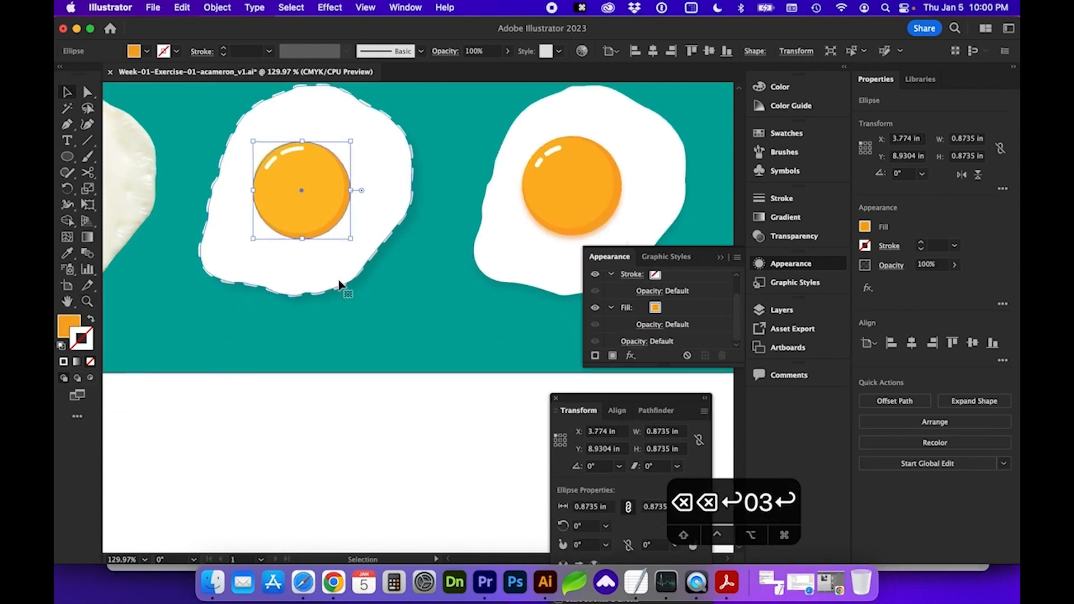
pyautogui.click(329, 7)
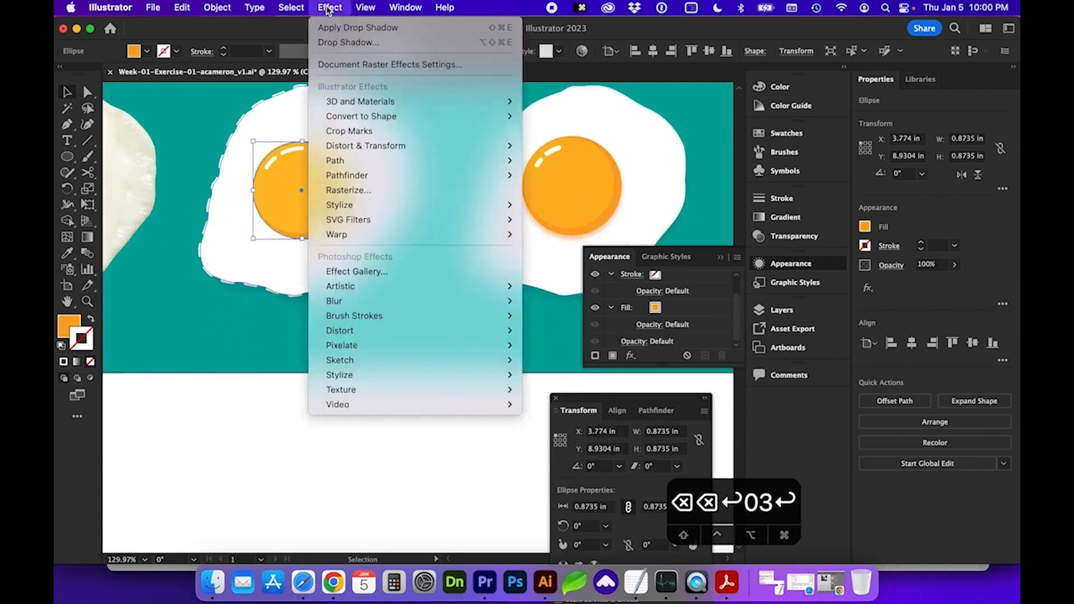
pyautogui.click(348, 28)
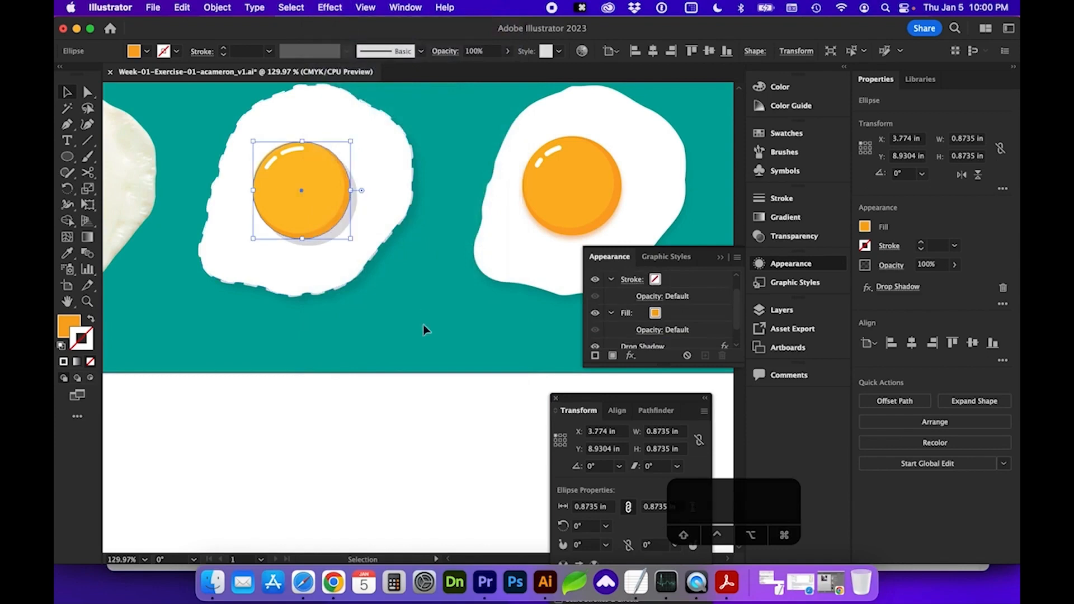
# Edit the darker yolk circle's Drop Shadow, setting the blur, X offset and Y offset each to 0.02 in
pyautogui.scroll(-1, 692, 334)
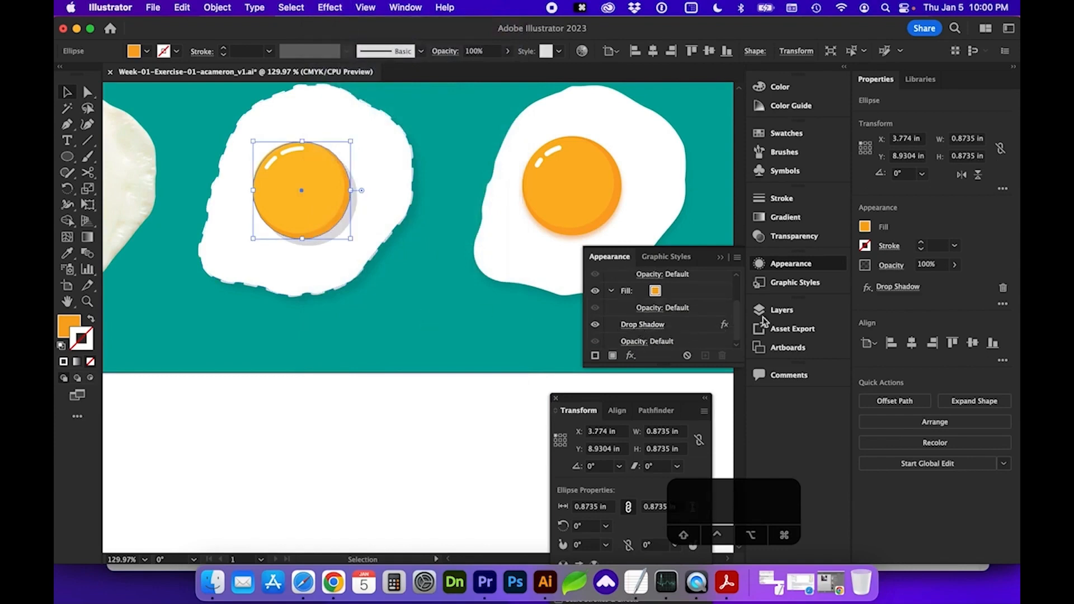
pyautogui.click(647, 326)
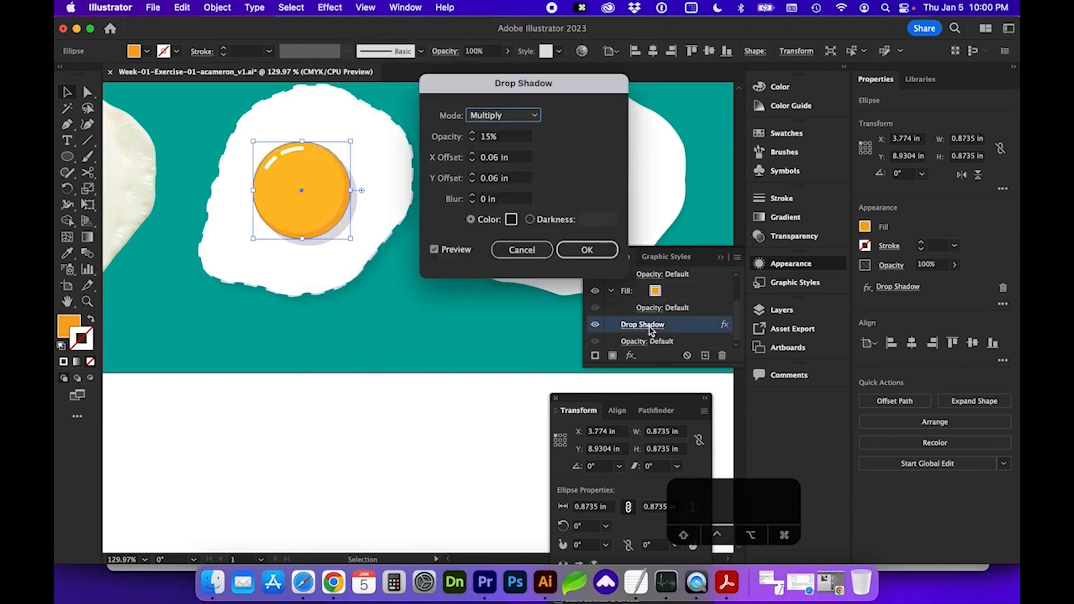
pyautogui.click(489, 199)
pyautogui.write('.02')
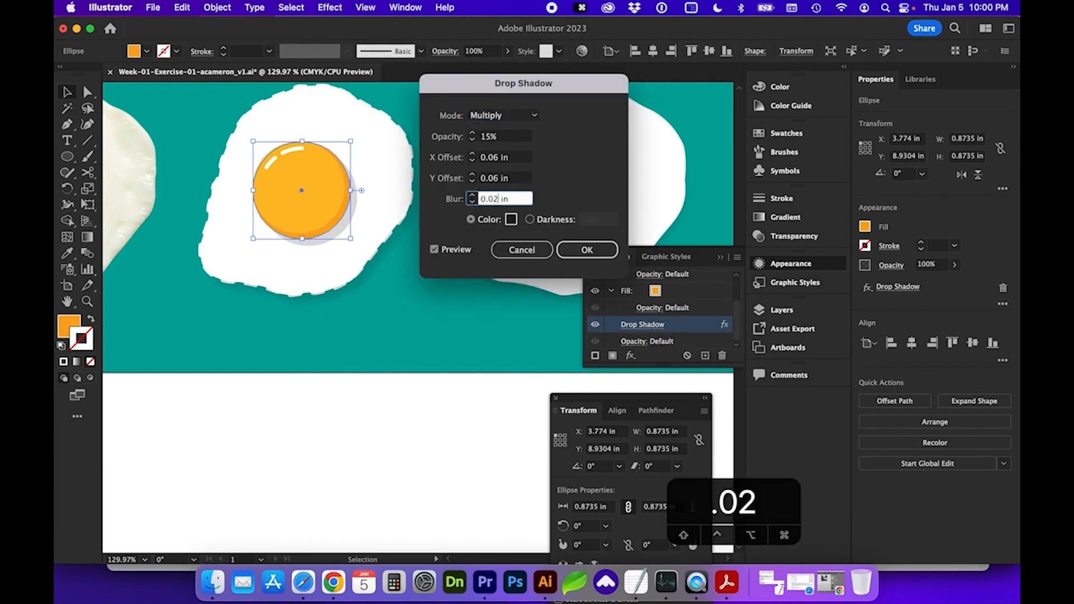
pyautogui.click(498, 177)
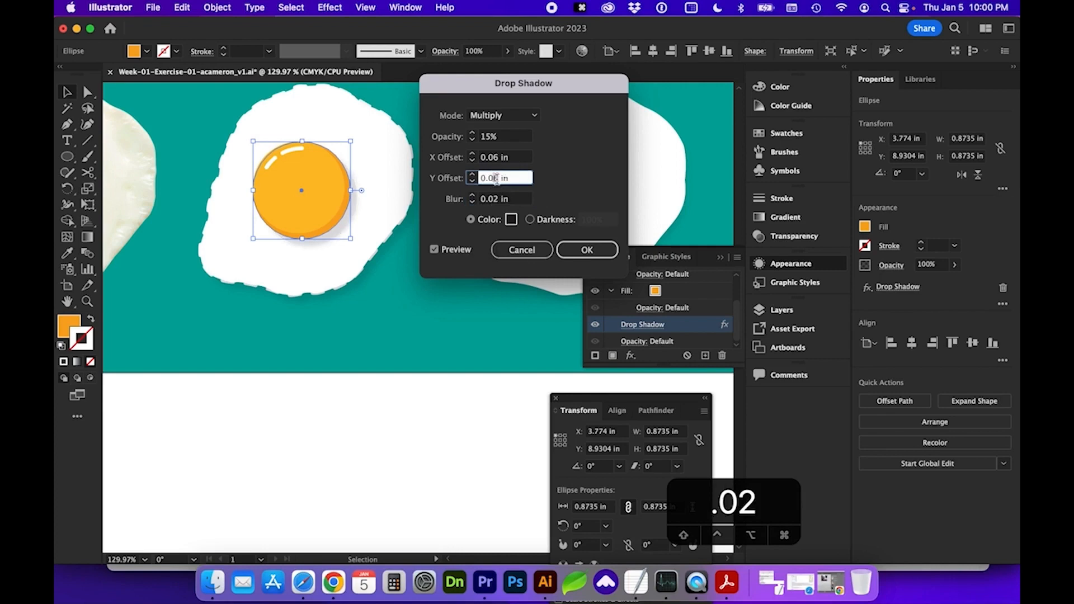
pyautogui.write('2')
pyautogui.click(497, 157)
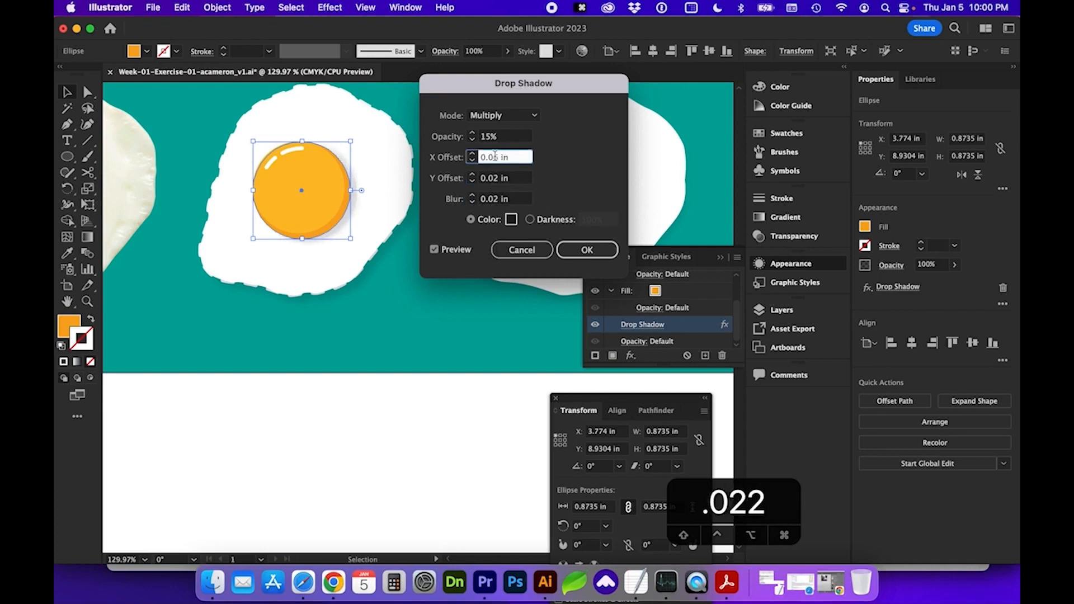
pyautogui.write('2')
pyautogui.click(503, 136)
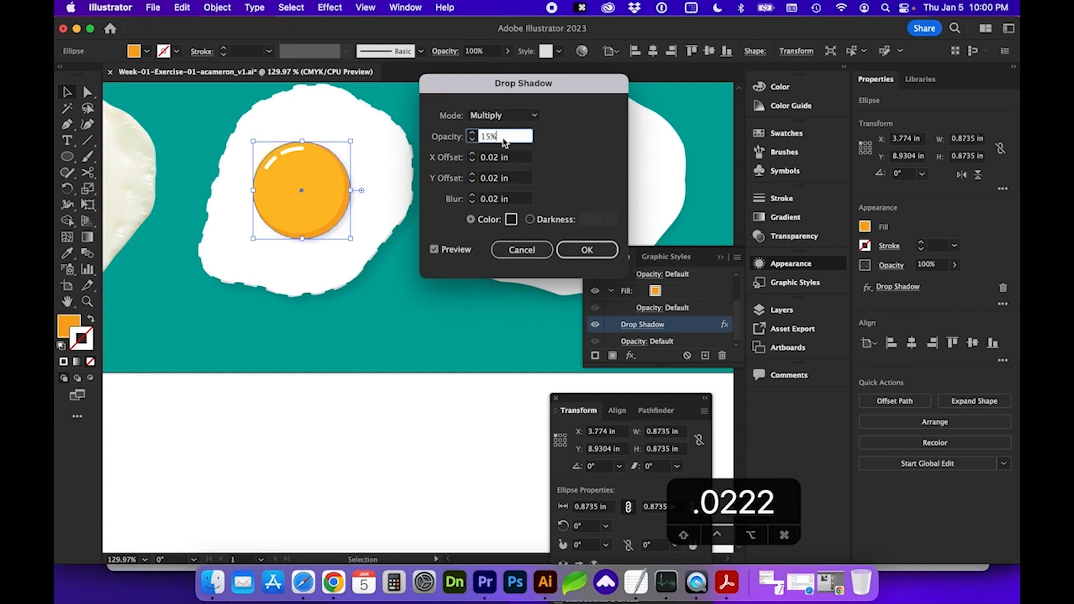
pyautogui.moveTo(518, 95); pyautogui.dragTo(407, 285)
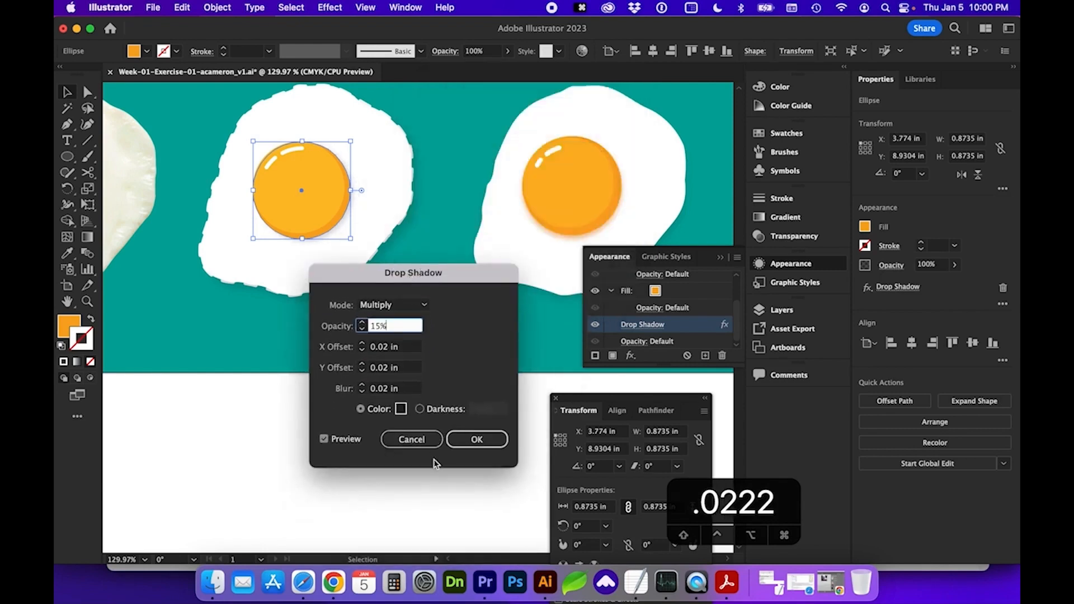
# Change the yolk shadow's color to a dark brown, compare it using the preview, and apply the effect
pyautogui.click(402, 410)
pyautogui.moveTo(487, 169); pyautogui.dragTo(426, 257)
pyautogui.click(488, 448)
pyautogui.moveTo(423, 376)
pyautogui.mouseDown()
pyautogui.moveTo(441, 395)
pyautogui.moveTo(427, 409)
pyautogui.mouseUp()
pyautogui.click(618, 298)
pyautogui.click(325, 440)
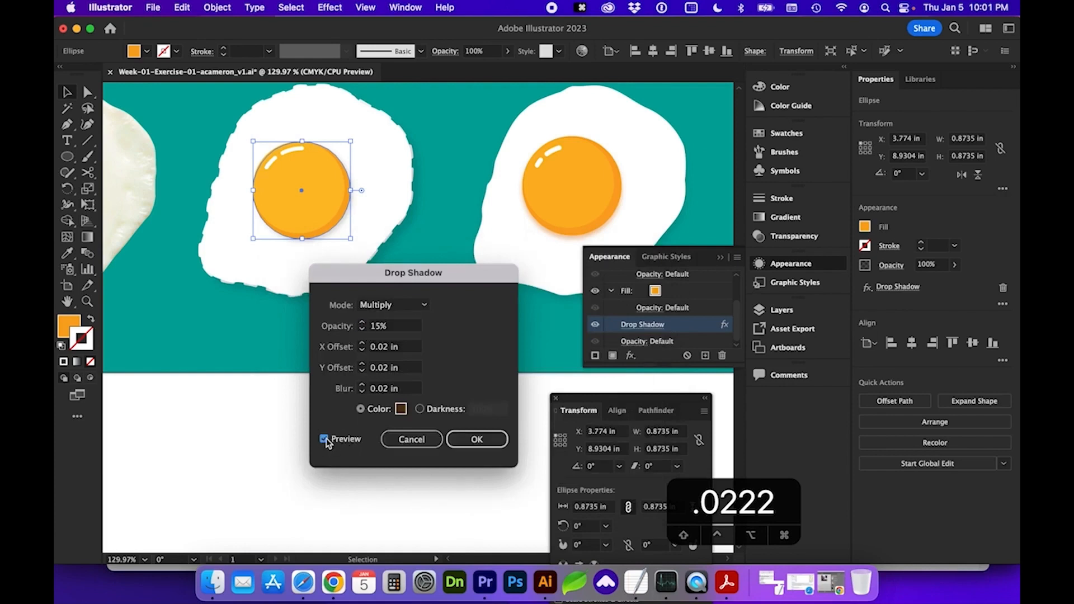
pyautogui.click(325, 439)
pyautogui.click(477, 439)
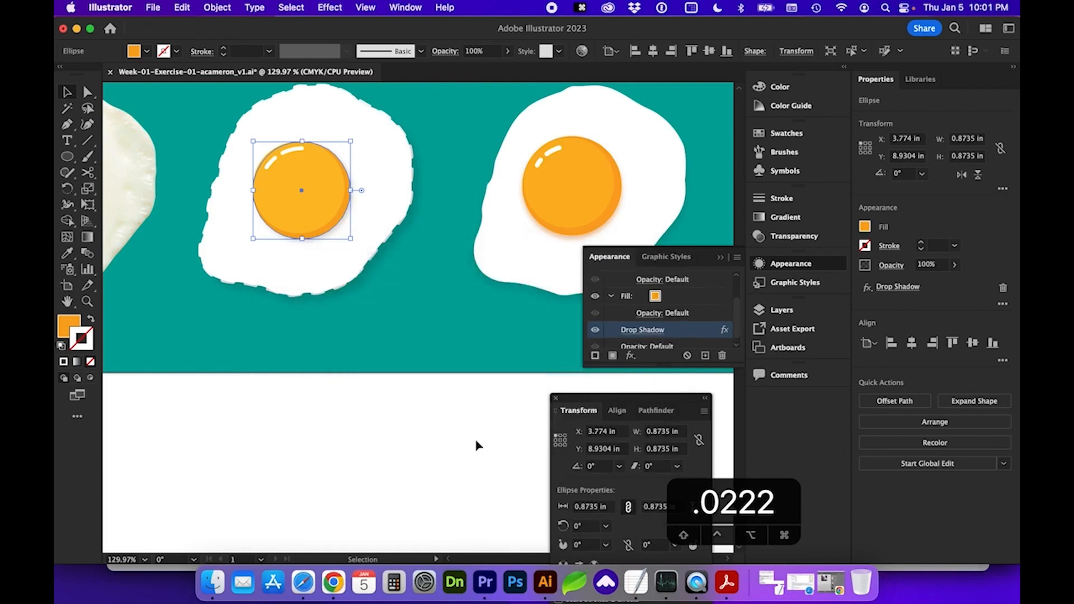
pyautogui.scroll(2, 330, 320)
pyautogui.press('super')
pyautogui.press('super+0')
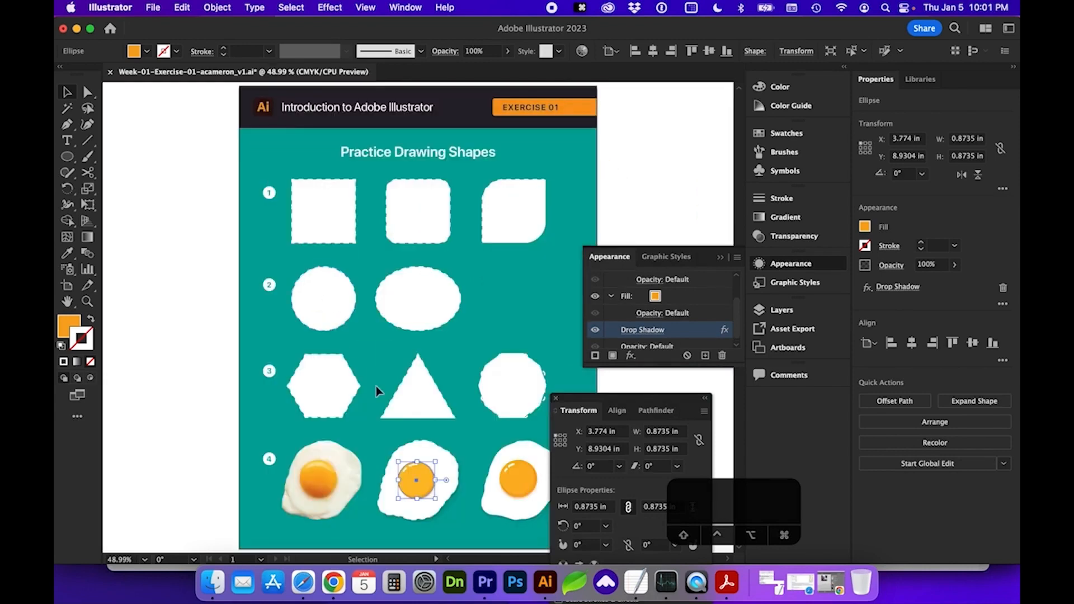
pyautogui.hscroll(2, 376, 386)
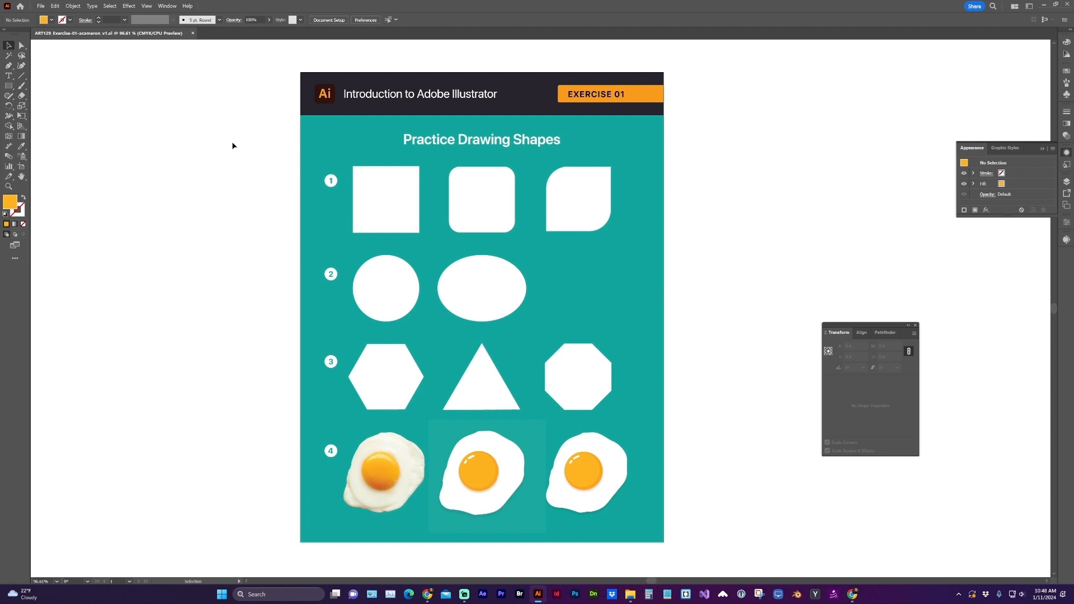
# Start a Save As of the finished exercise and browse to Desktop > ART129 - Design Software Applications > Exercise 01
pyautogui.click(41, 6)
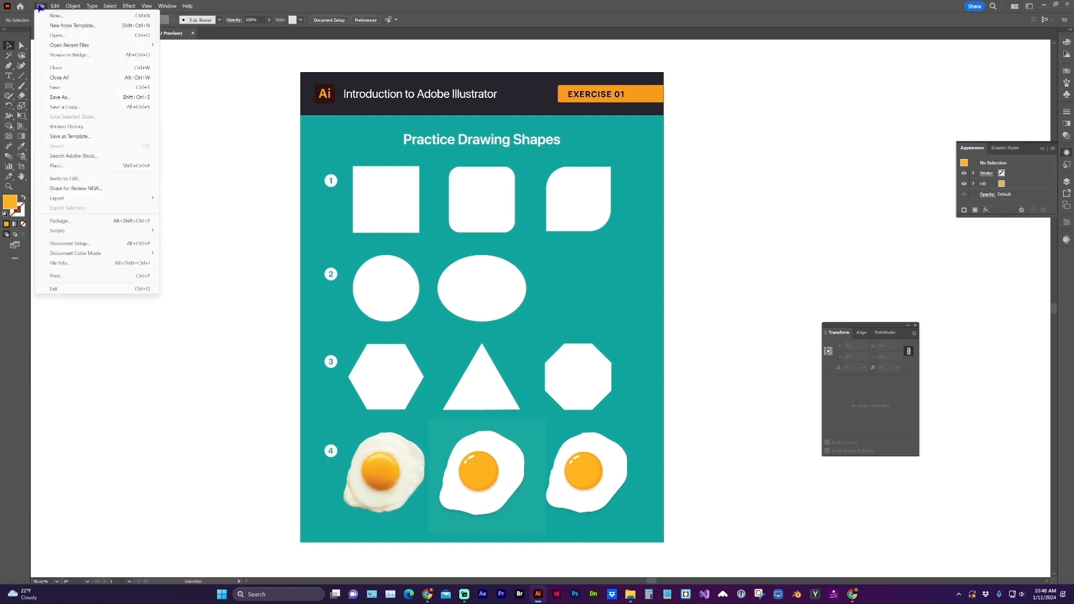
pyautogui.click(60, 97)
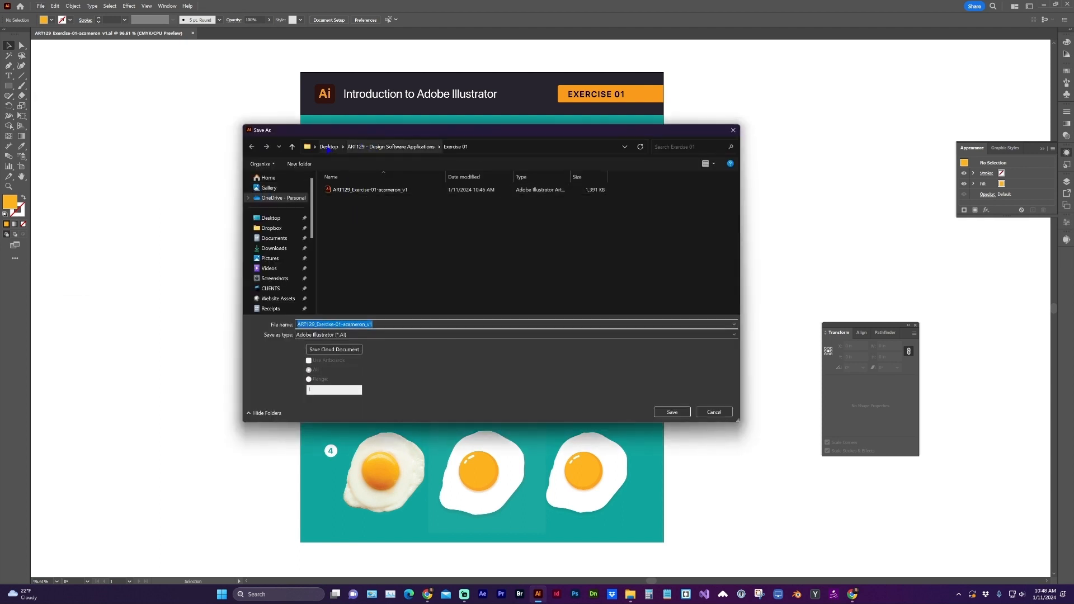
pyautogui.click(329, 147)
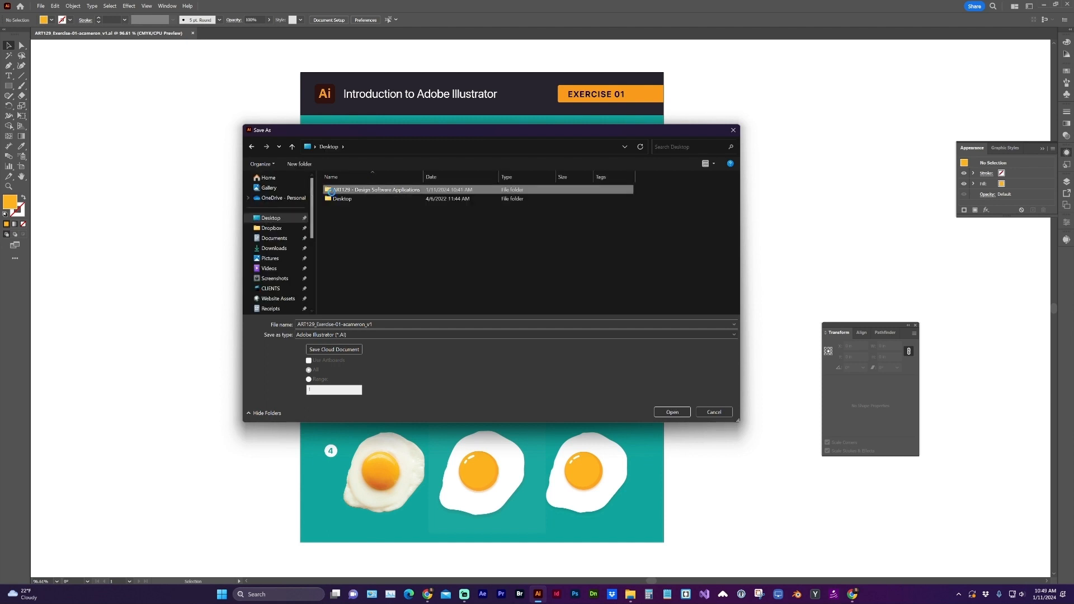
pyautogui.doubleClick(336, 190)
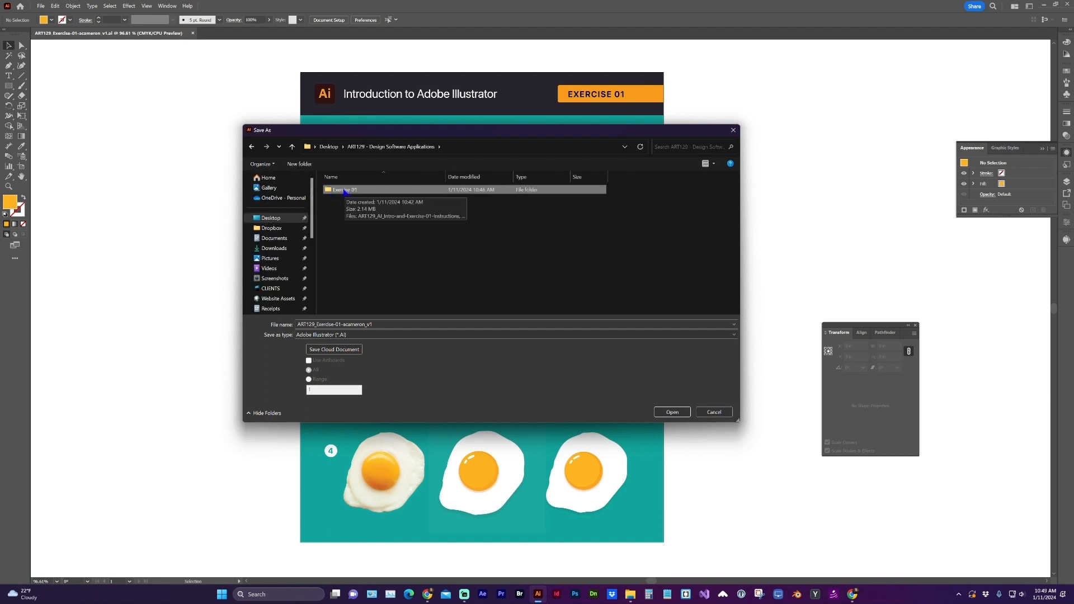
pyautogui.doubleClick(345, 190)
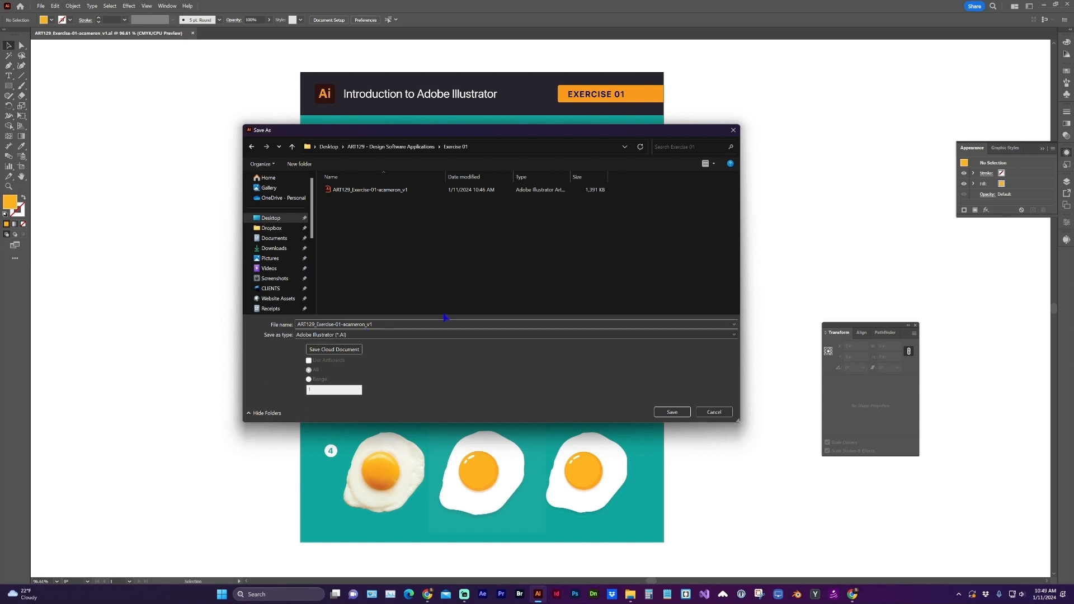
# Save the exercise in Adobe Illustrator (*.AI) format, replacing the existing file and accepting the Illustrator 2020 options
pyautogui.click(310, 336)
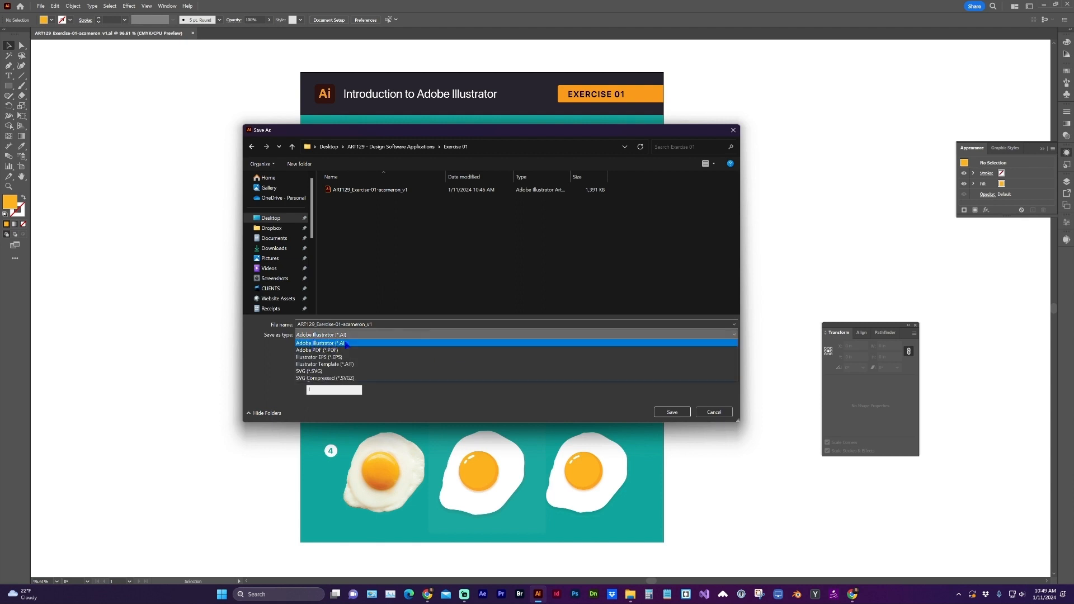
pyautogui.click(277, 347)
pyautogui.click(672, 413)
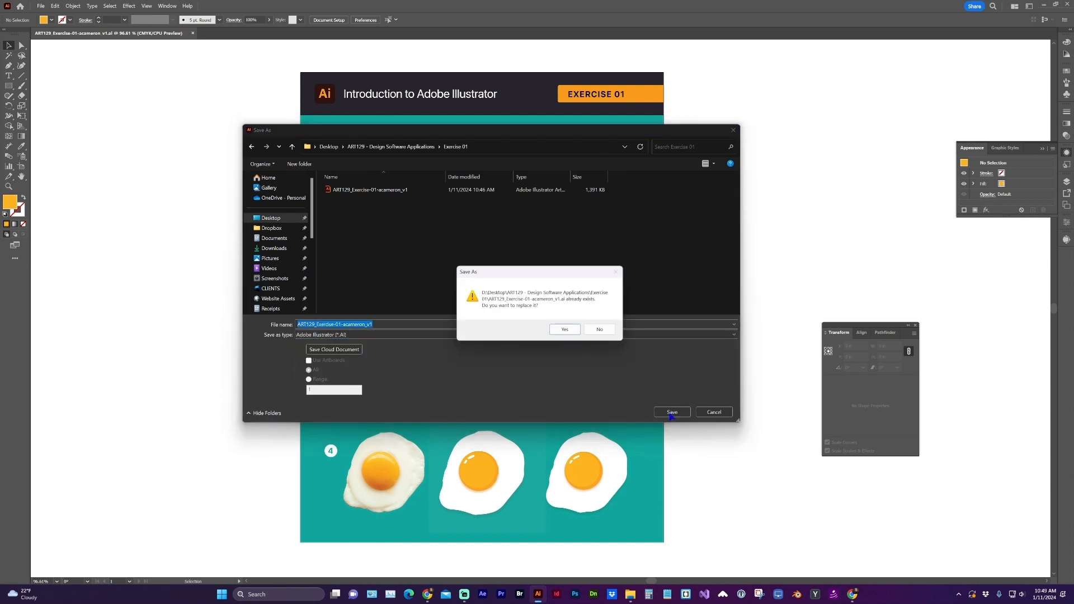
pyautogui.click(565, 329)
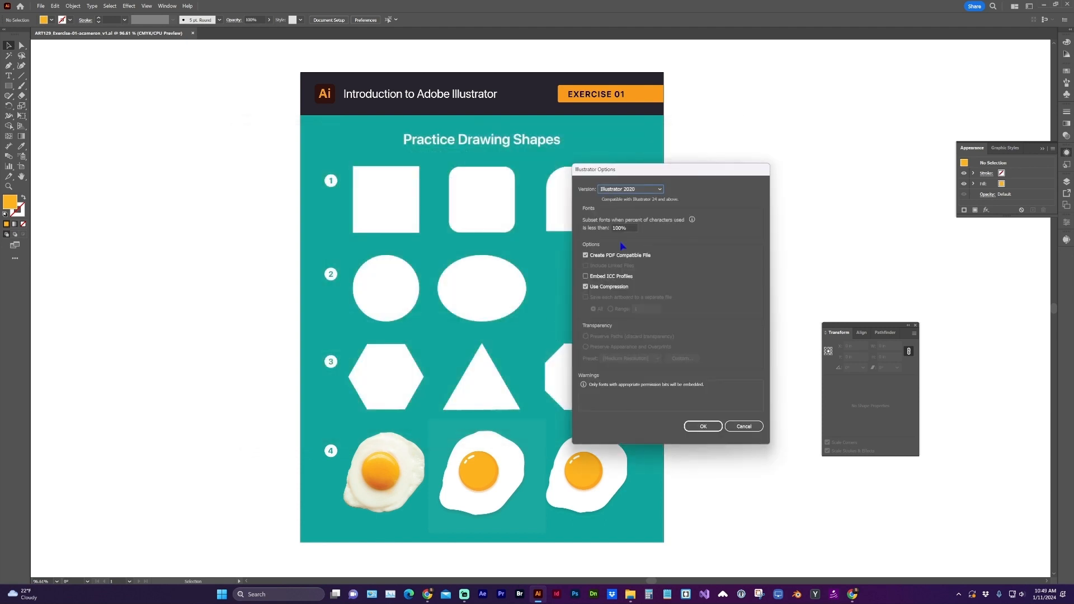
pyautogui.click(700, 424)
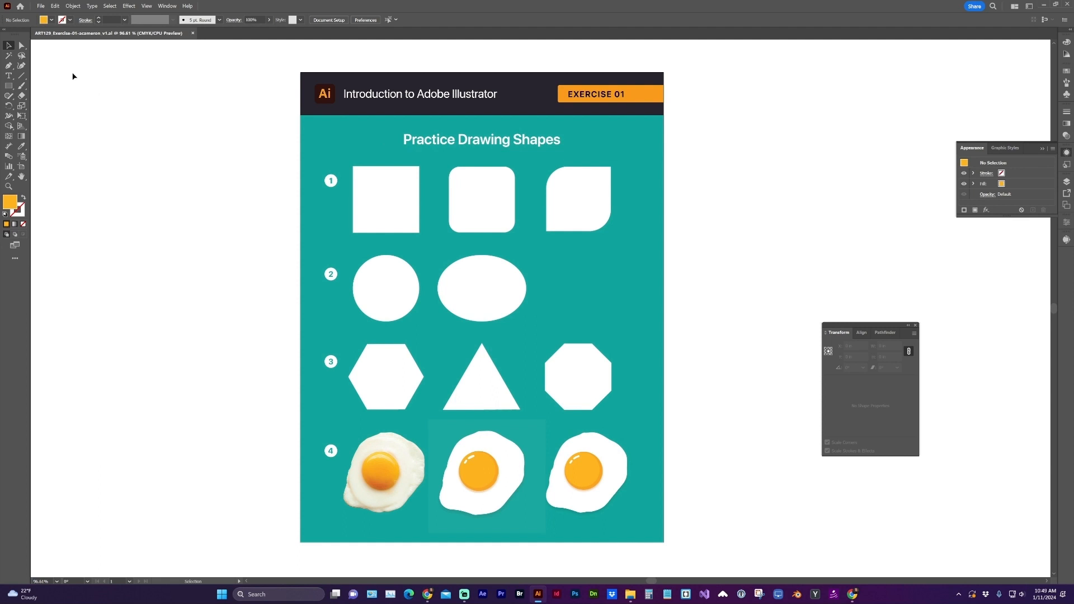
# Save the exercise again in the Exercise 01 folder under the same file name, in Adobe PDF (*.PDF) format
pyautogui.click(41, 6)
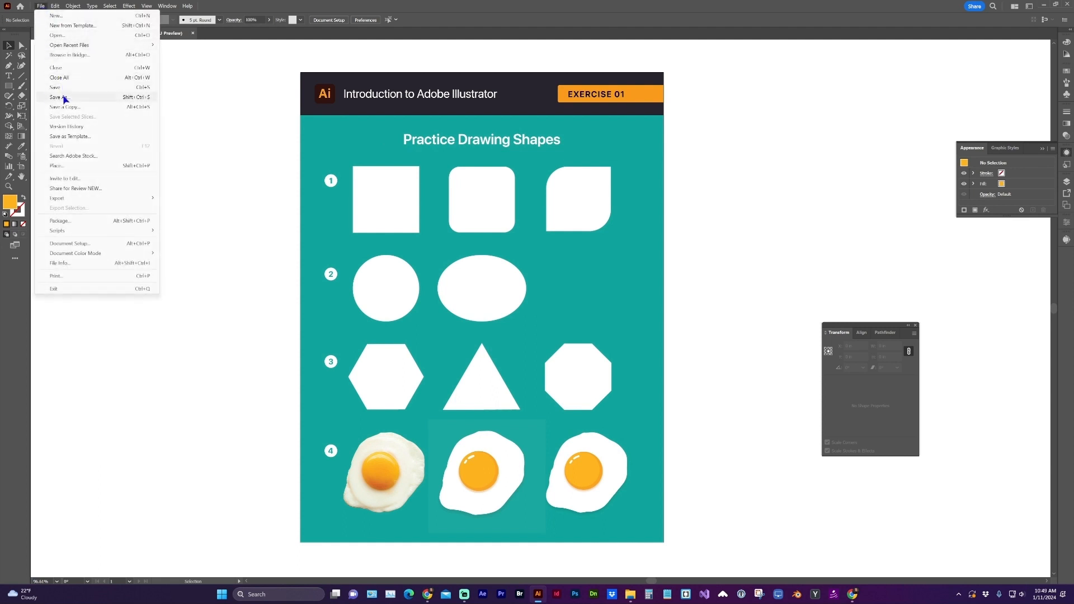
pyautogui.click(64, 98)
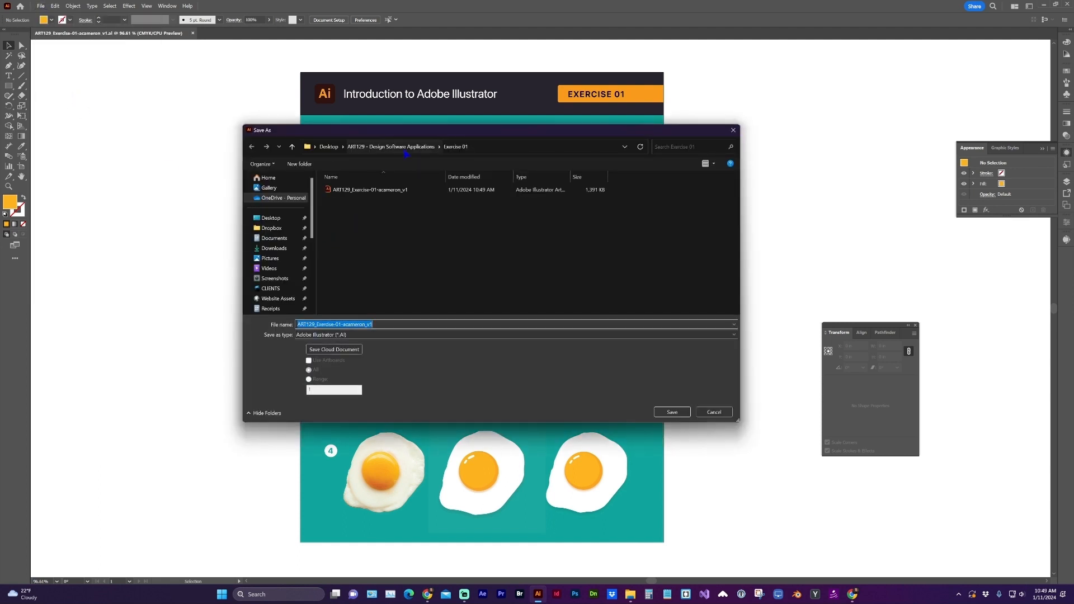
pyautogui.click(315, 336)
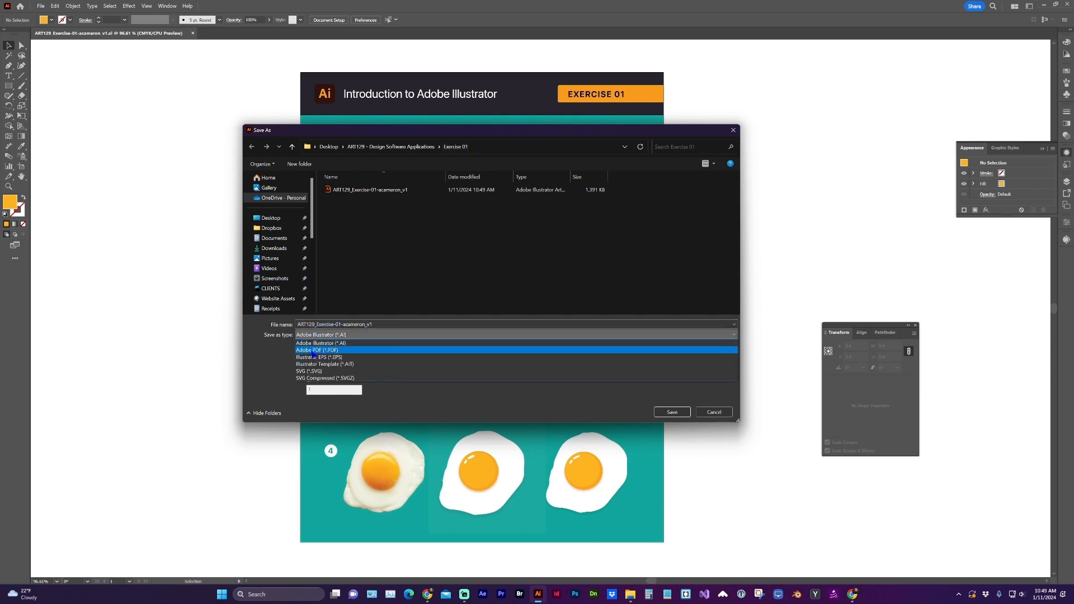
pyautogui.click(334, 351)
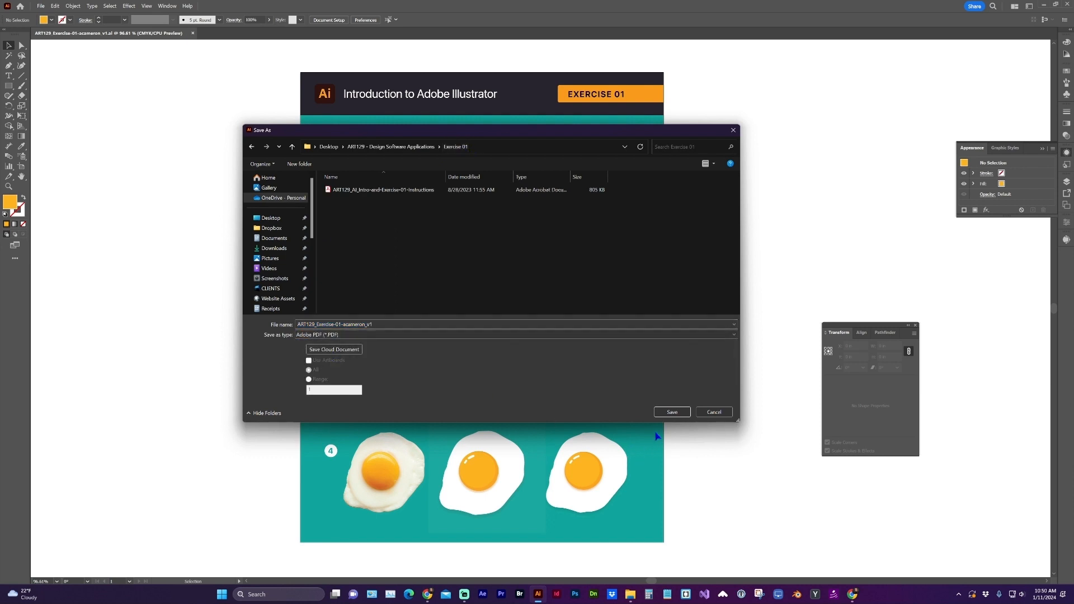
pyautogui.click(672, 414)
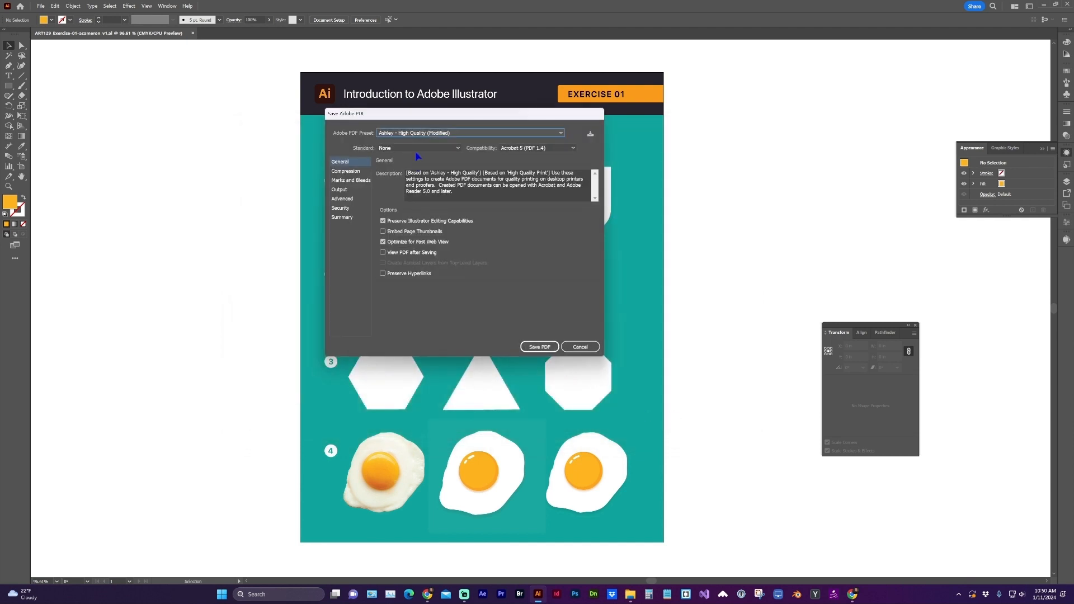
# Choose the High Quality Print preset, turn off Preserve Illustrator Editing Capabilities, and save the PDF
pyautogui.click(415, 133)
pyautogui.click(407, 165)
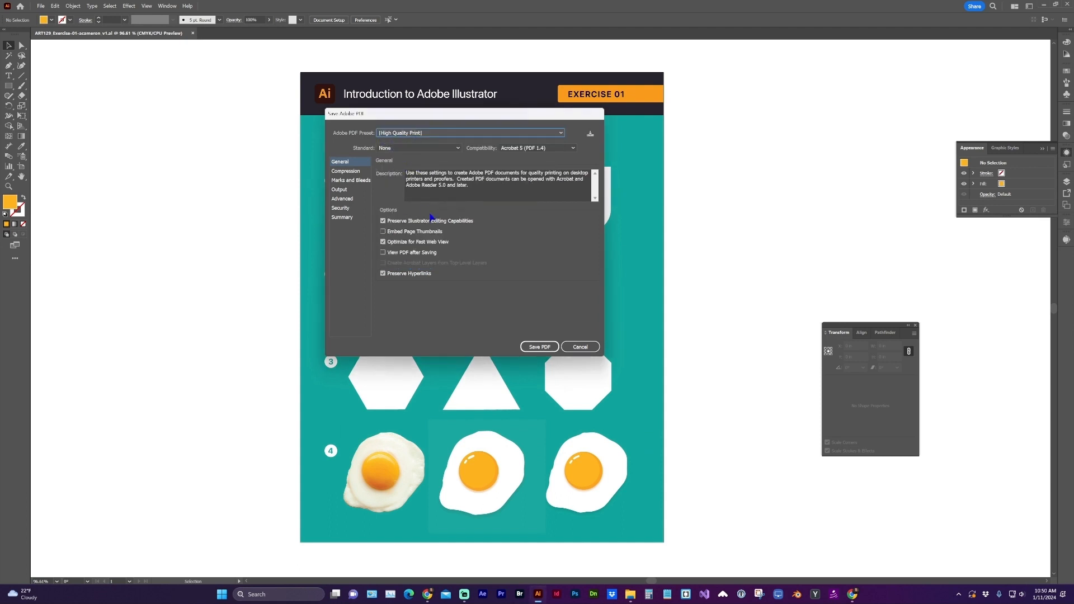
pyautogui.click(400, 224)
pyautogui.click(540, 346)
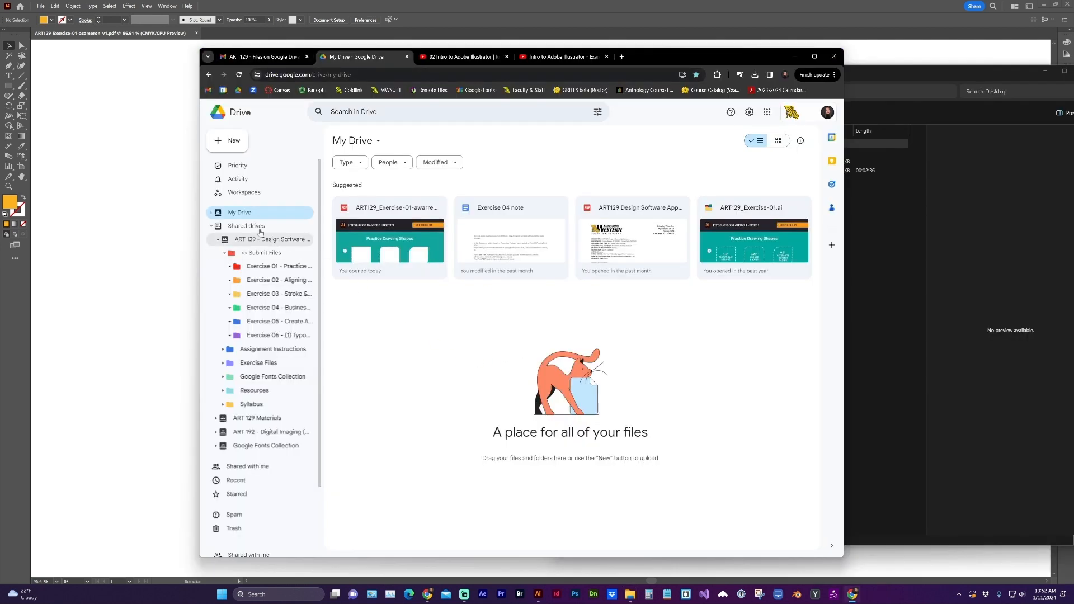
# Upload the ART129 - Design Software Applications folder from the Desktop to My Drive in Google Drive, then check its Exercise 01 subfolder
pyautogui.click(886, 81)
pyautogui.moveTo(637, 143); pyautogui.dragTo(427, 370)
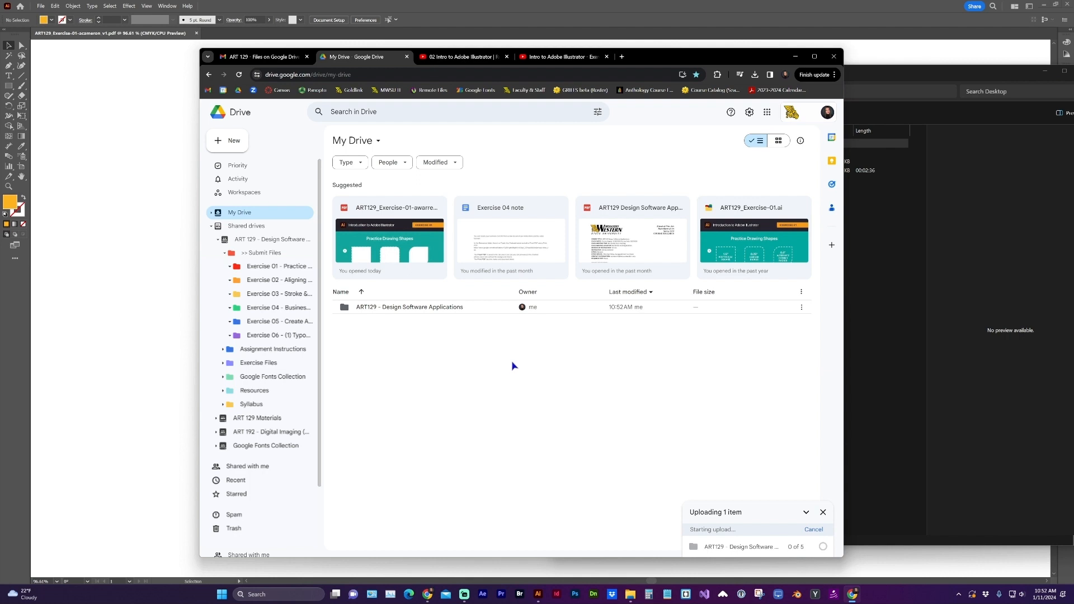
pyautogui.doubleClick(345, 309)
pyautogui.doubleClick(371, 199)
pyautogui.click(245, 215)
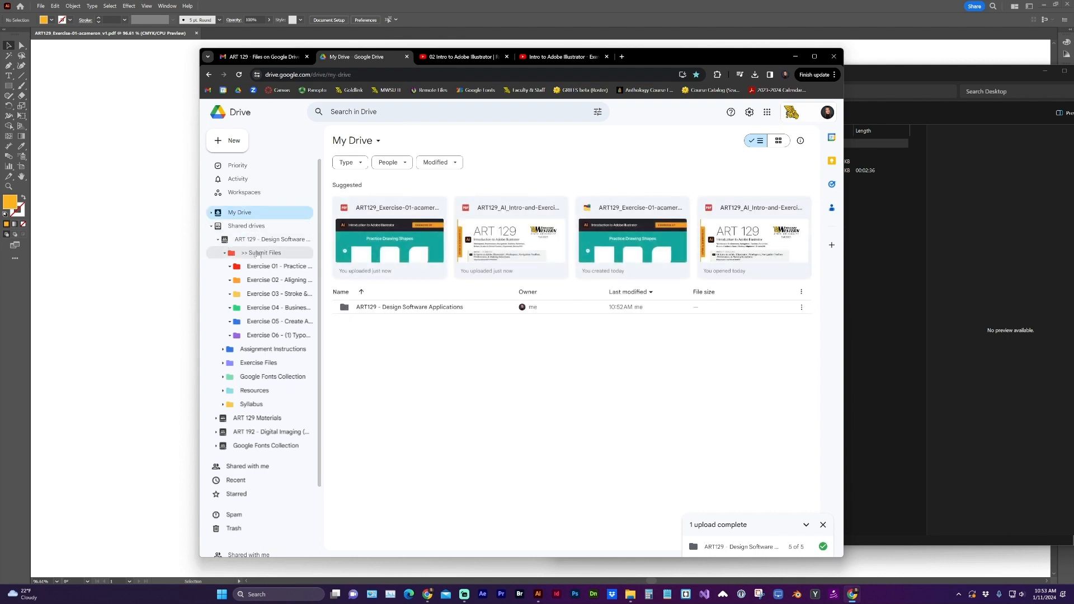
# In the ART 129 - Design Software Applications shared drive, open Submit Files > Exercise 01 - Practice Drawing Shapes
pyautogui.click(249, 226)
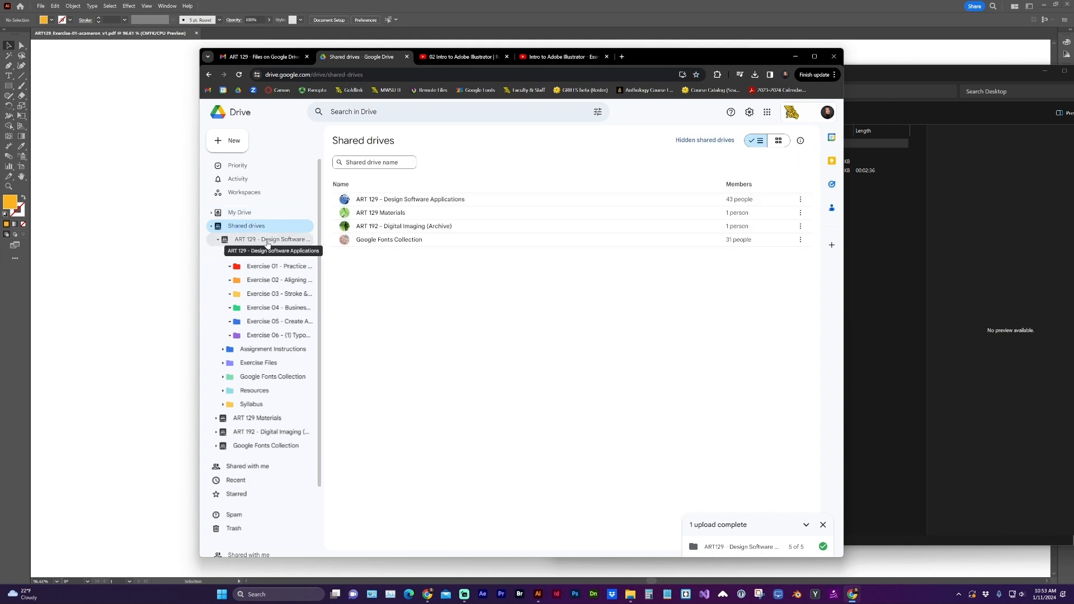
pyautogui.click(267, 241)
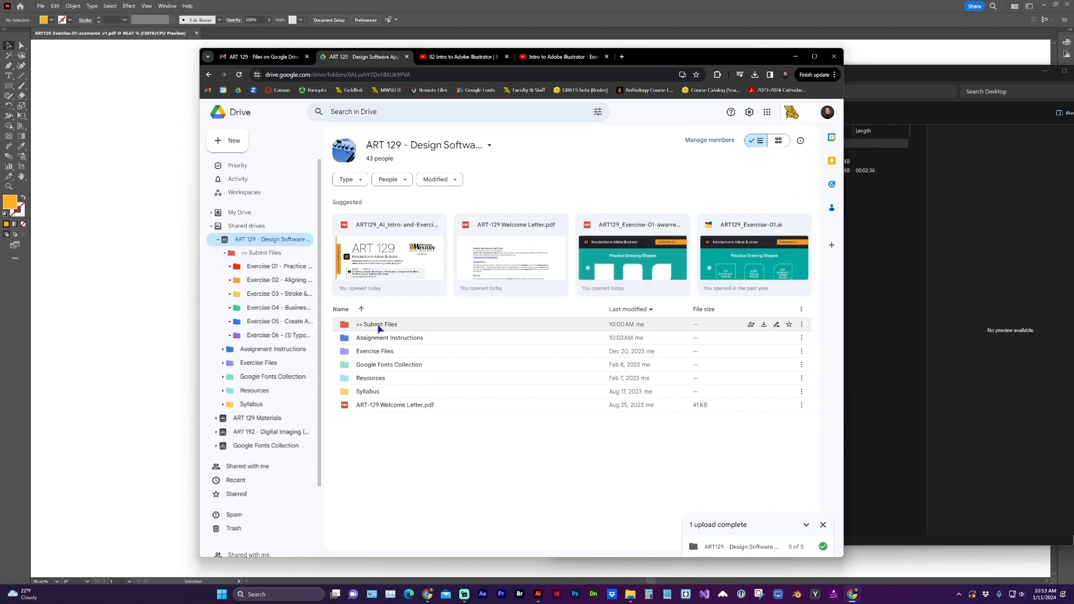
pyautogui.click(347, 329)
pyautogui.doubleClick(346, 330)
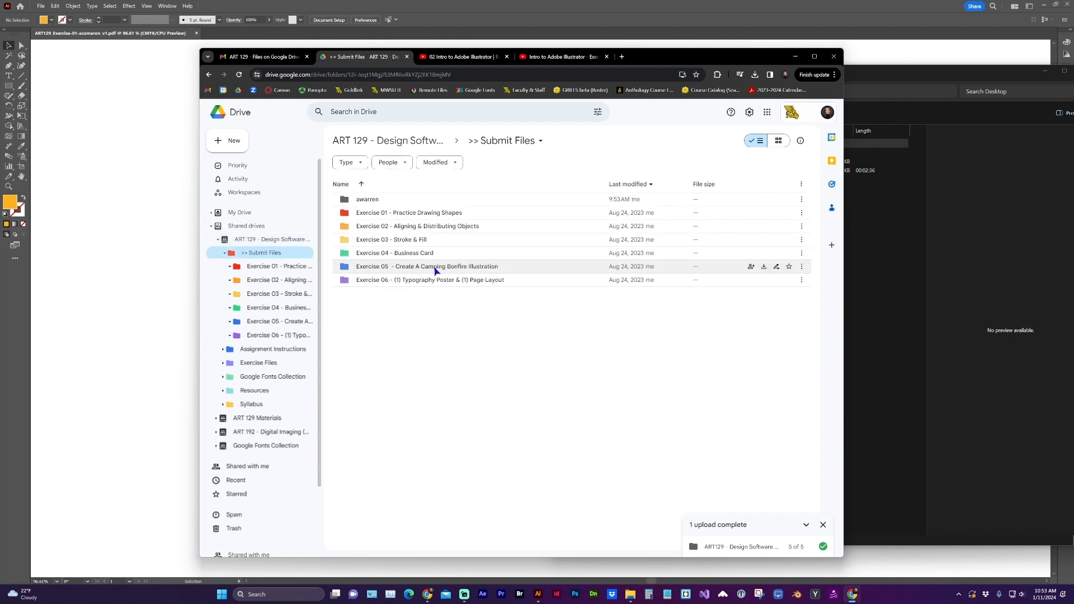
pyautogui.doubleClick(415, 213)
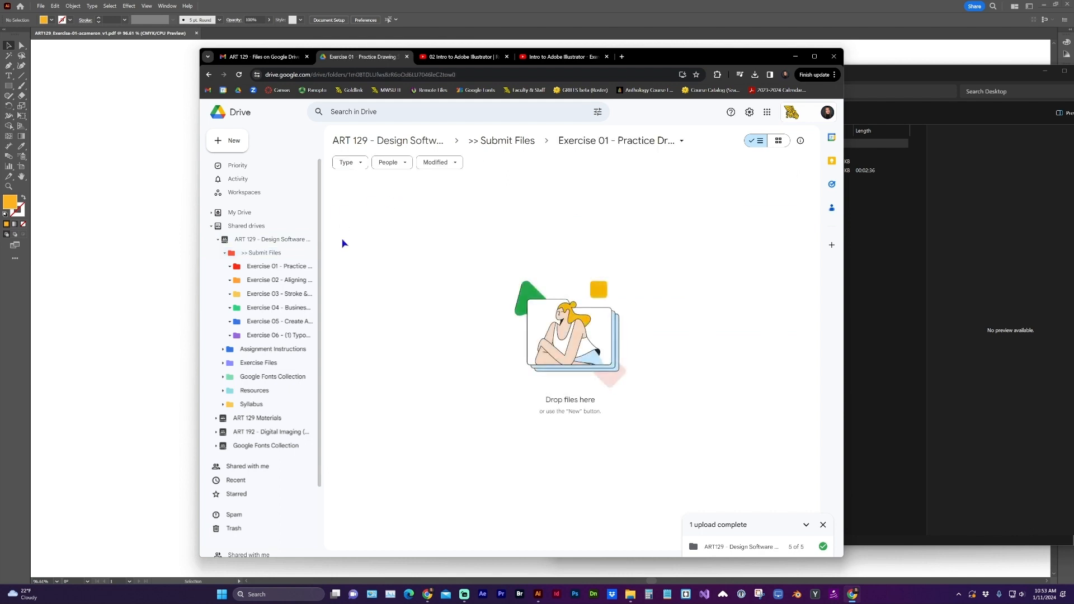
# Upload the version 1 AI and PDF files from the local Exercise 01 folder into the shared drive's Exercise 01 submission folder
pyautogui.click(891, 75)
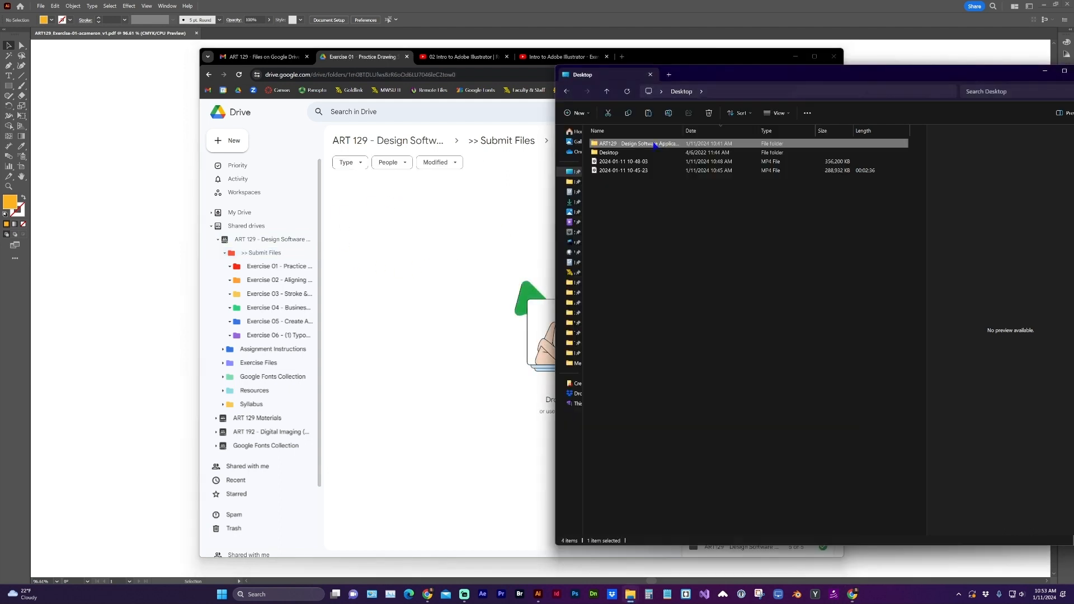
pyautogui.doubleClick(624, 144)
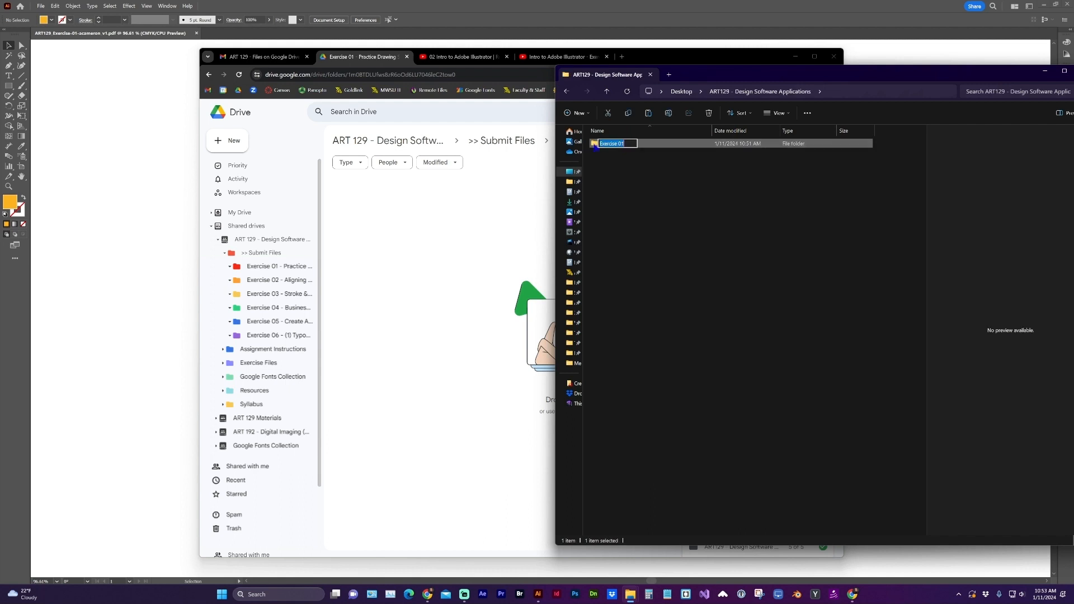
pyautogui.doubleClick(609, 144)
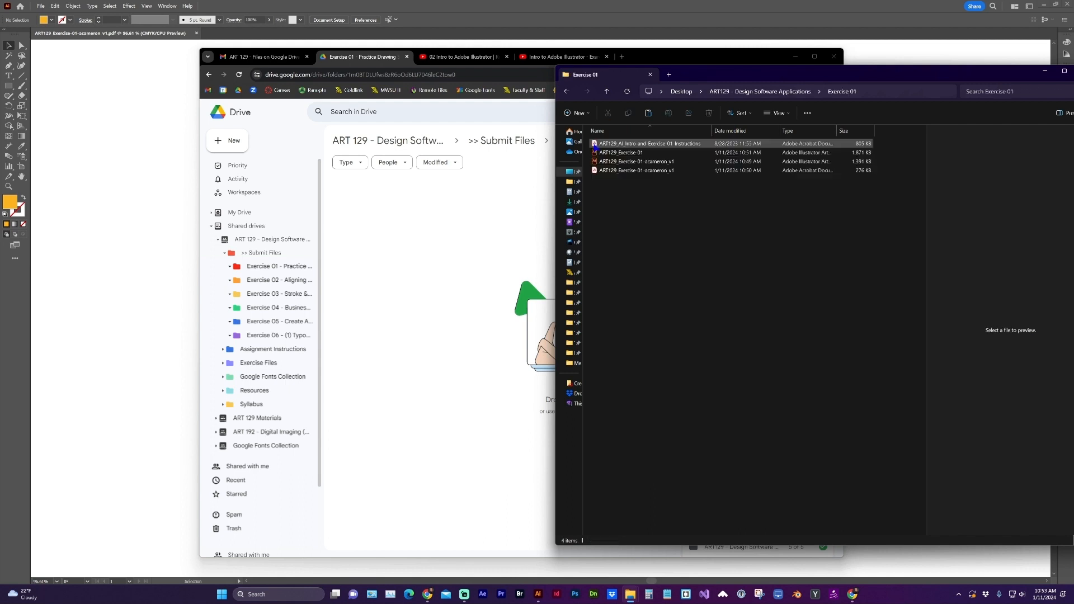
pyautogui.click(629, 164)
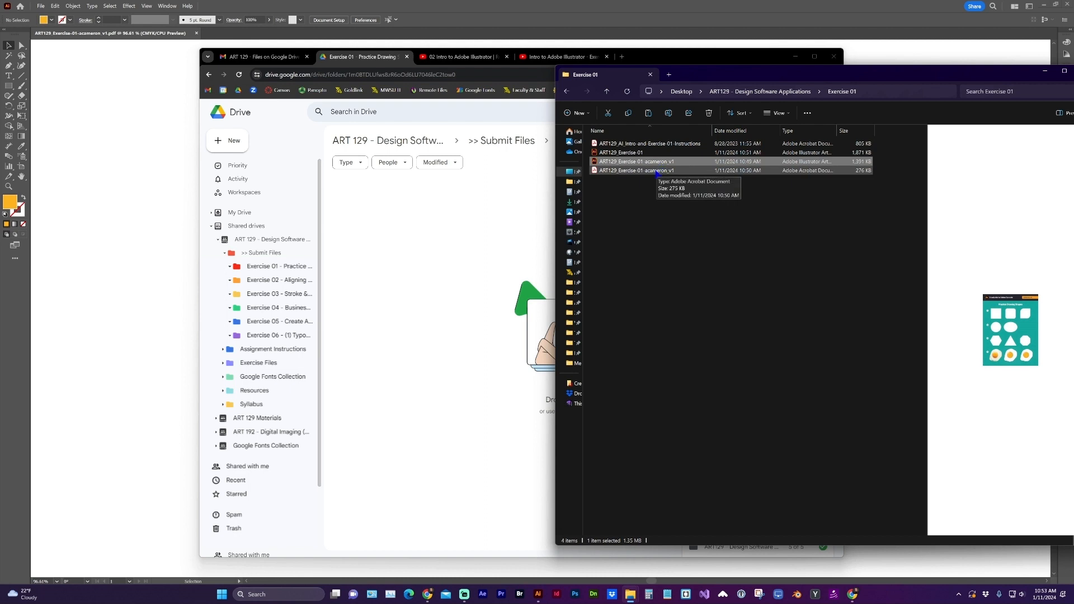
pyautogui.keyDown('ctrl'); pyautogui.click(638, 170); pyautogui.keyUp('ctrl')
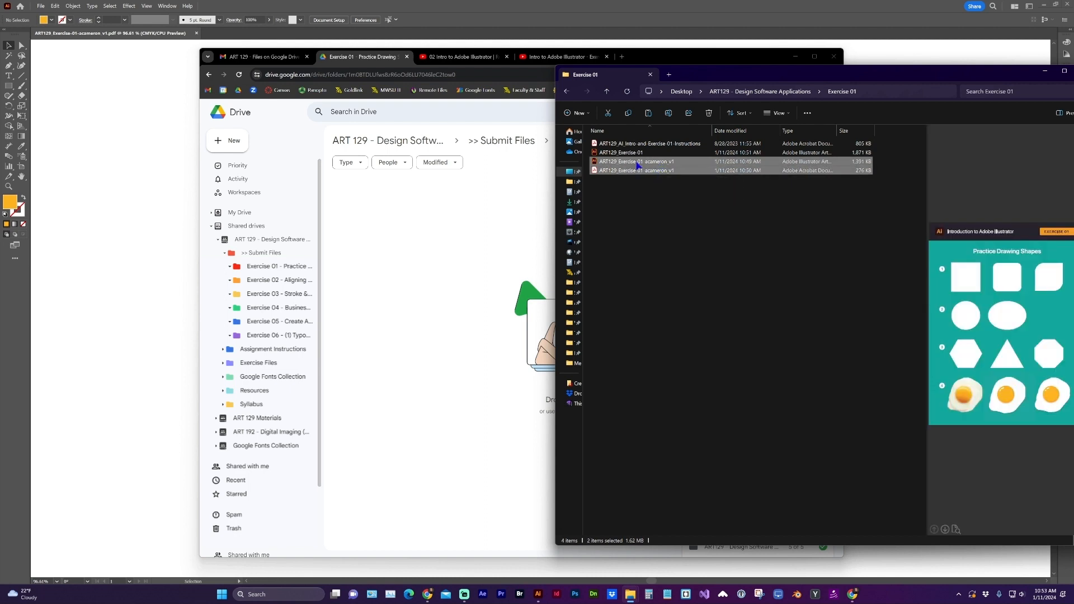
pyautogui.moveTo(638, 165); pyautogui.dragTo(442, 222)
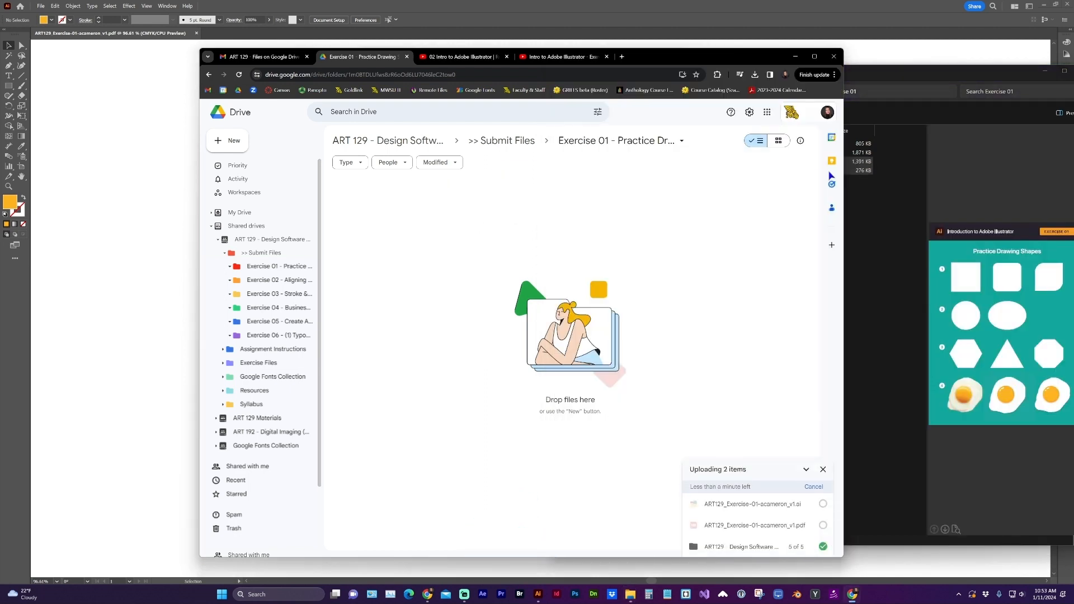